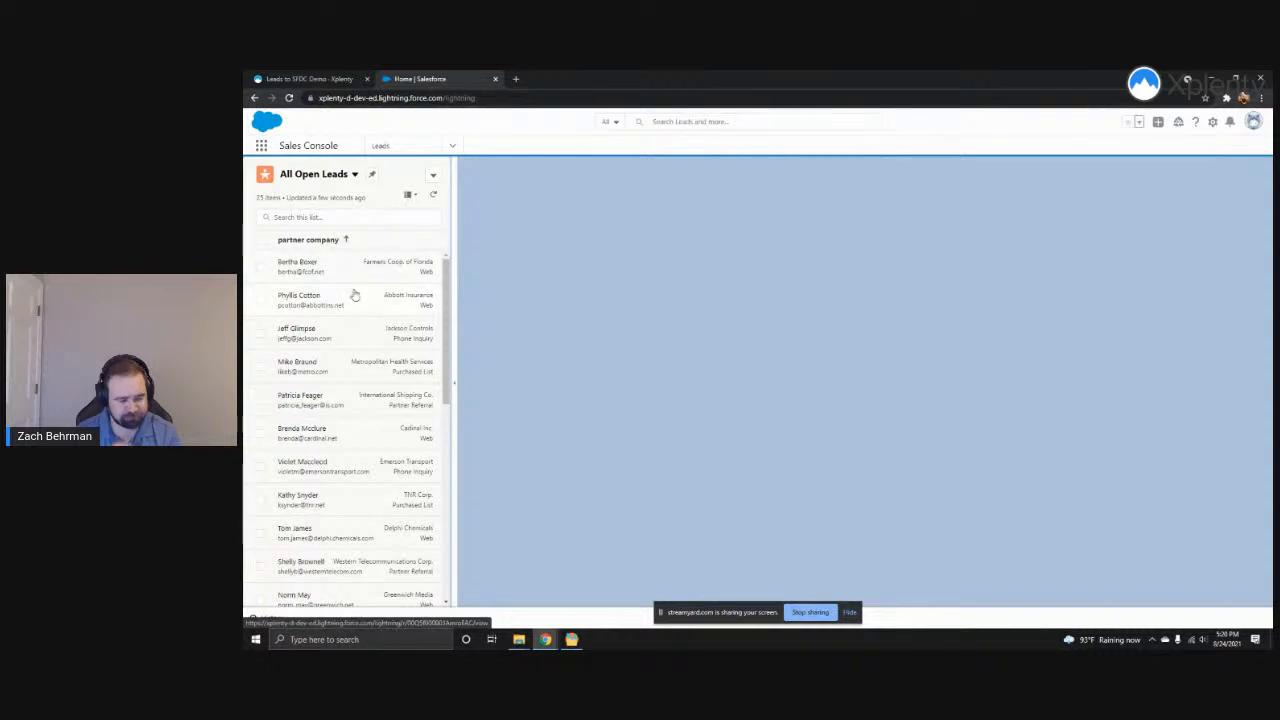
- Open the Jakubowski LLC lead from the All Open Leads list and review its detail fields
scroll(354, 329, "down", 5)
scroll(348, 362, "down", 5)
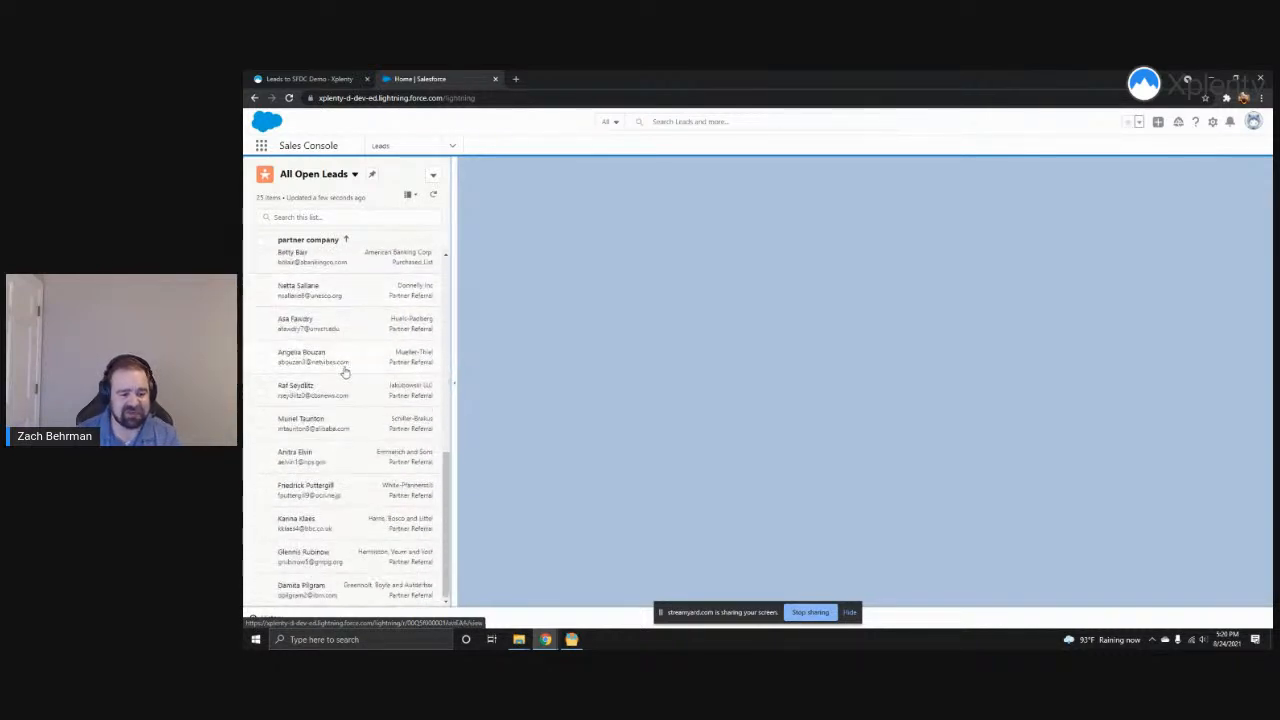
left_click(299, 390)
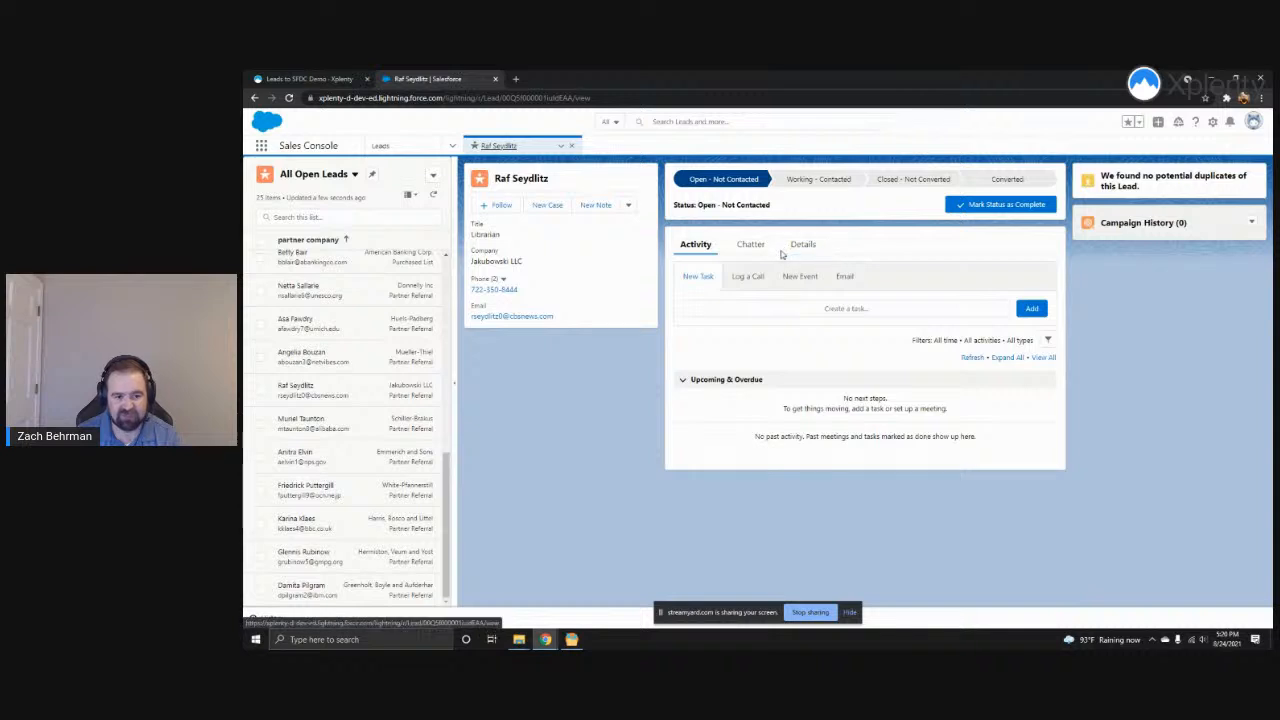
left_click(803, 247)
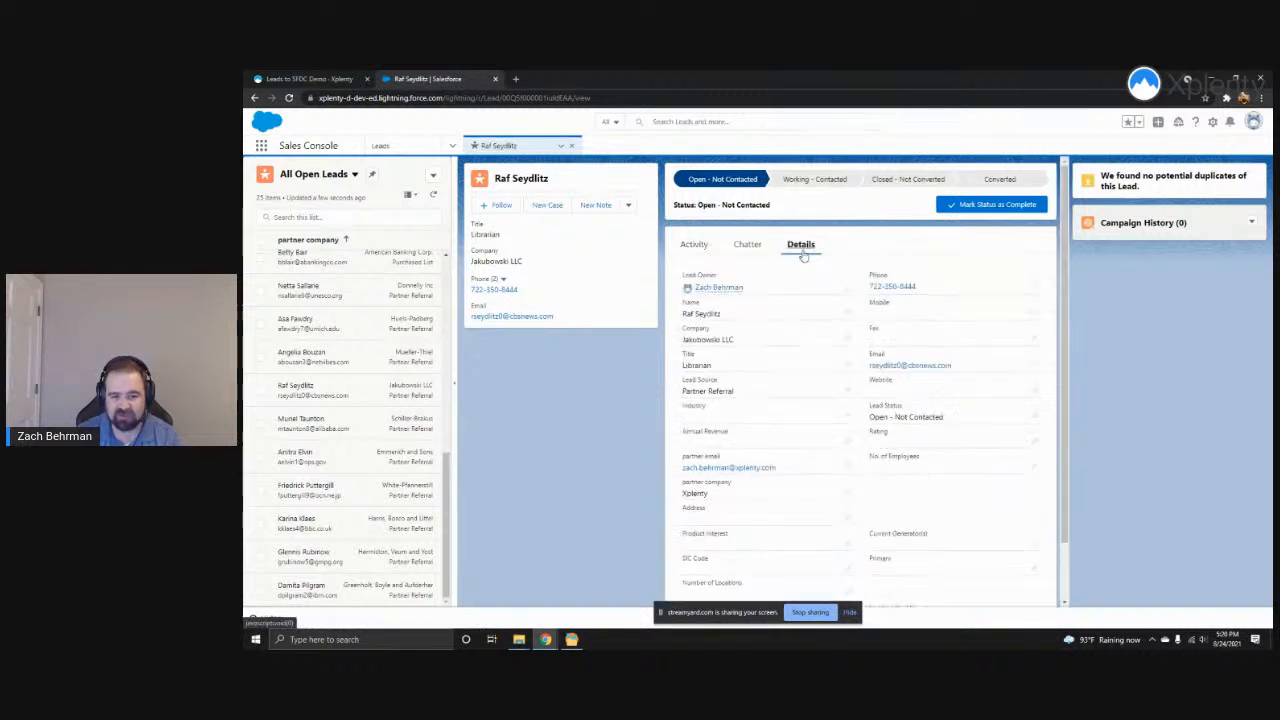
scroll(806, 258, "down", 1)
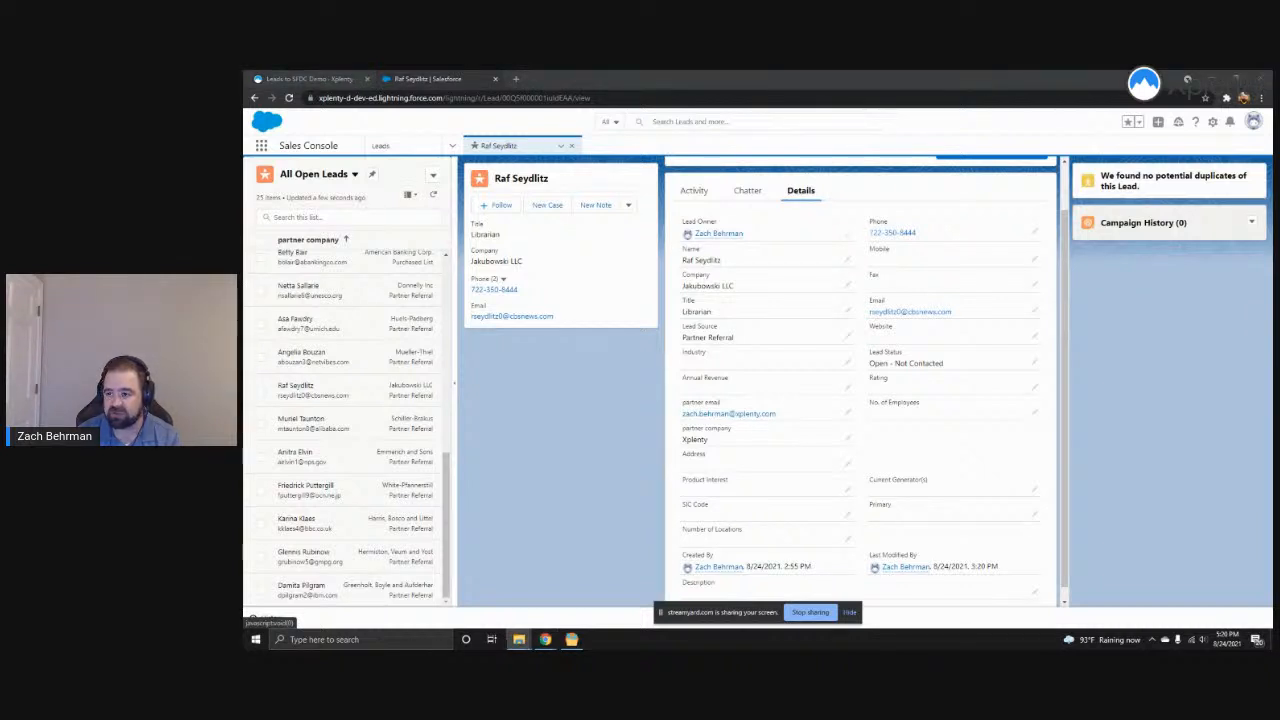
- Switch to File Explorer, open 08102021.csv from the leads folder in Excel, and auto-fit all column widths to read the data
left_click_drag(1279, 122, 709, 115)
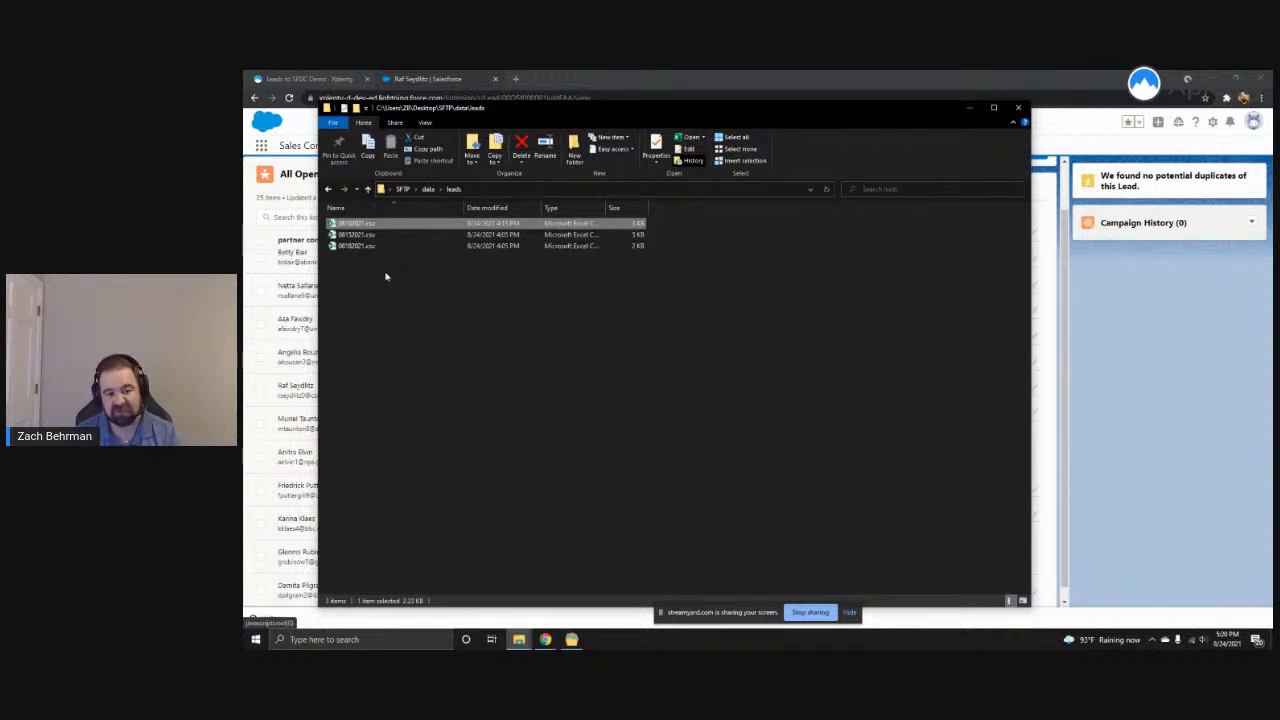
double_click(355, 224)
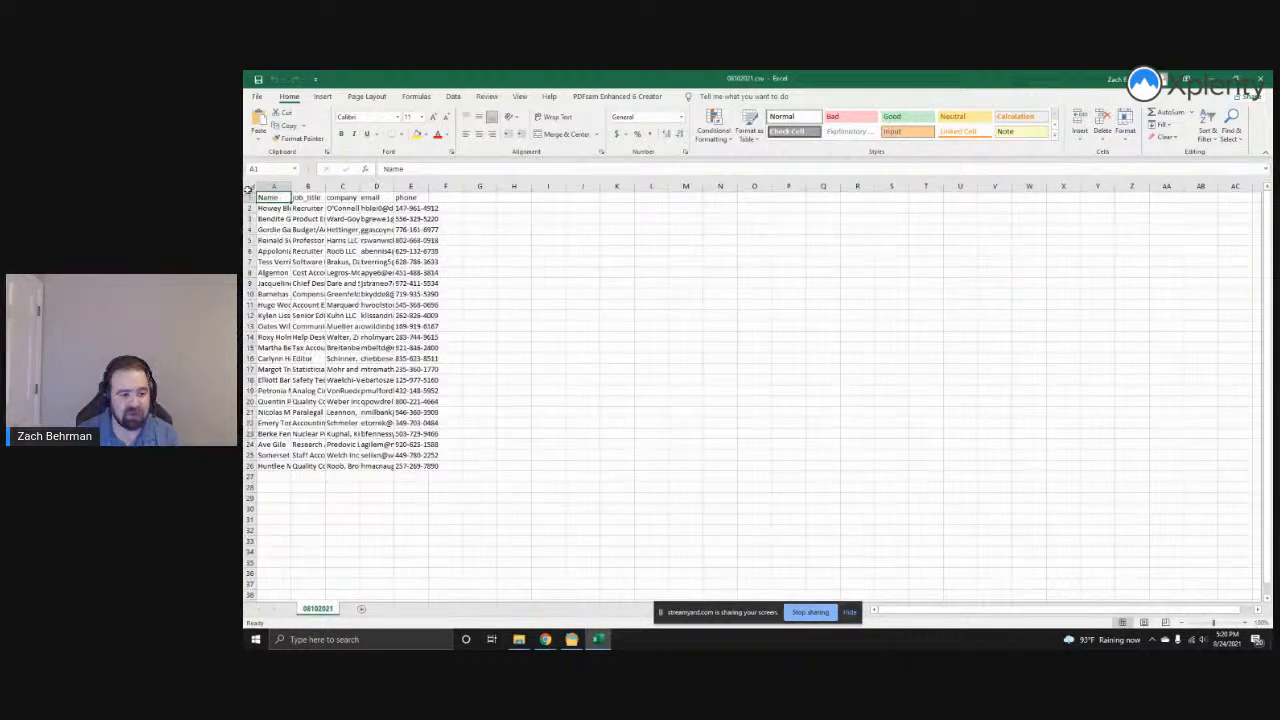
left_click(250, 188)
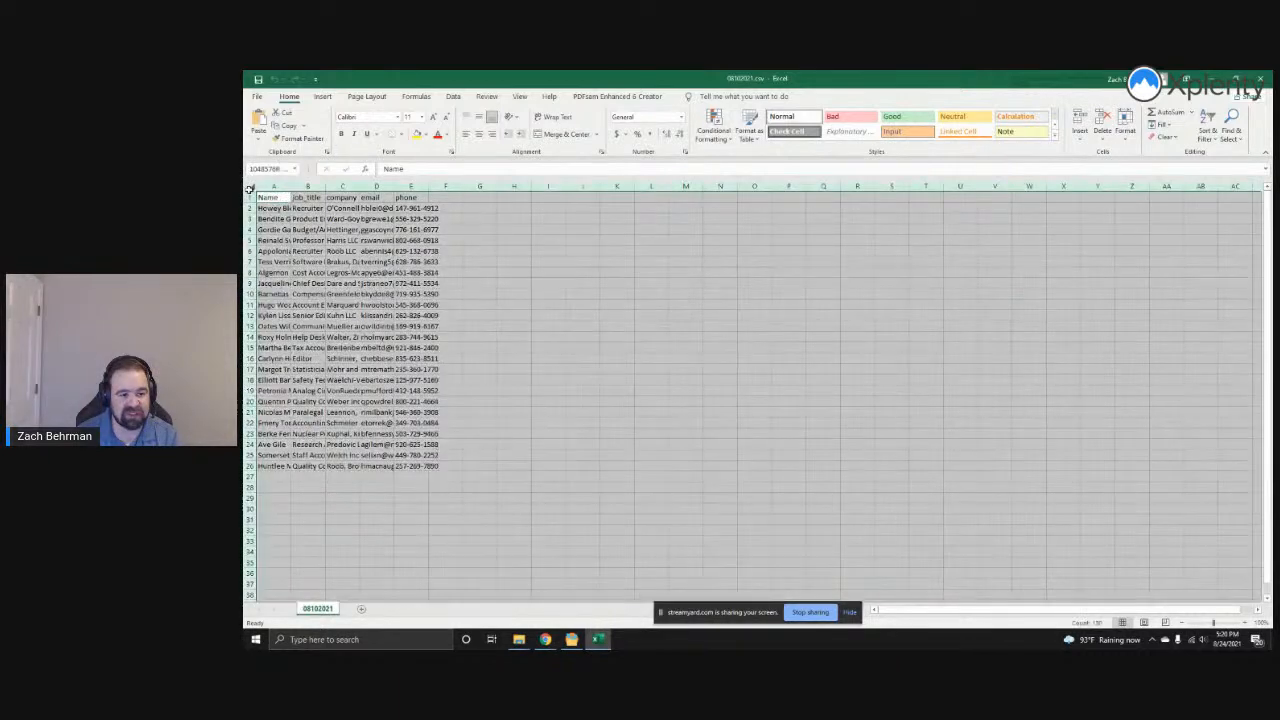
left_click(1126, 128)
left_click(1152, 216)
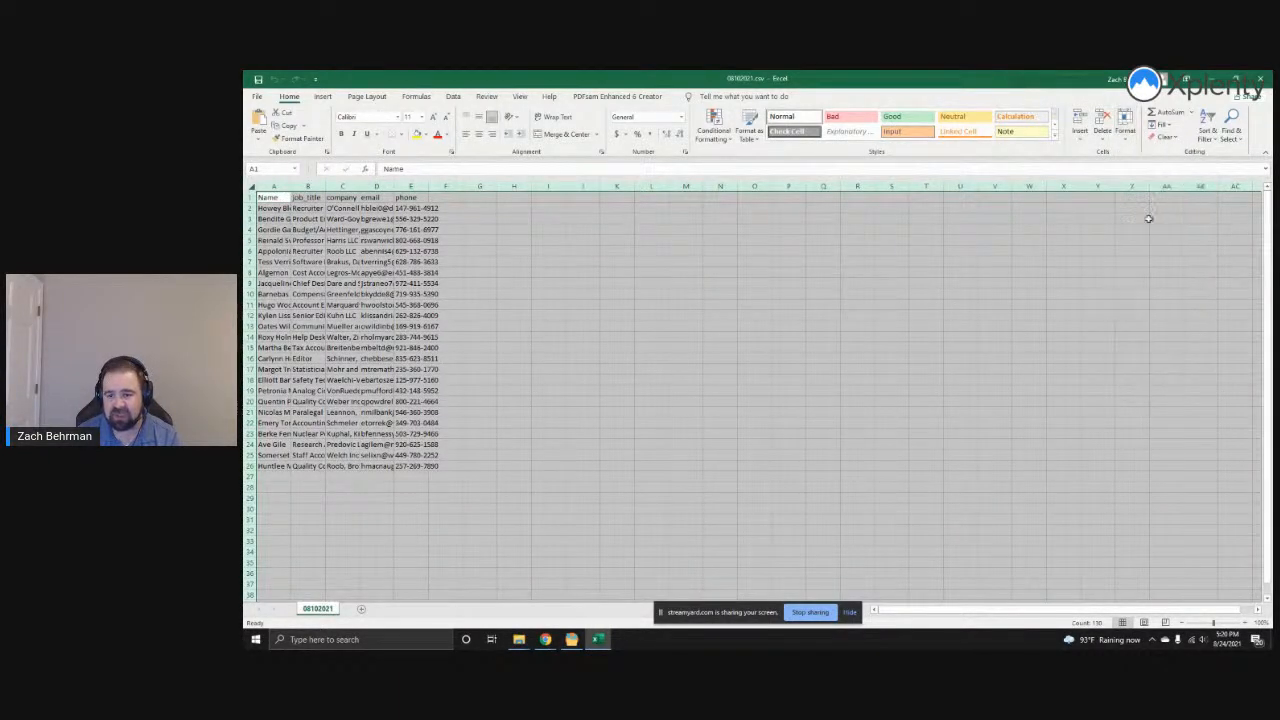
left_click(770, 262)
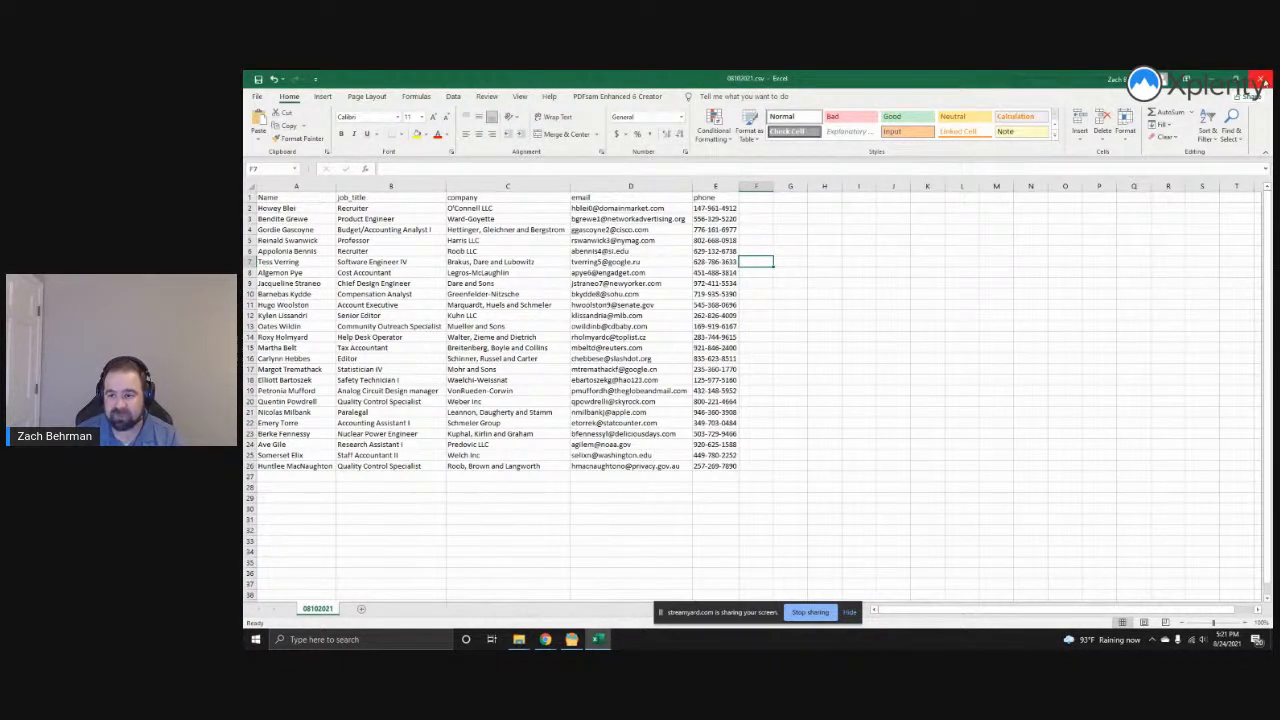
- Close the 08102021.csv spreadsheet without saving and close the leads folder window
left_click(1260, 79)
left_click(752, 366)
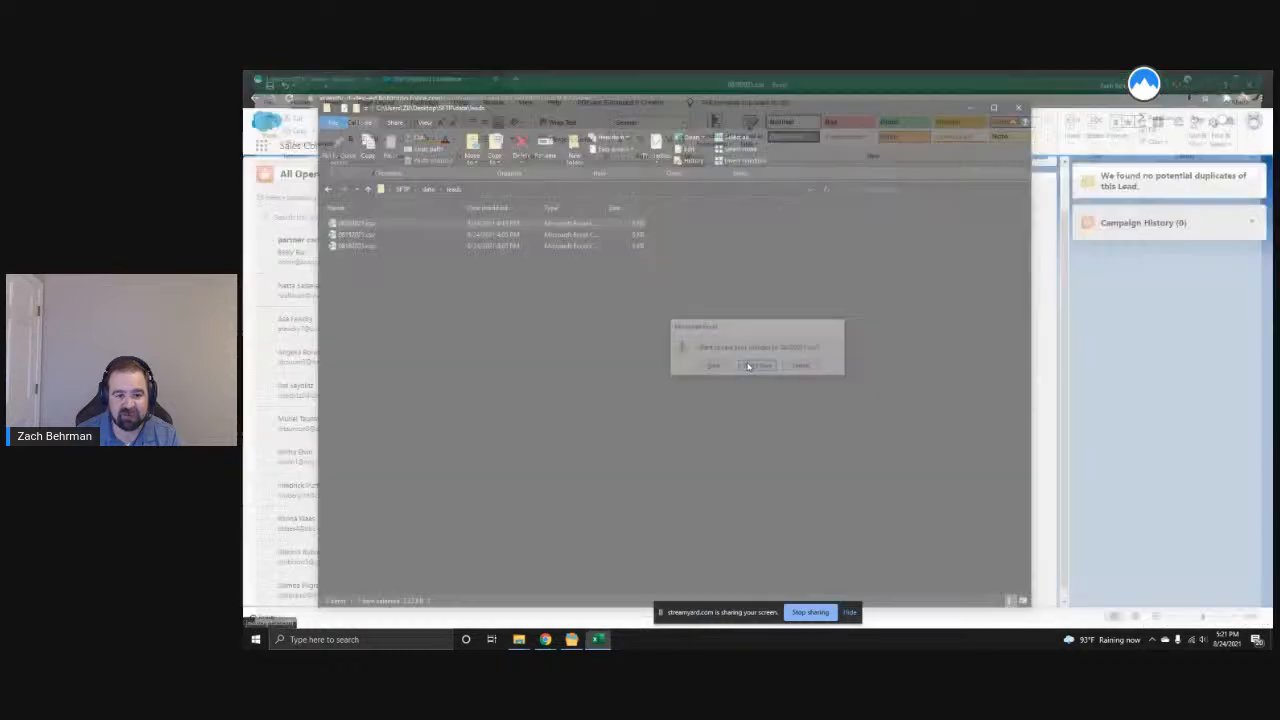
left_click(1018, 107)
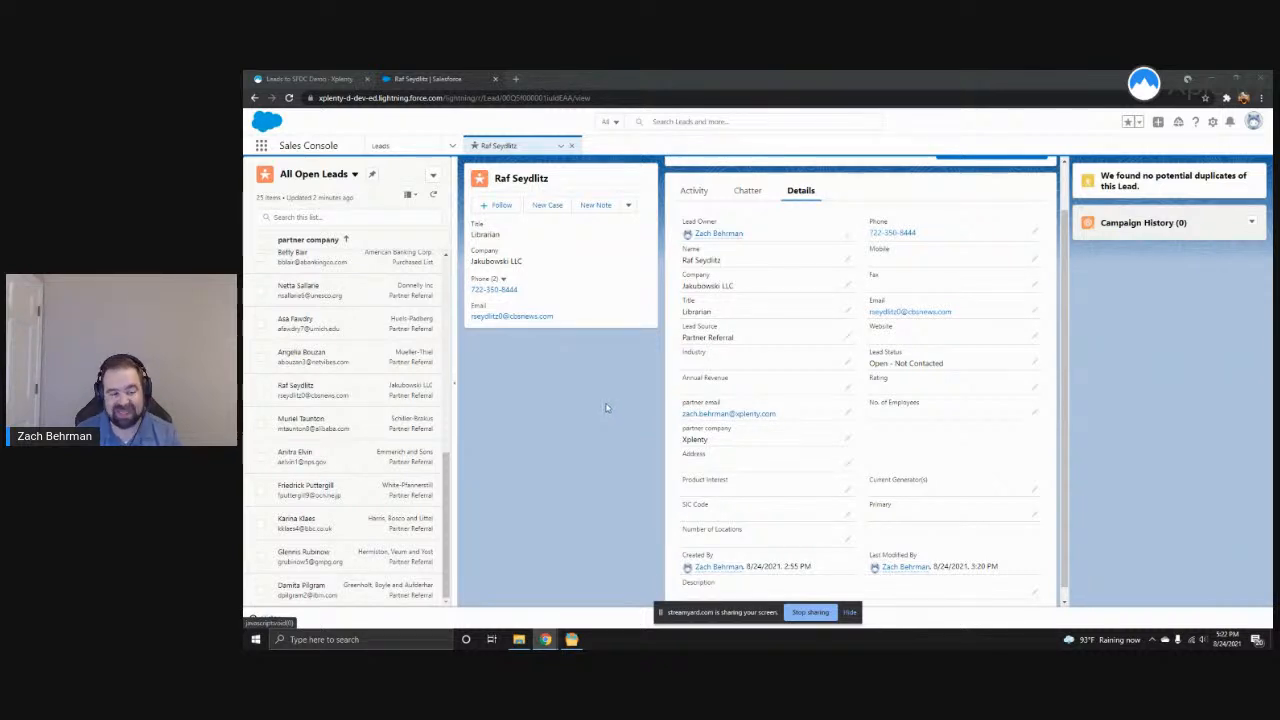
- Switch to the Leads to SFDC Demo package in Xplenty and add a File Storage source near the upper middle of the canvas
left_click(334, 80)
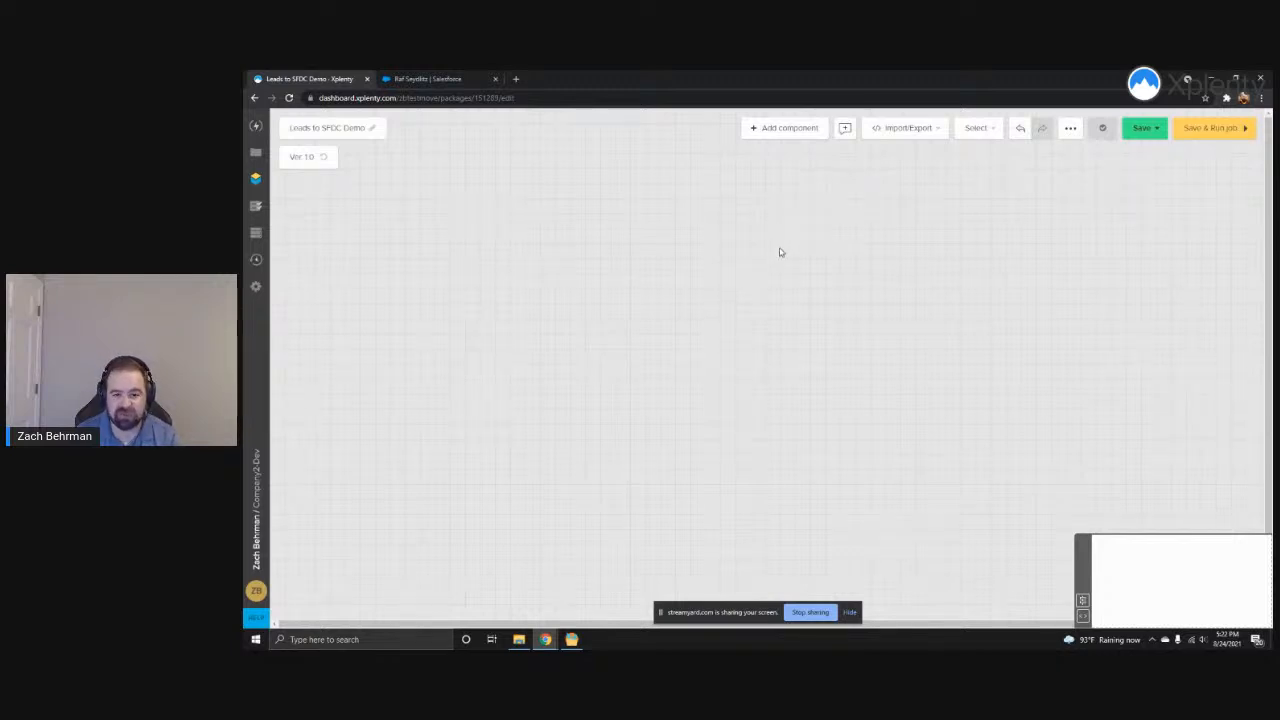
left_click(775, 128)
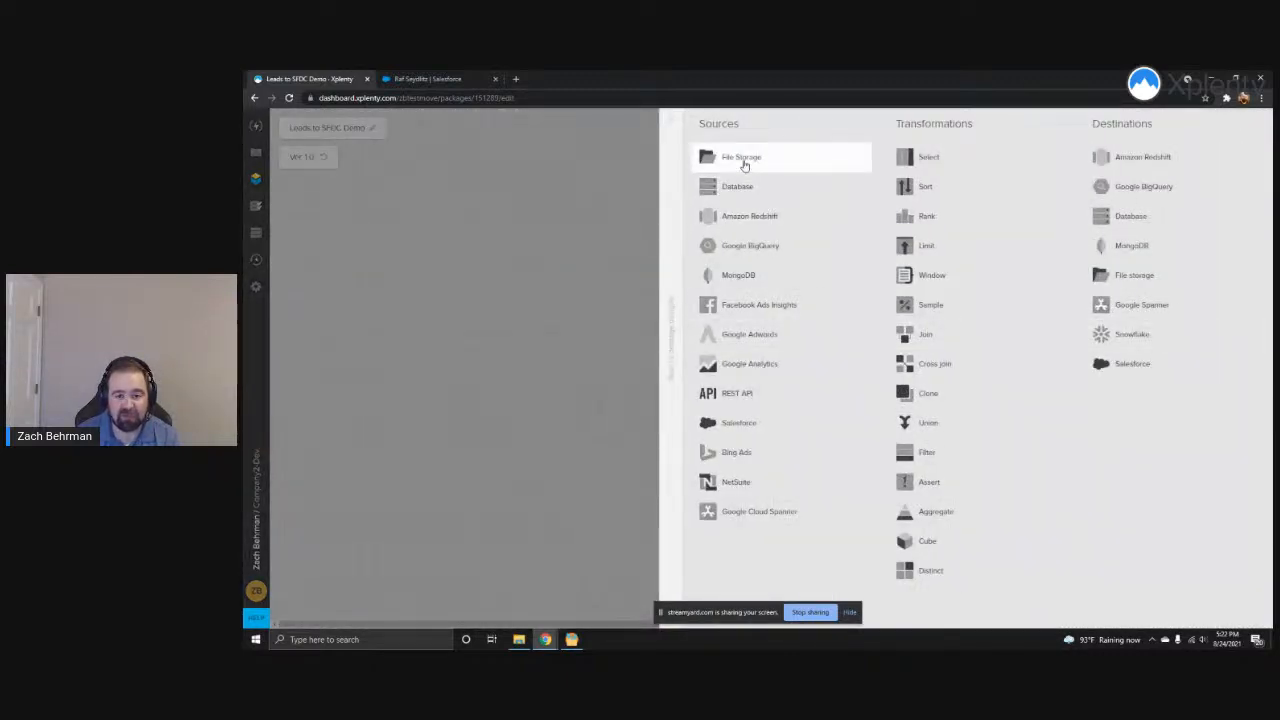
left_click(740, 160)
left_click_drag(806, 176, 669, 191)
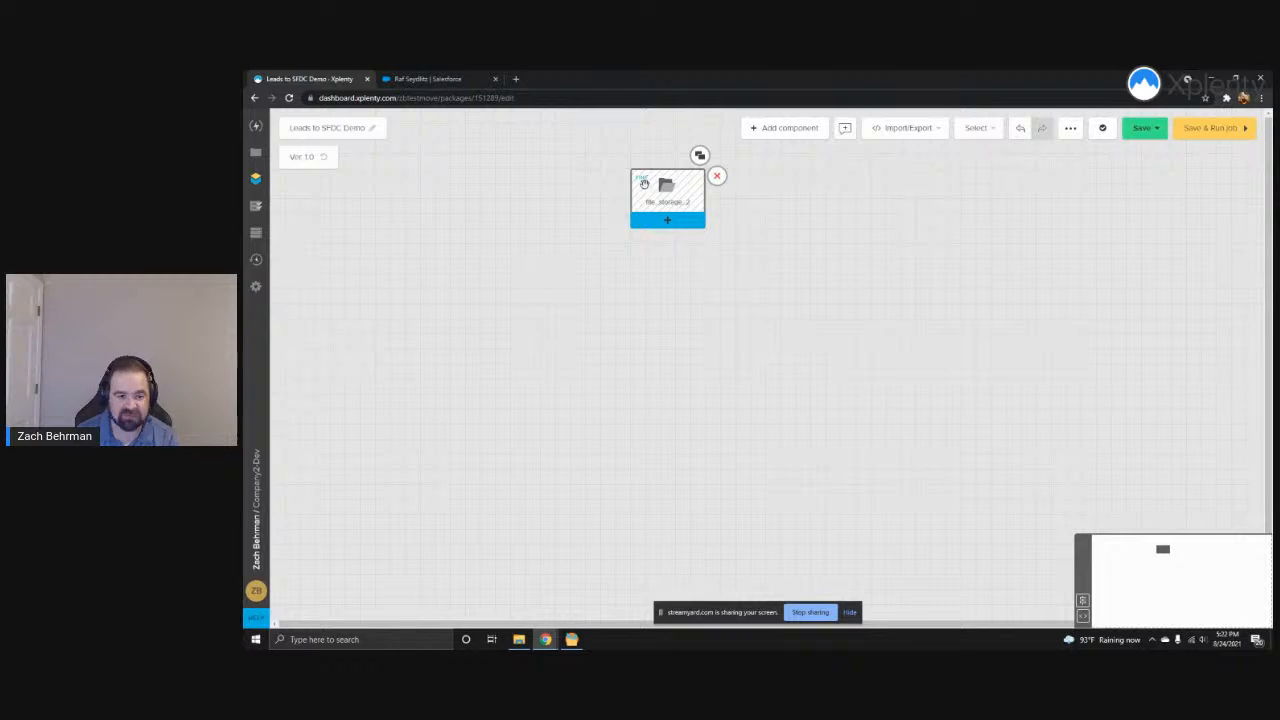
- Set the File Storage source's input connection to test sftp and continue to its source properties
left_click(644, 181)
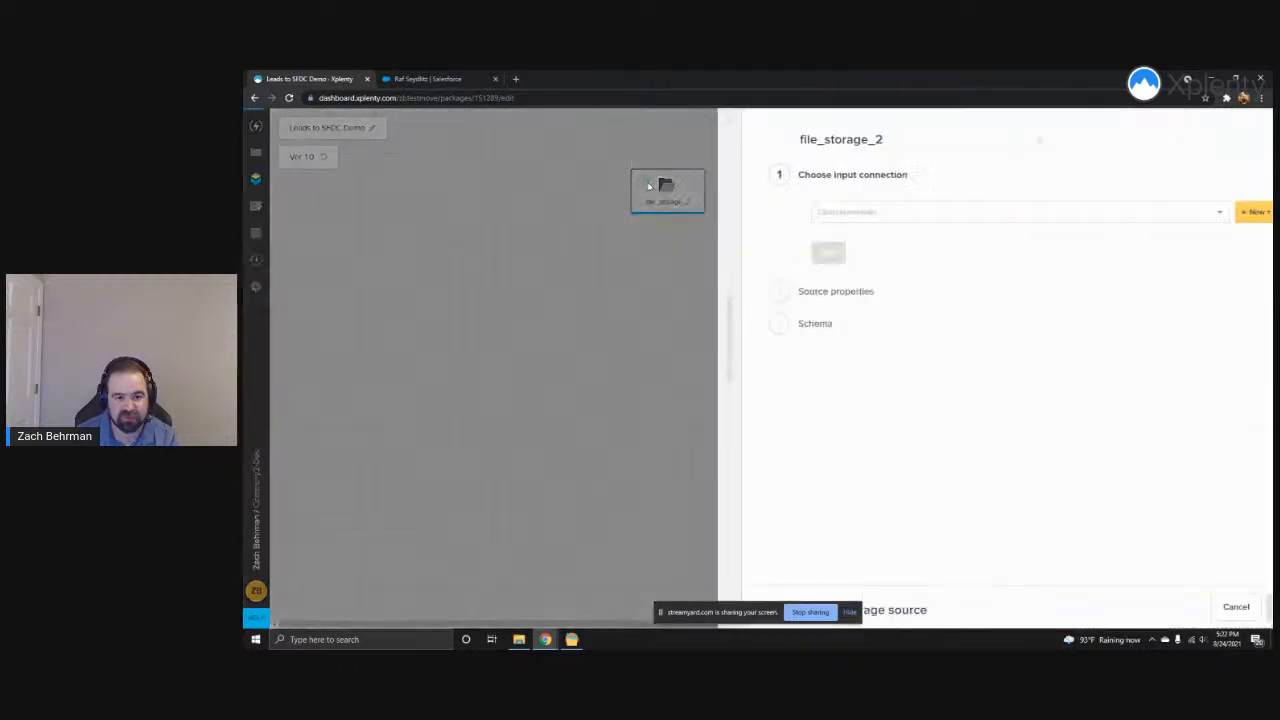
left_click(843, 212)
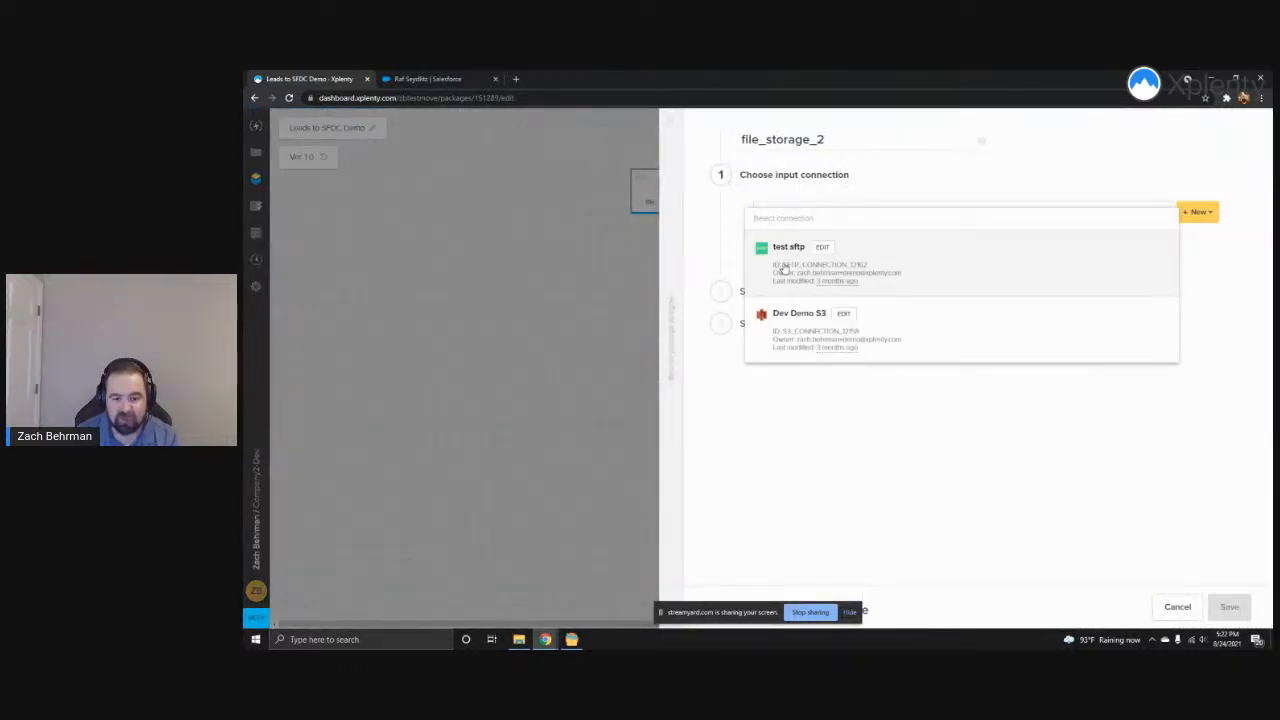
left_click(785, 267)
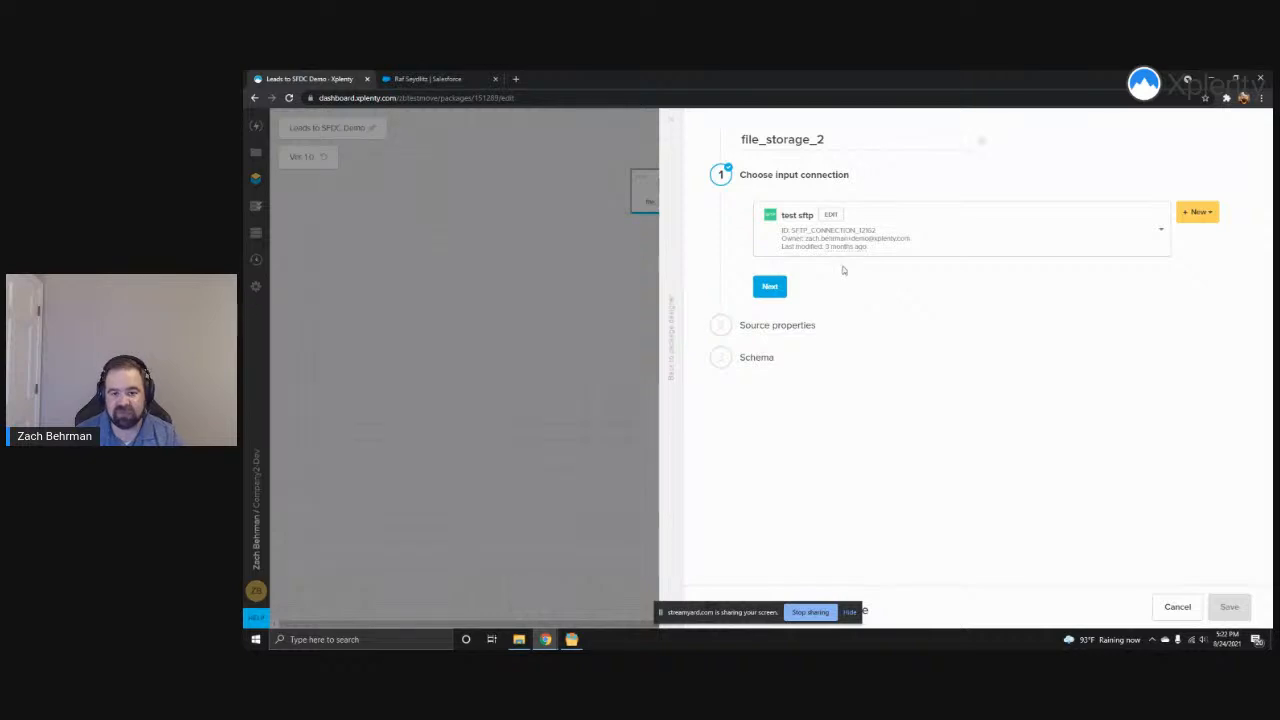
left_click(770, 288)
- Set the source path to /leads and continue to the input field selection
left_click(797, 258)
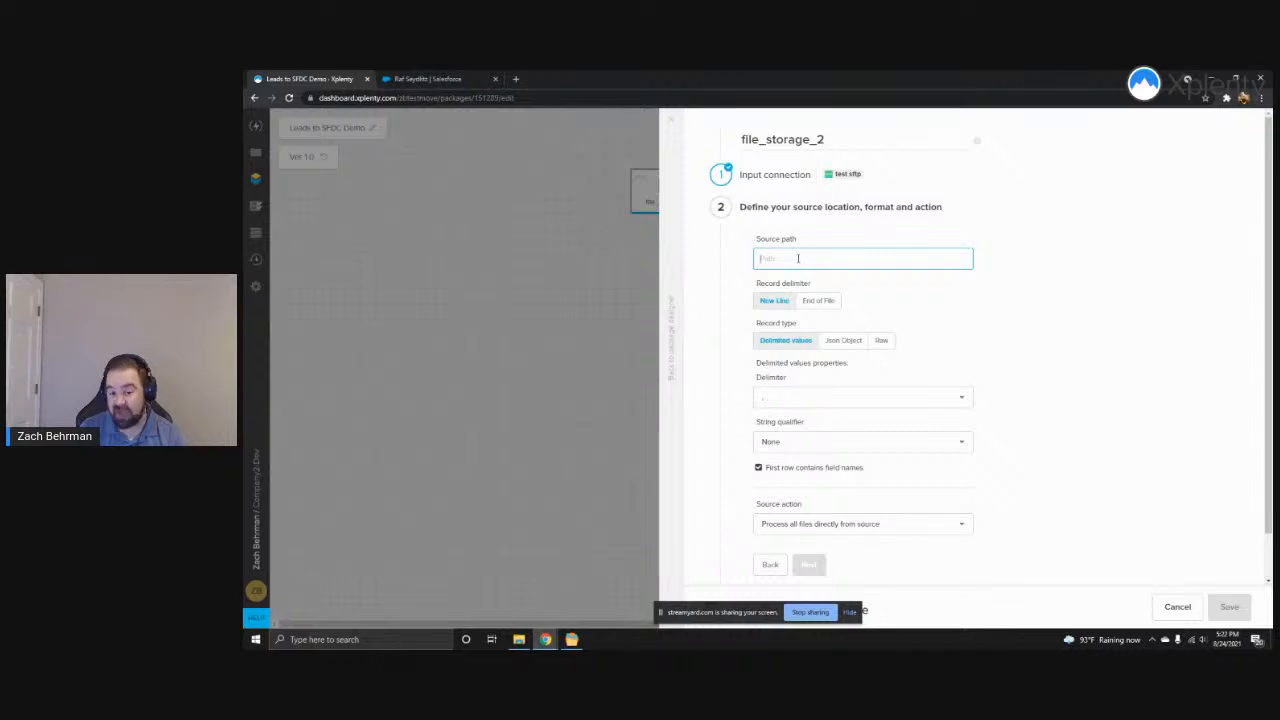
type("/leads")
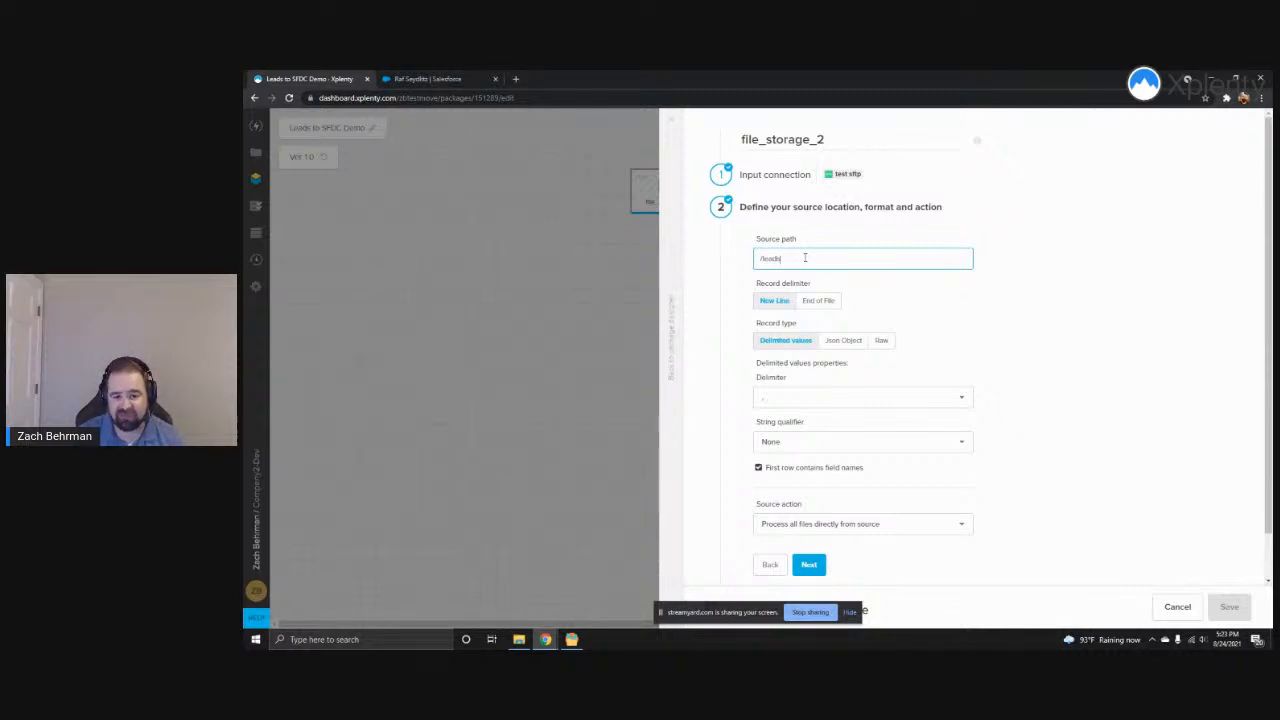
scroll(810, 258, "down", 1)
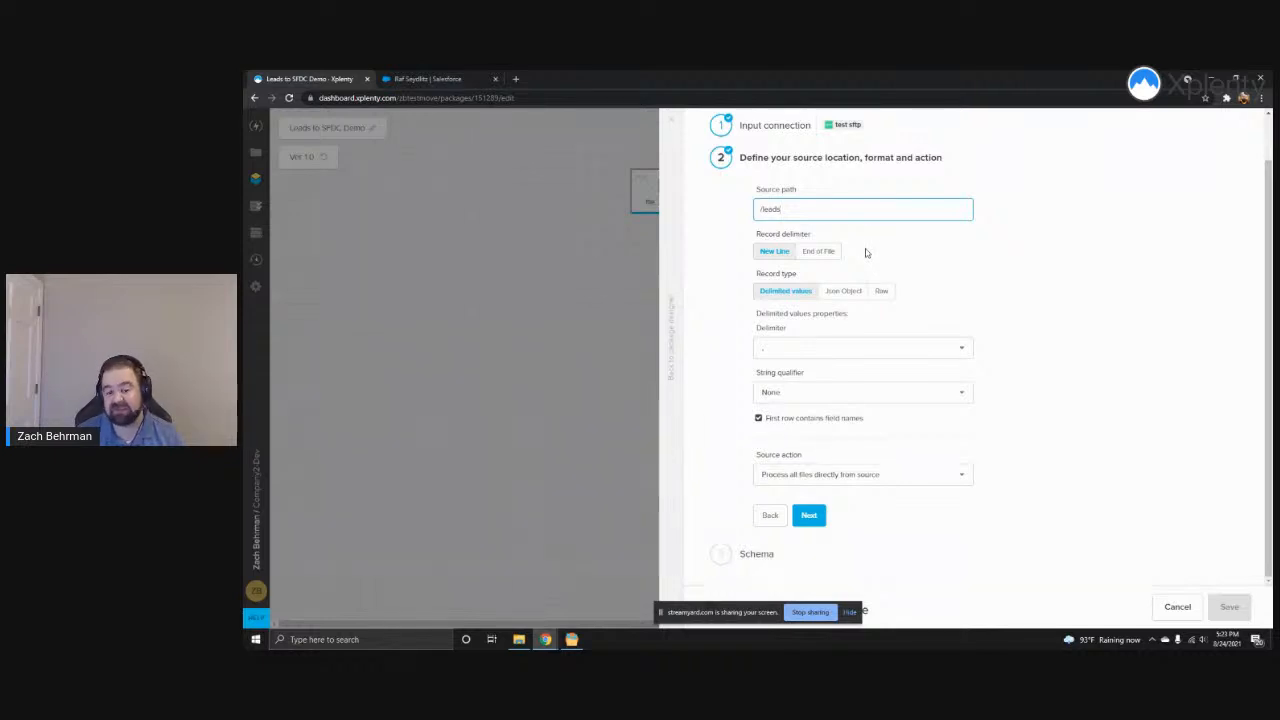
left_click(809, 516)
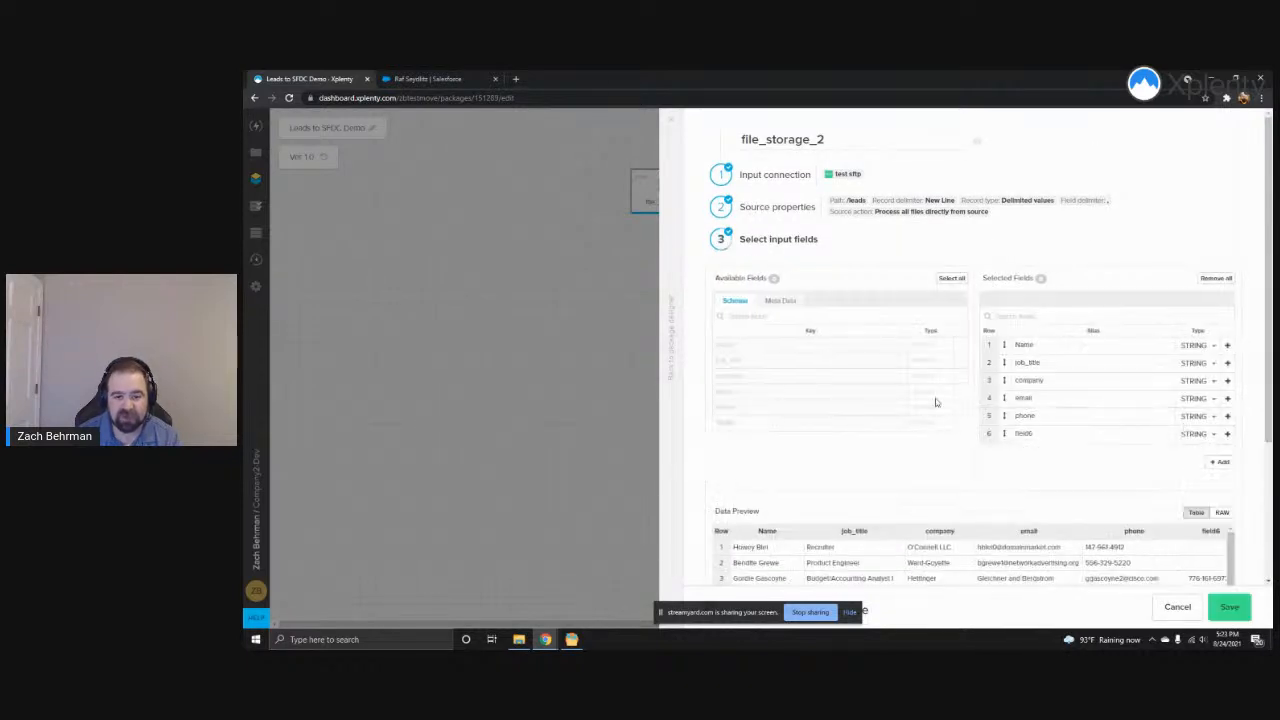
- Examine the selected input fields and the data preview for values that fall in the wrong columns
scroll(930, 386, "down", 1)
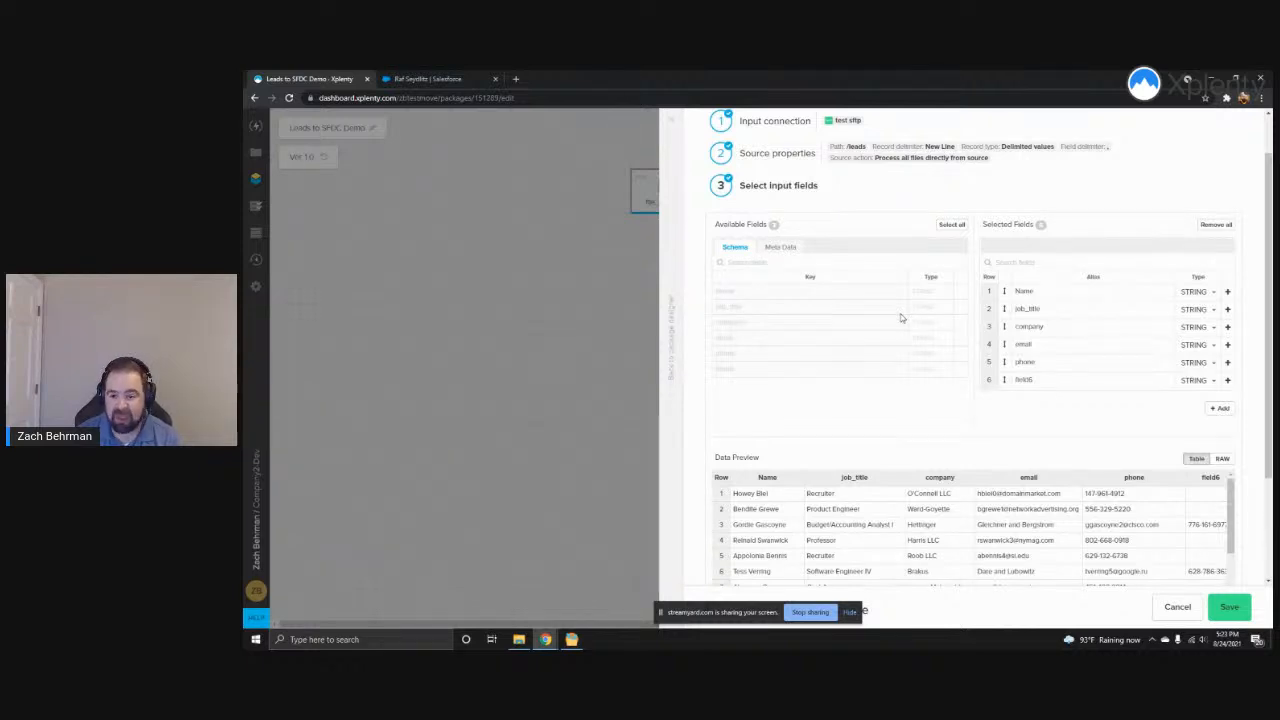
scroll(900, 317, "down", 1)
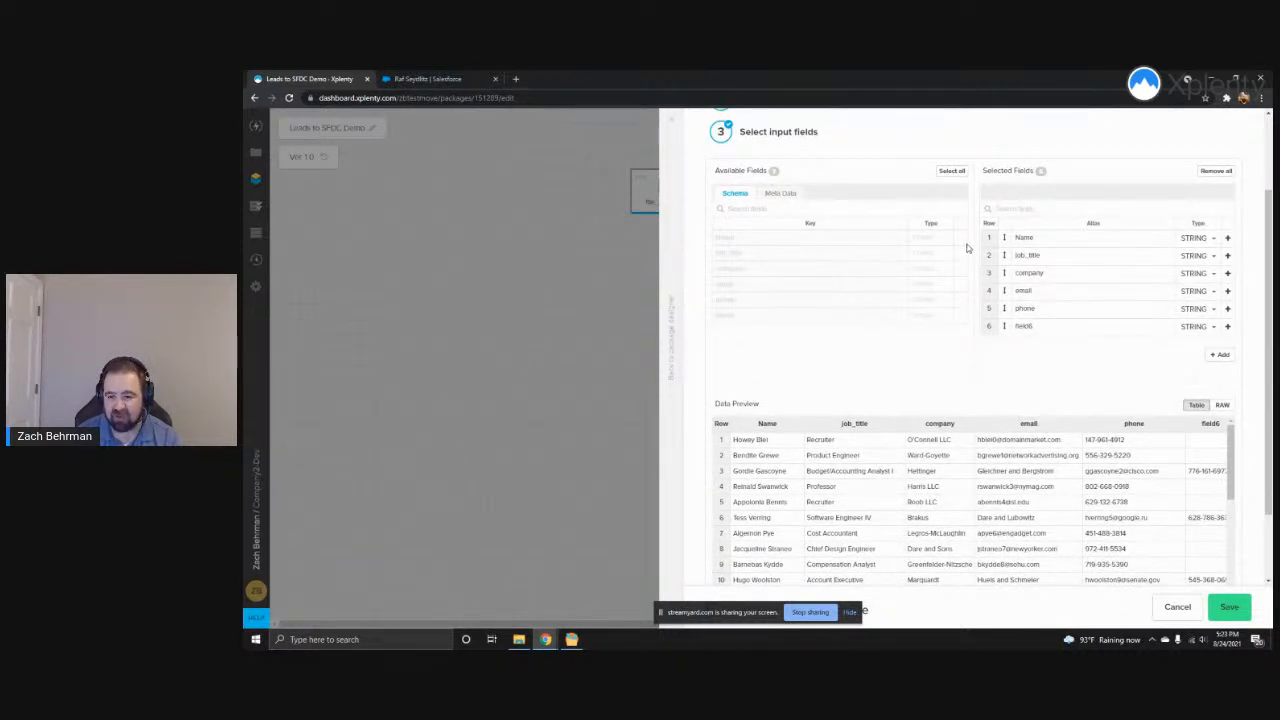
scroll(910, 345, "down", 1)
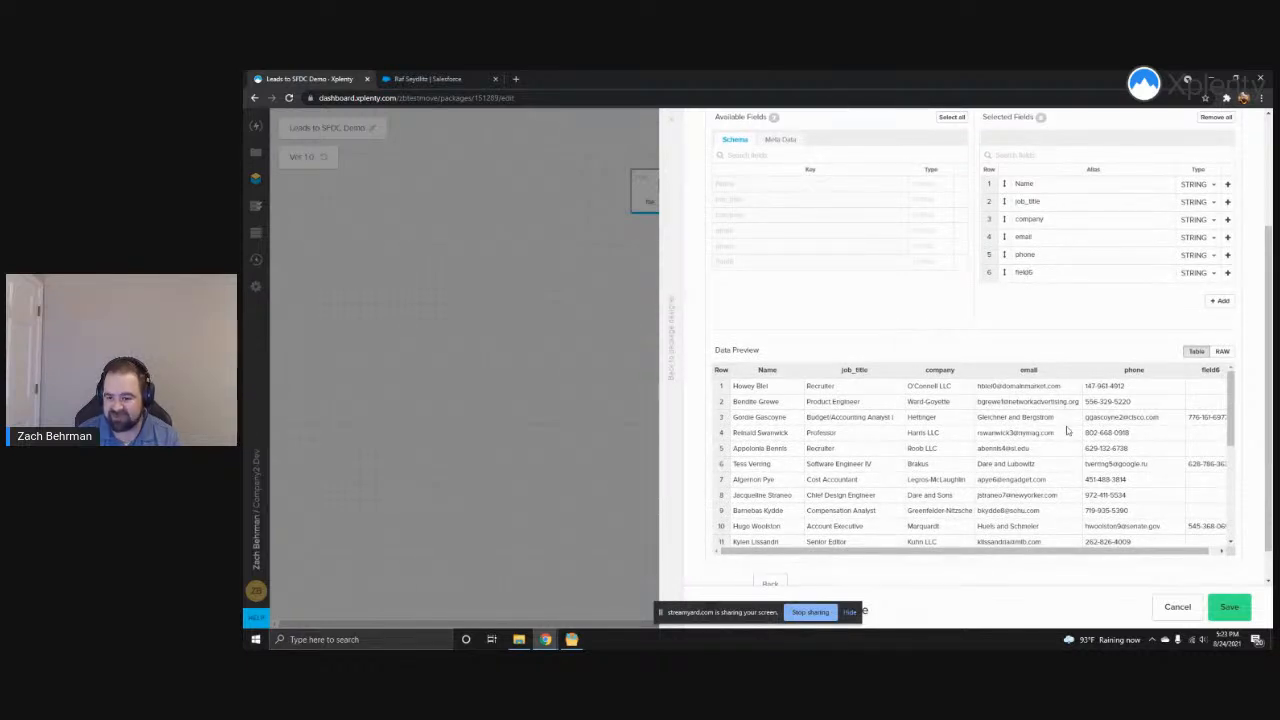
scroll(1062, 437, "down", 1)
scroll(1046, 470, "up", 1)
left_click_drag(1004, 552, 953, 551)
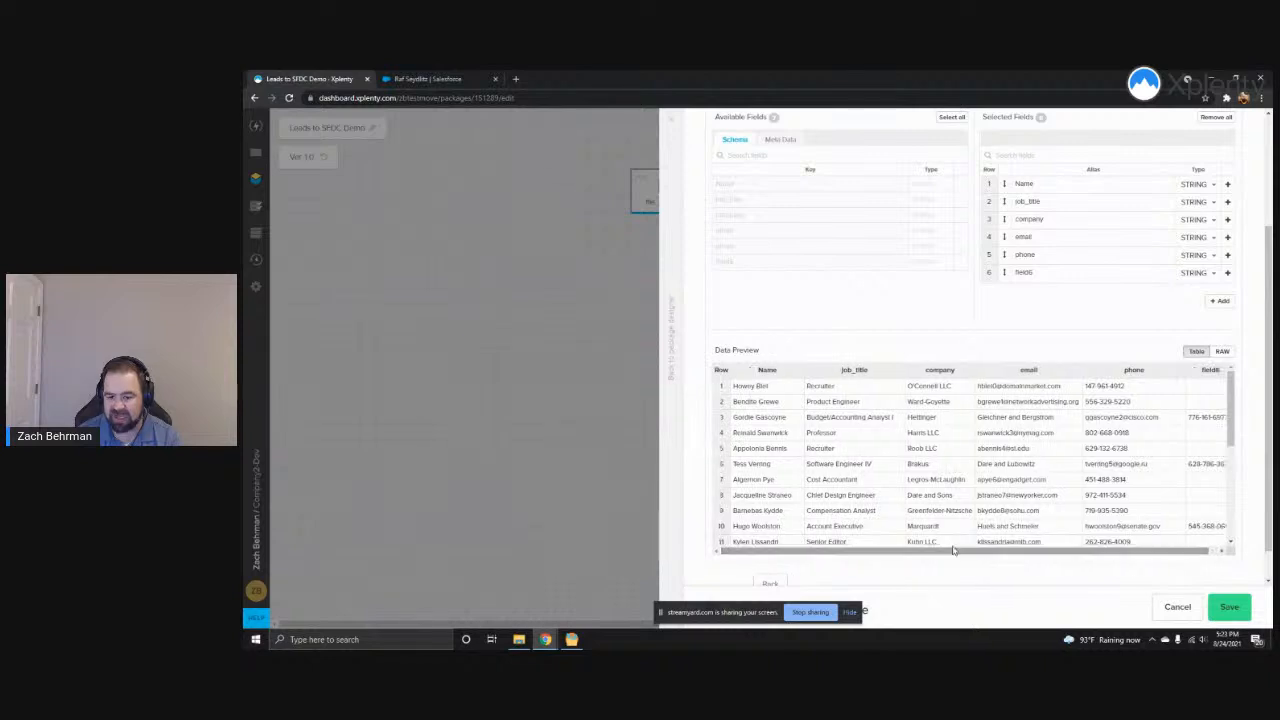
scroll(972, 489, "down", 1)
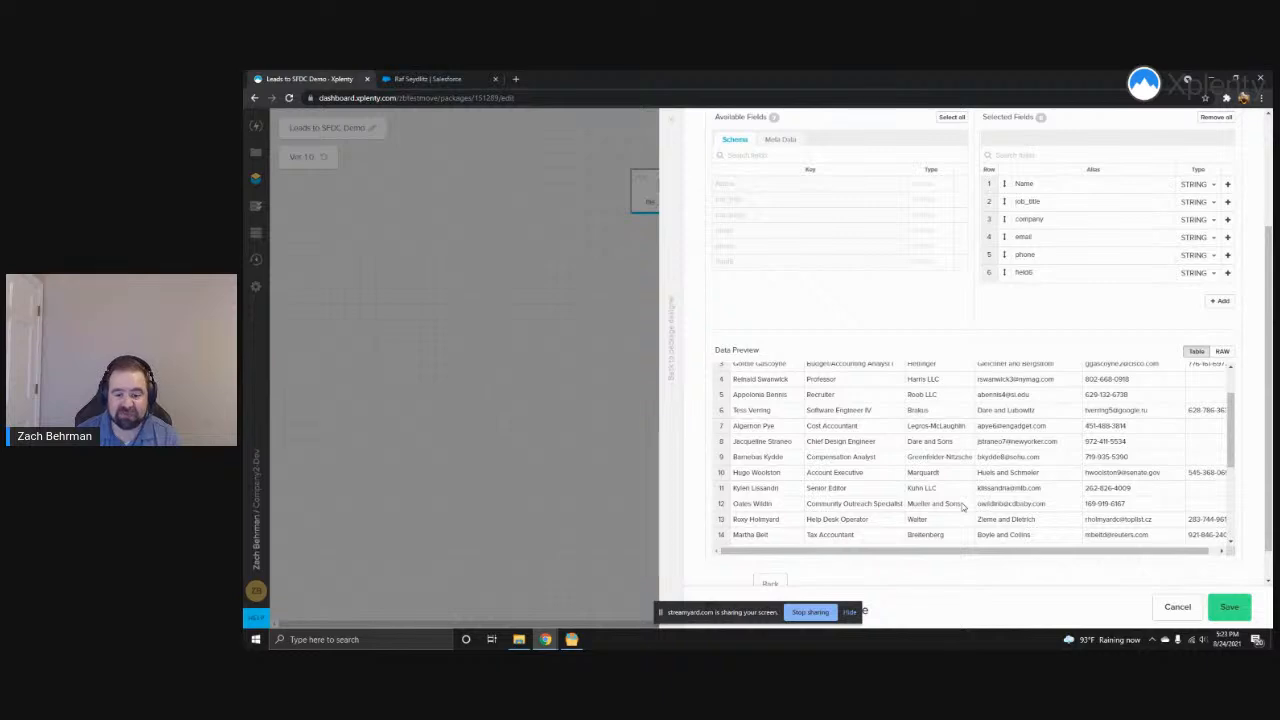
scroll(960, 480, "up", 1)
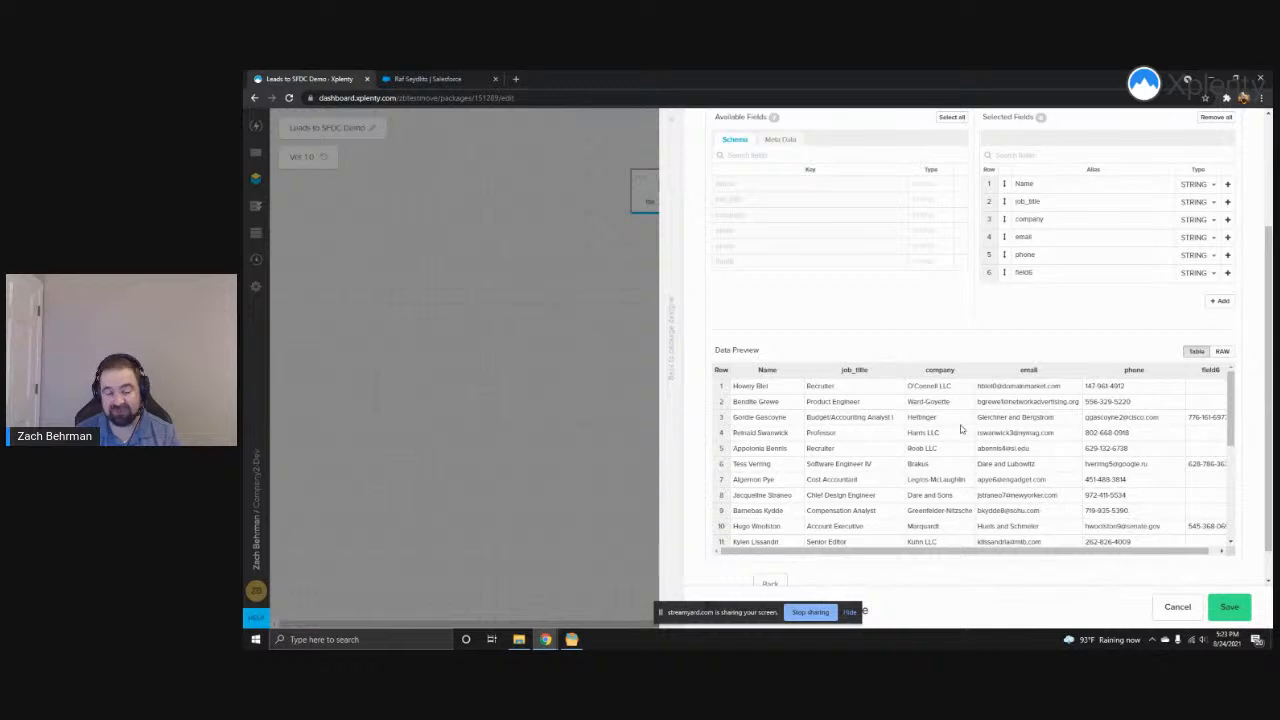
scroll(964, 463, "up", 1)
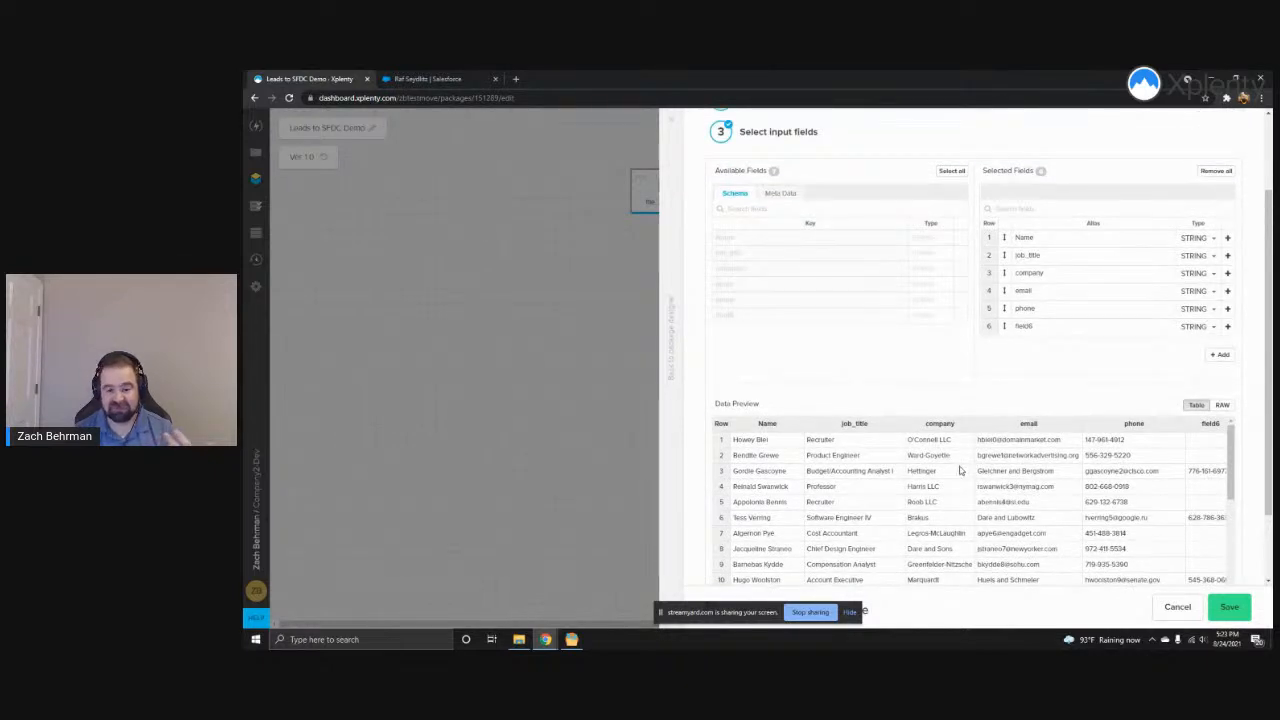
scroll(958, 470, "up", 1)
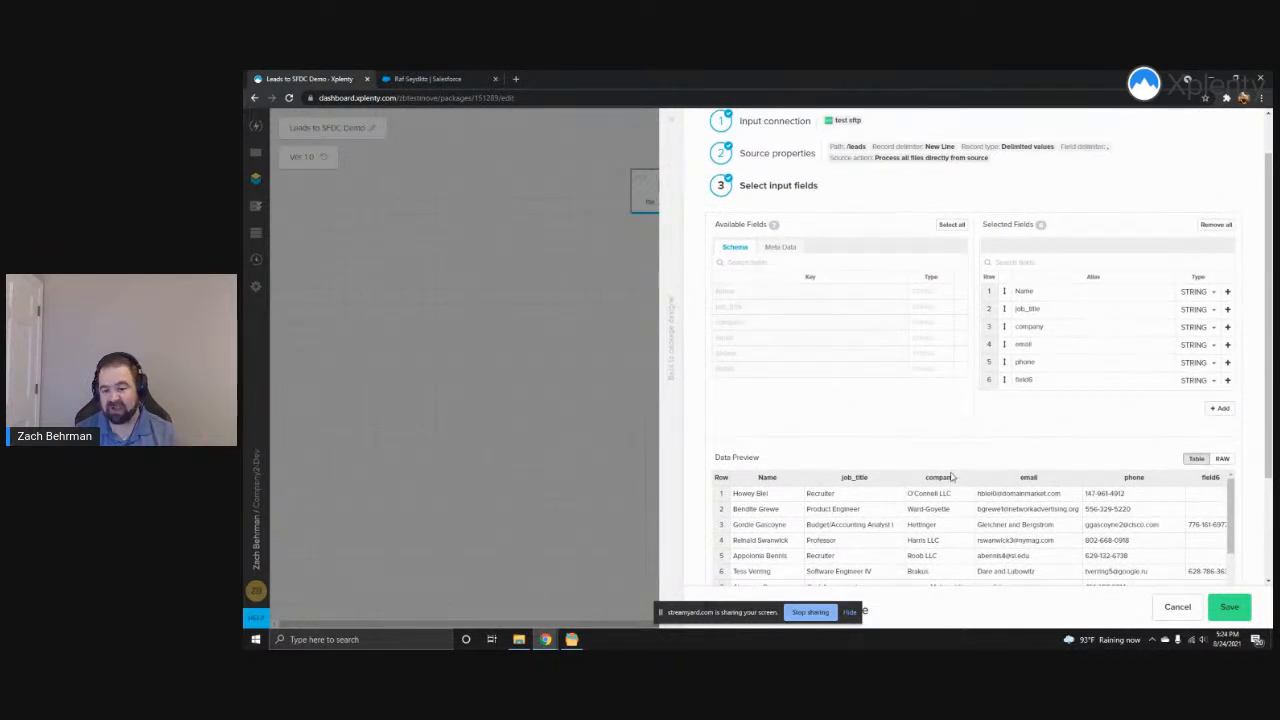
scroll(1100, 545, "down", 3)
scroll(1136, 550, "up", 3)
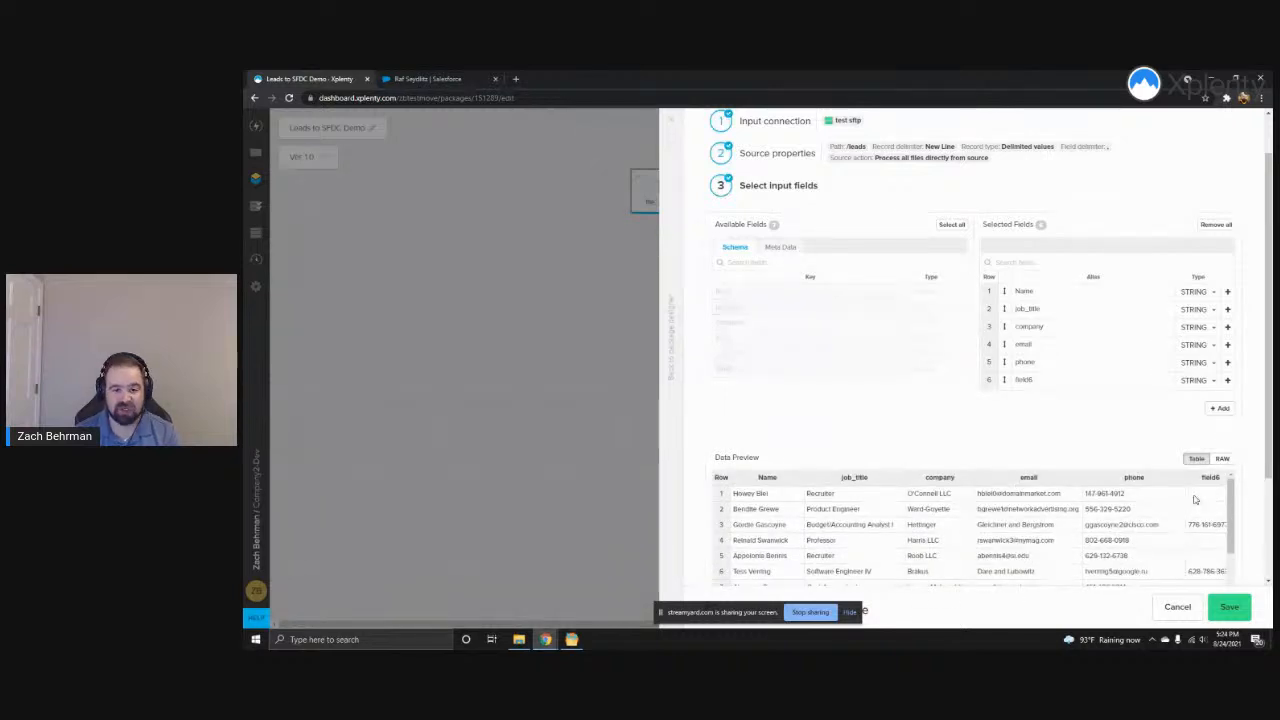
- Set the source's string qualifier to the double quote (") and reload the input schema
left_click(777, 153)
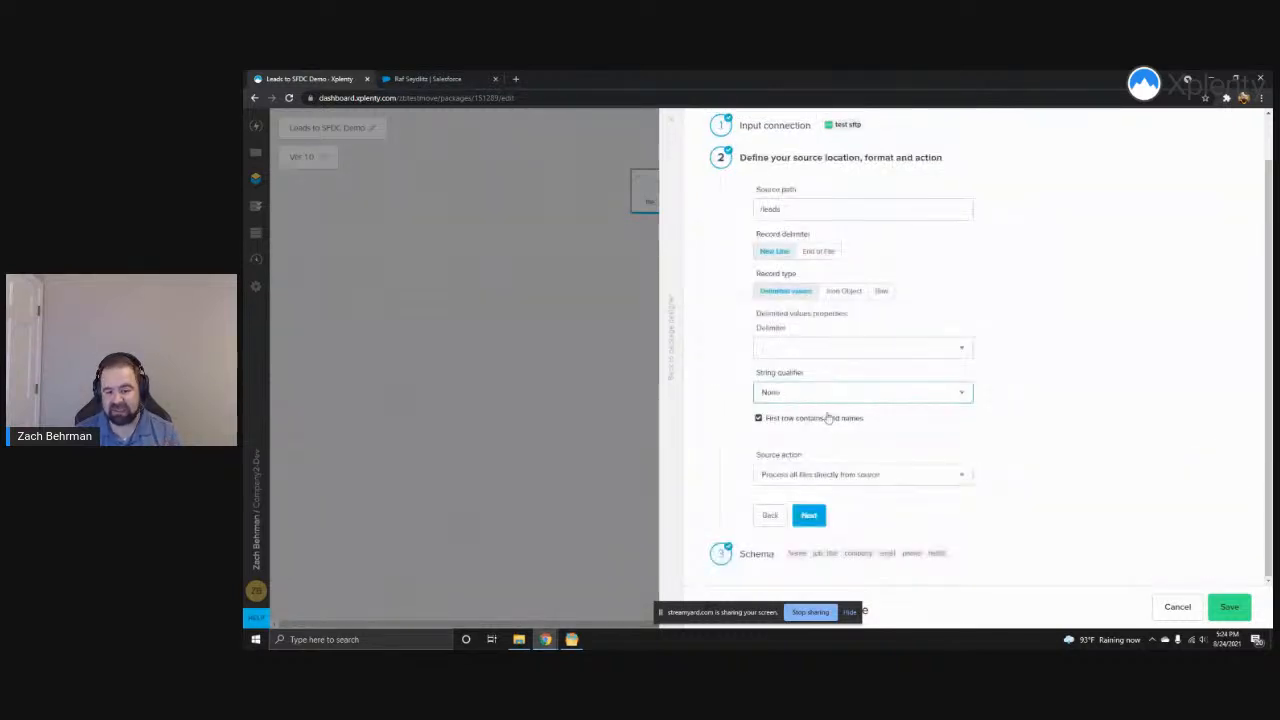
left_click(797, 392)
left_click(793, 441)
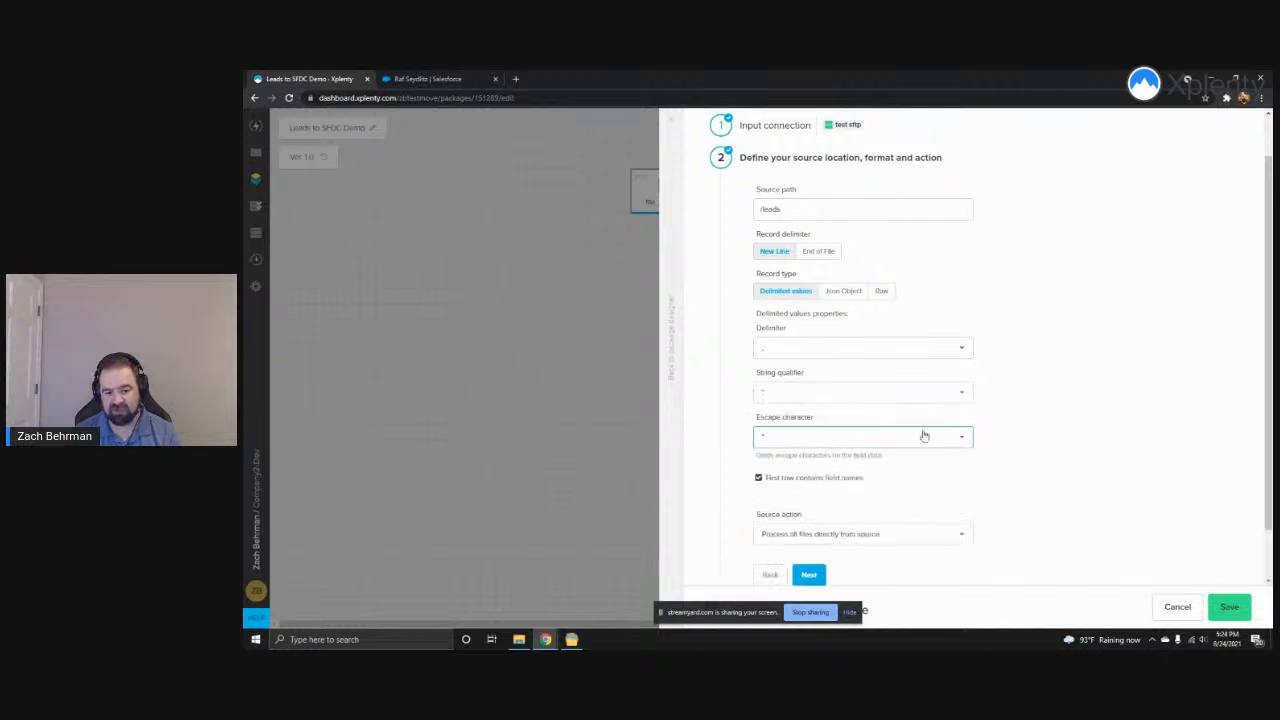
scroll(1024, 397, "down", 1)
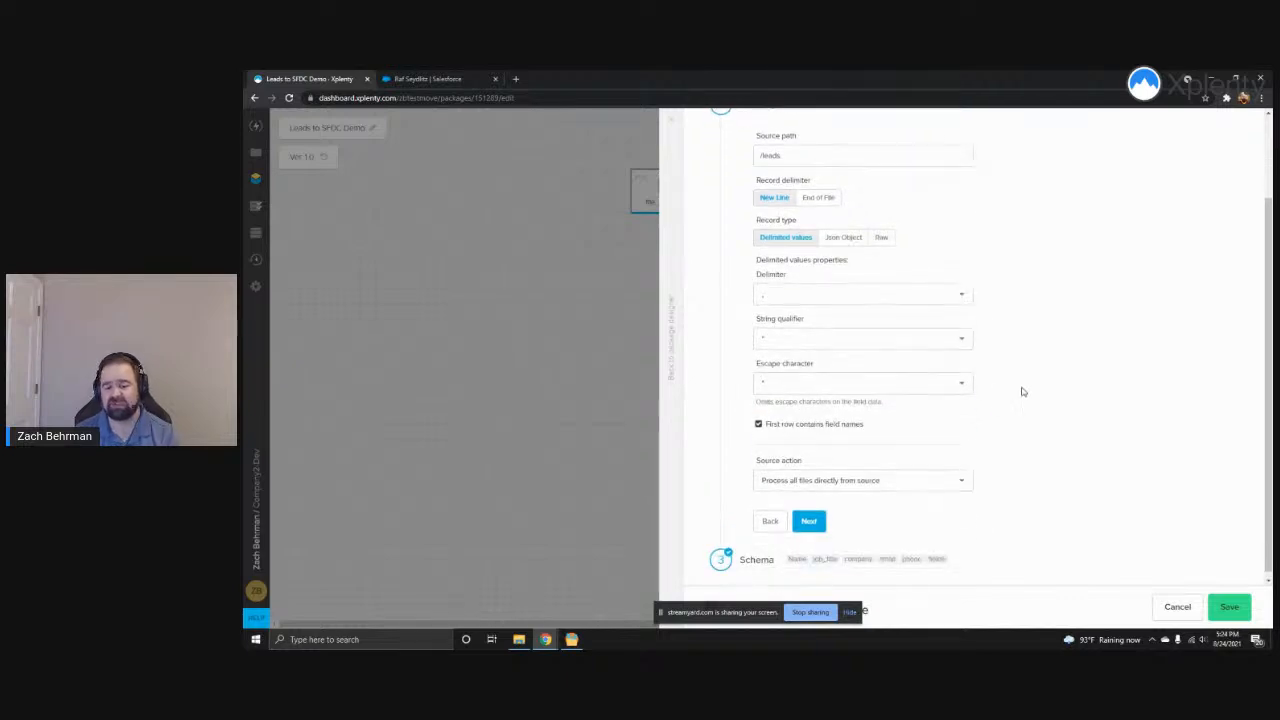
left_click(806, 521)
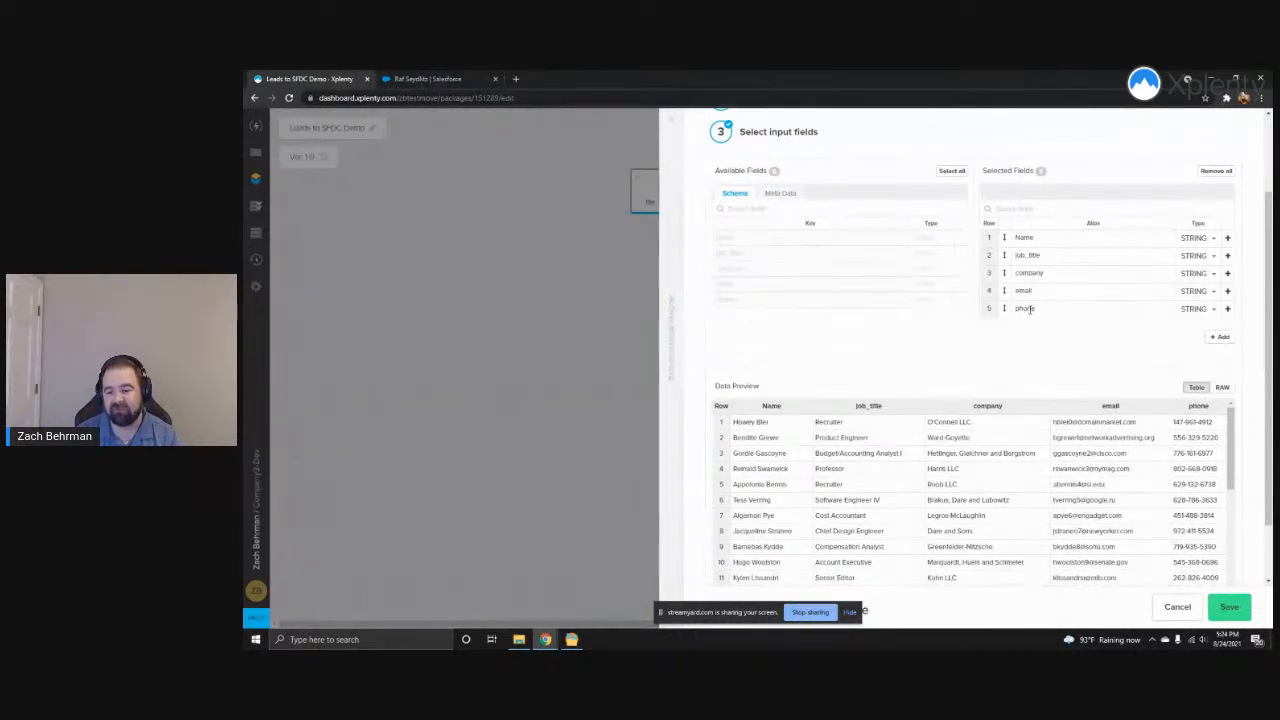
- Review the delimiter options in the source properties, then save the File Storage source with its selected input fields
scroll(970, 366, "up", 2)
left_click(789, 217)
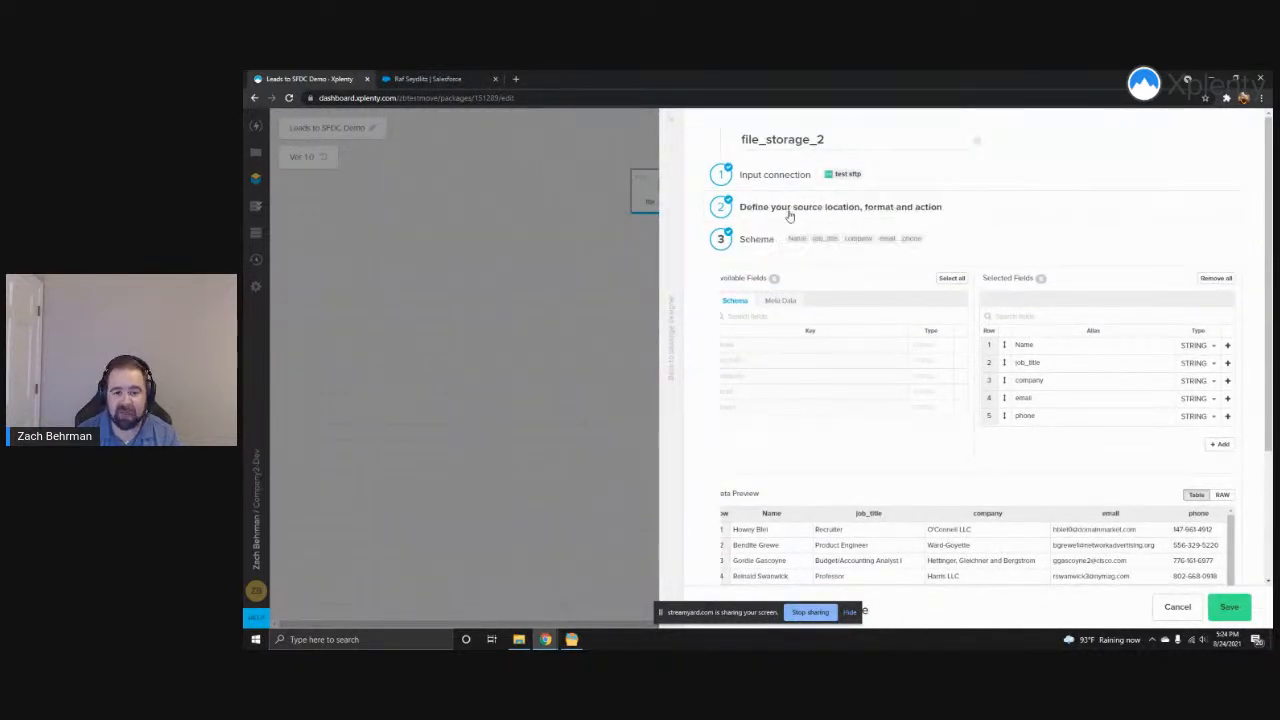
scroll(1045, 326, "down", 1)
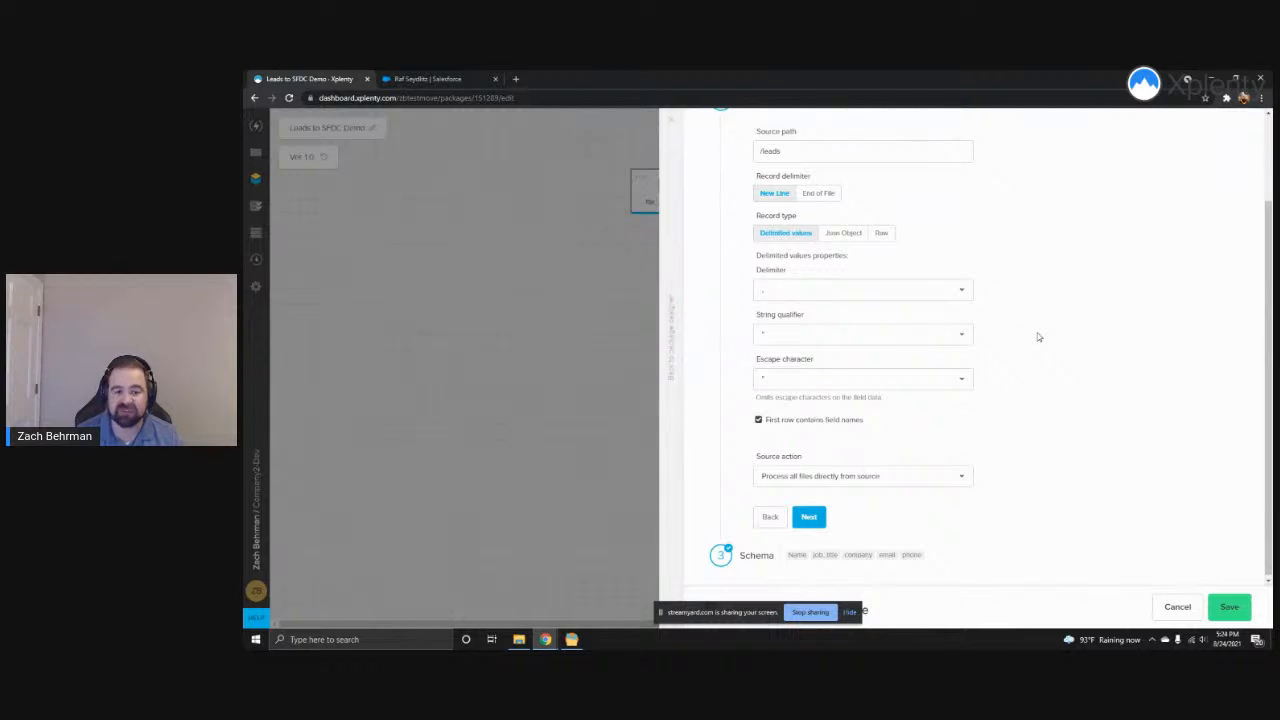
left_click(960, 290)
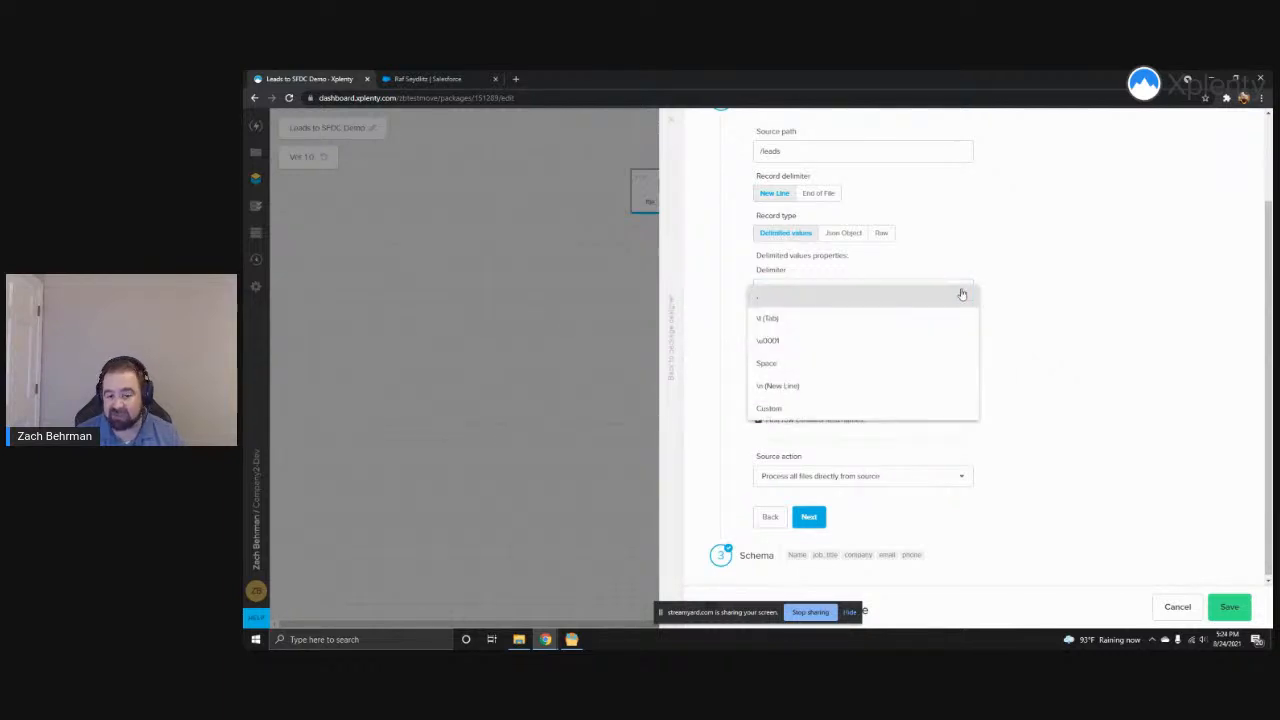
left_click(1062, 311)
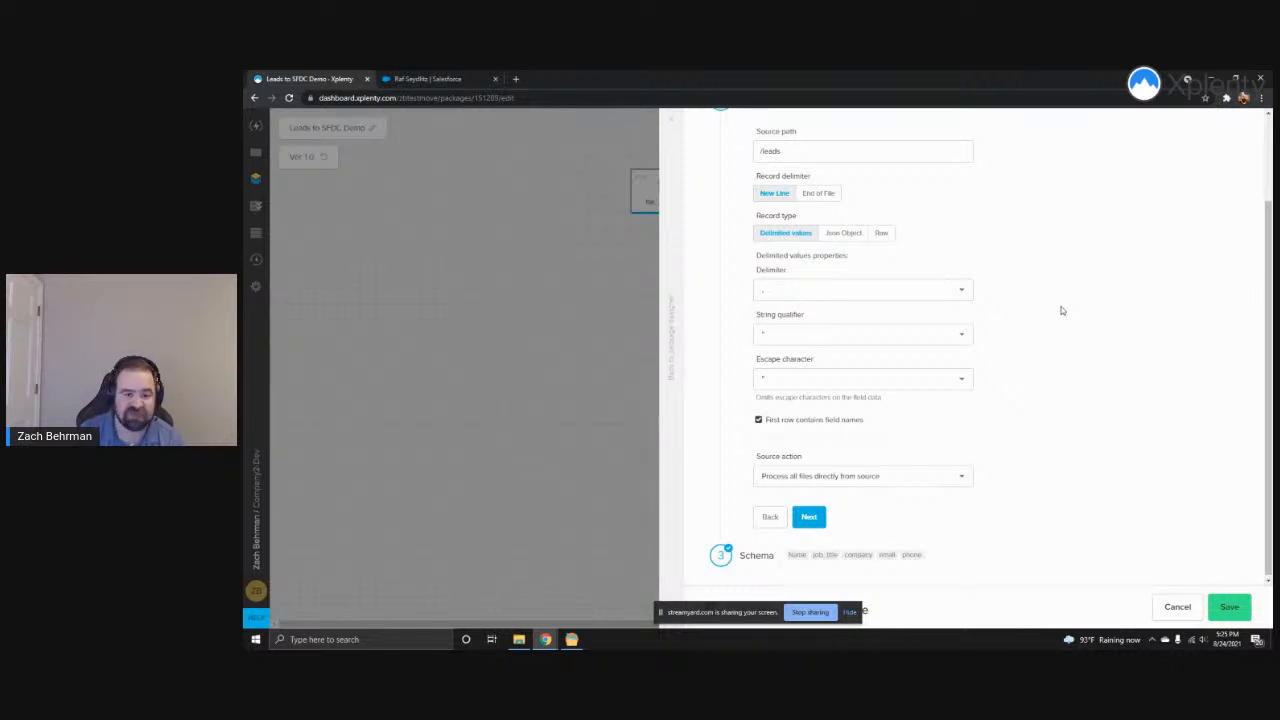
left_click(809, 516)
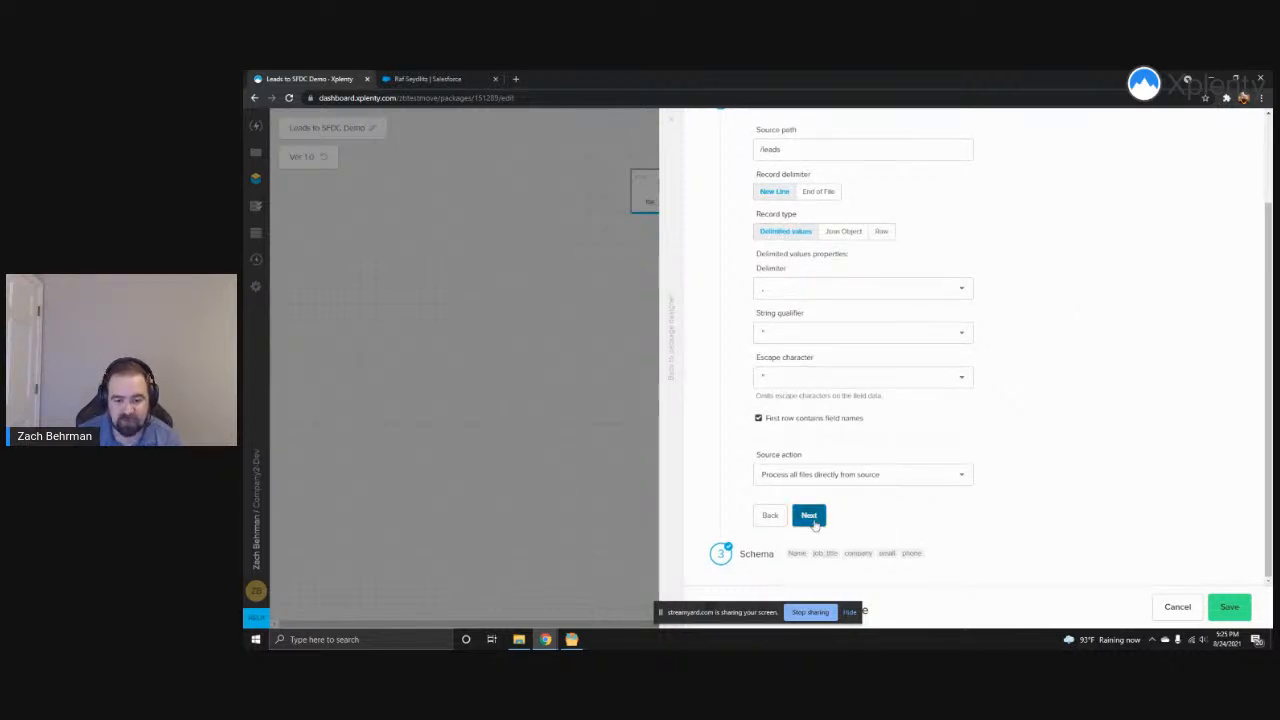
scroll(882, 467, "down", 2)
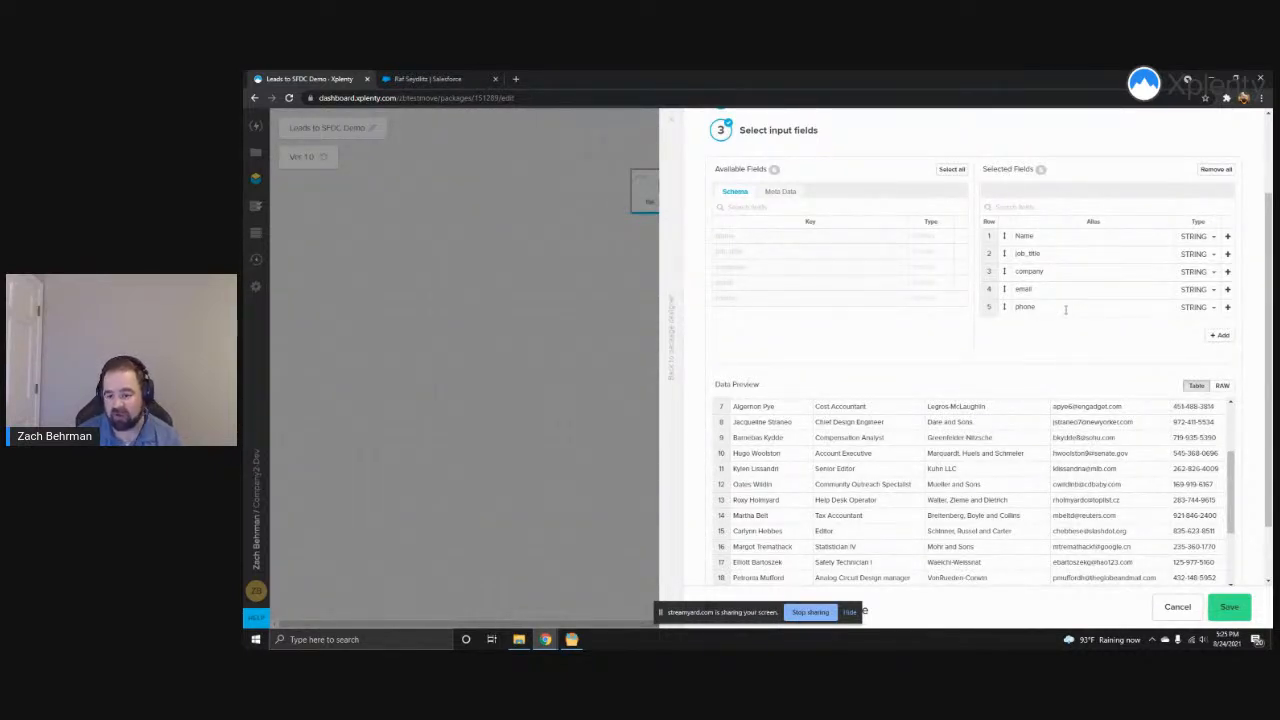
left_click(1231, 608)
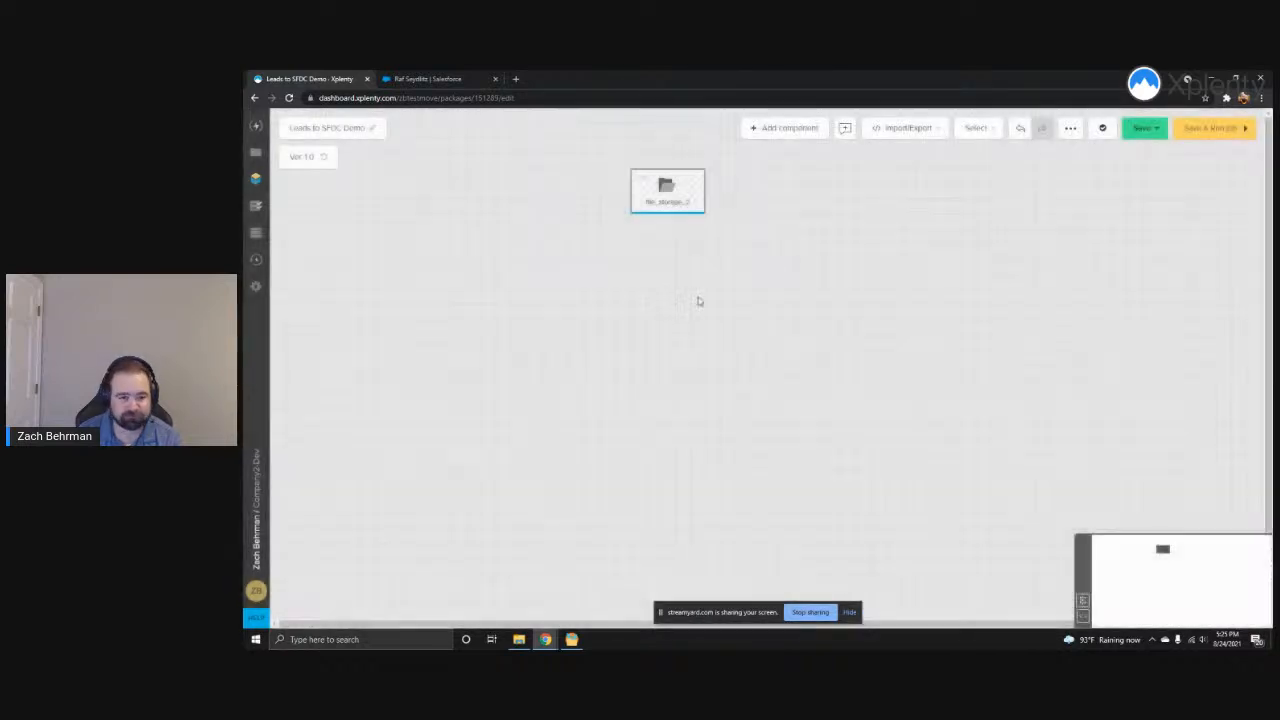
- Compare the lead record's detail fields in Salesforce with the fields in the File Storage source's schema
left_click(449, 79)
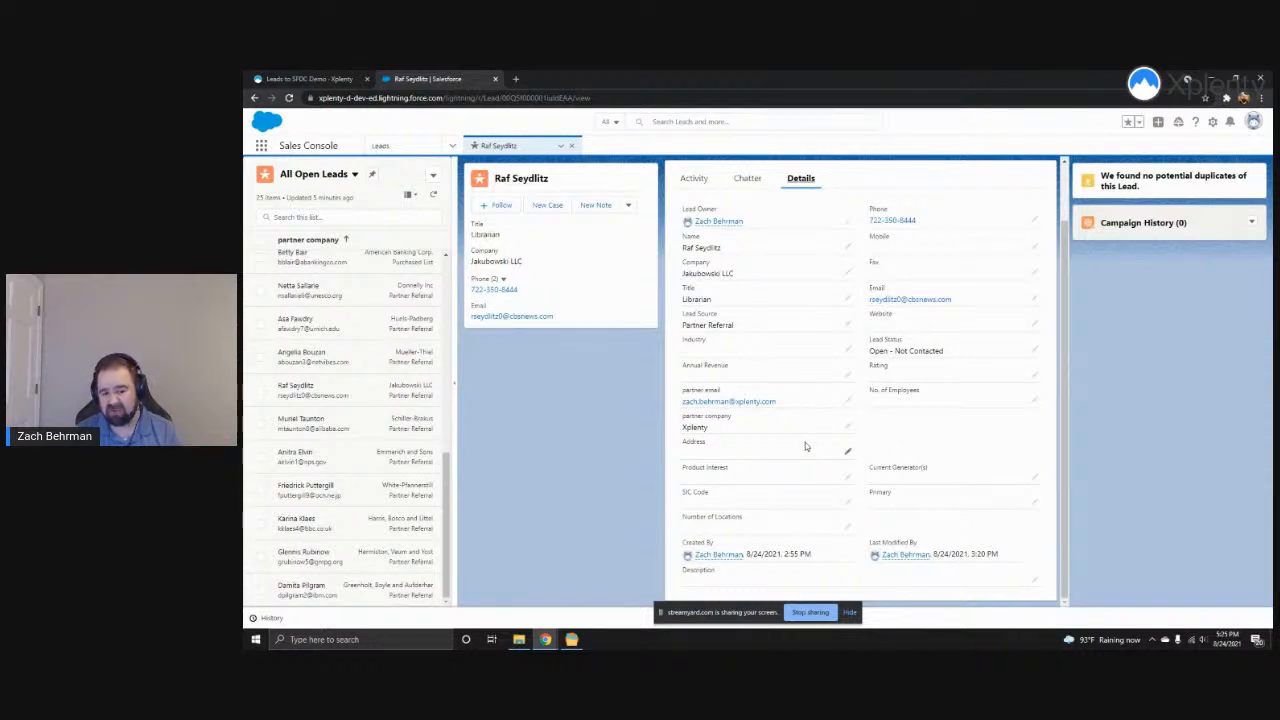
left_click(318, 79)
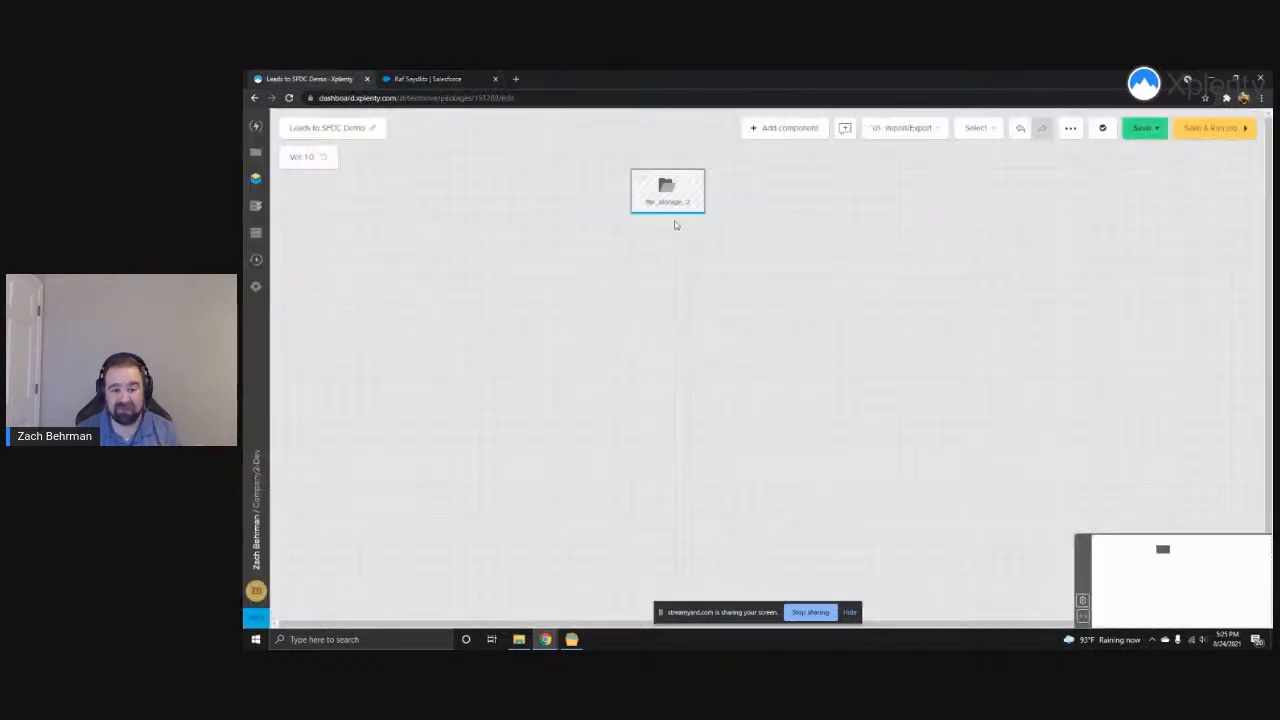
left_click(667, 190)
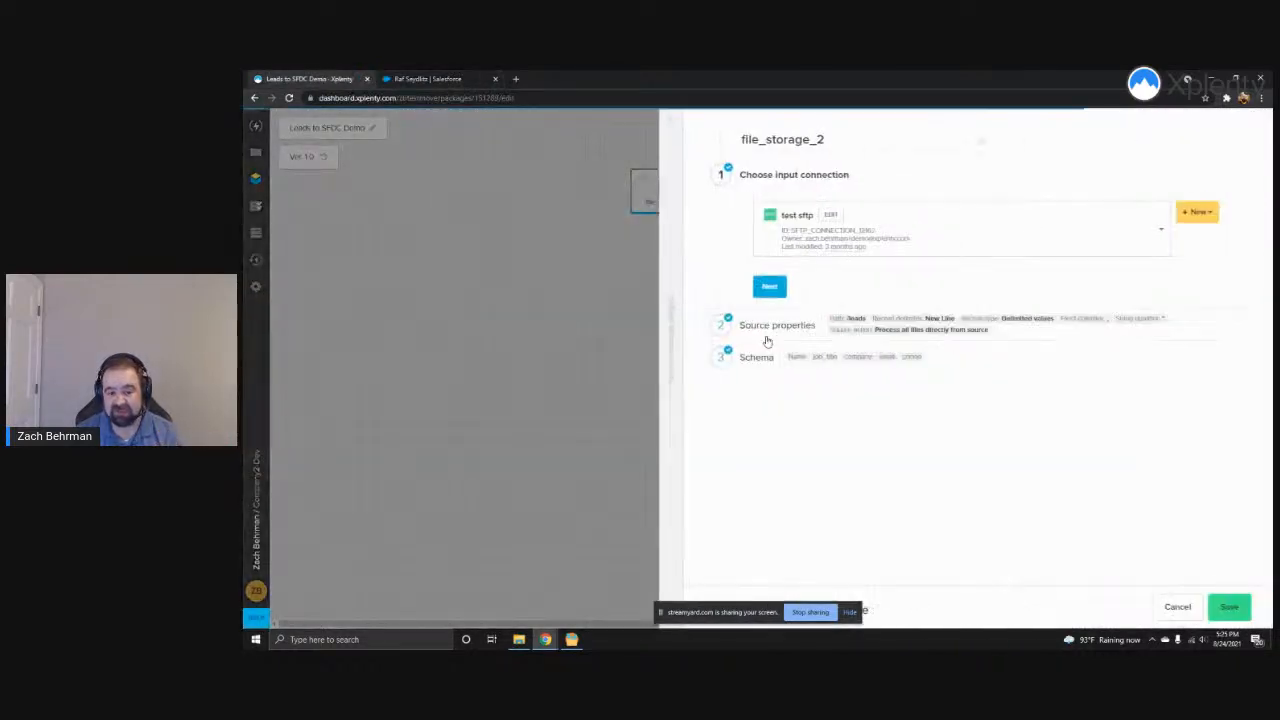
left_click(818, 367)
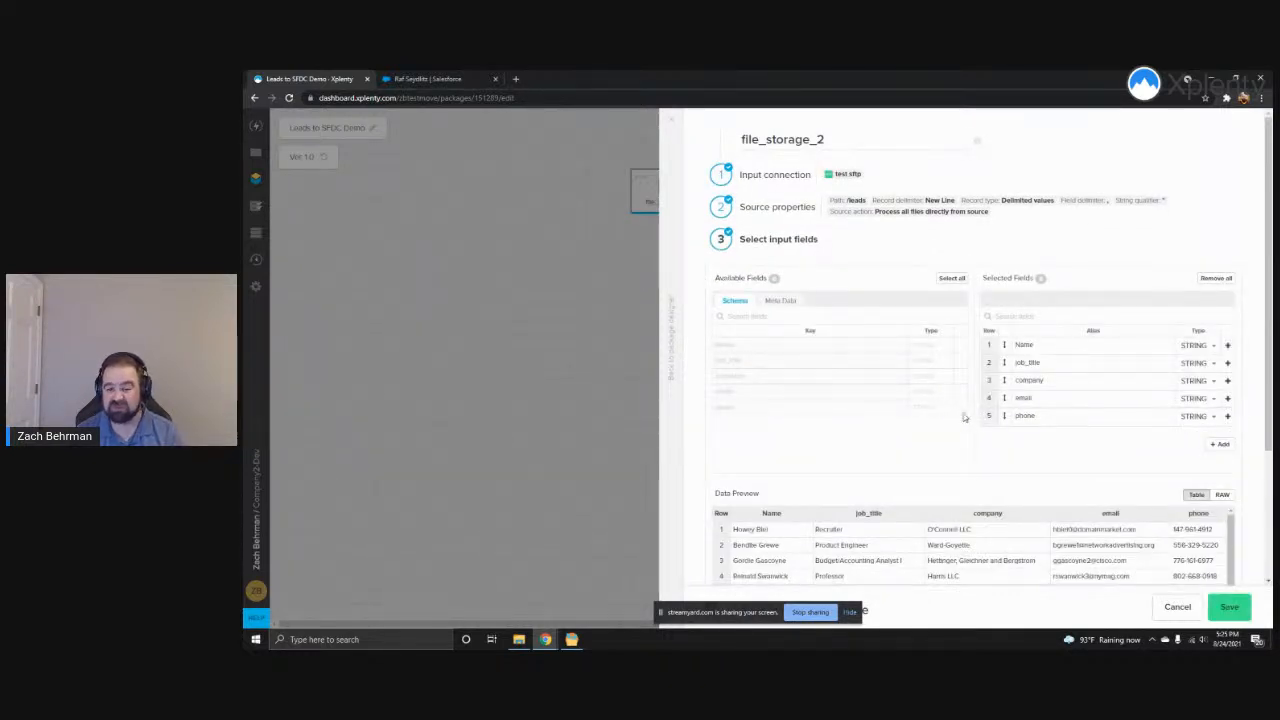
left_click(1231, 607)
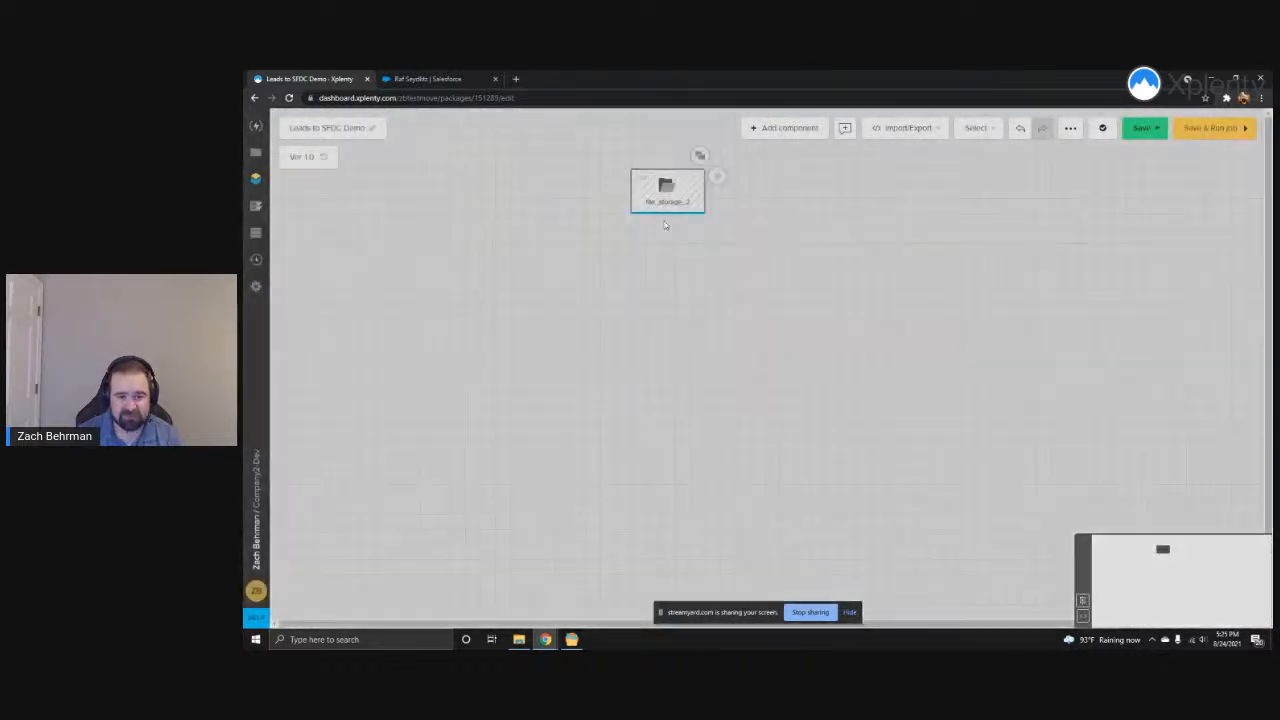
- Add a Select transformation after the File Storage source and auto-fill it with the incoming fields
left_click(664, 224)
left_click(771, 183)
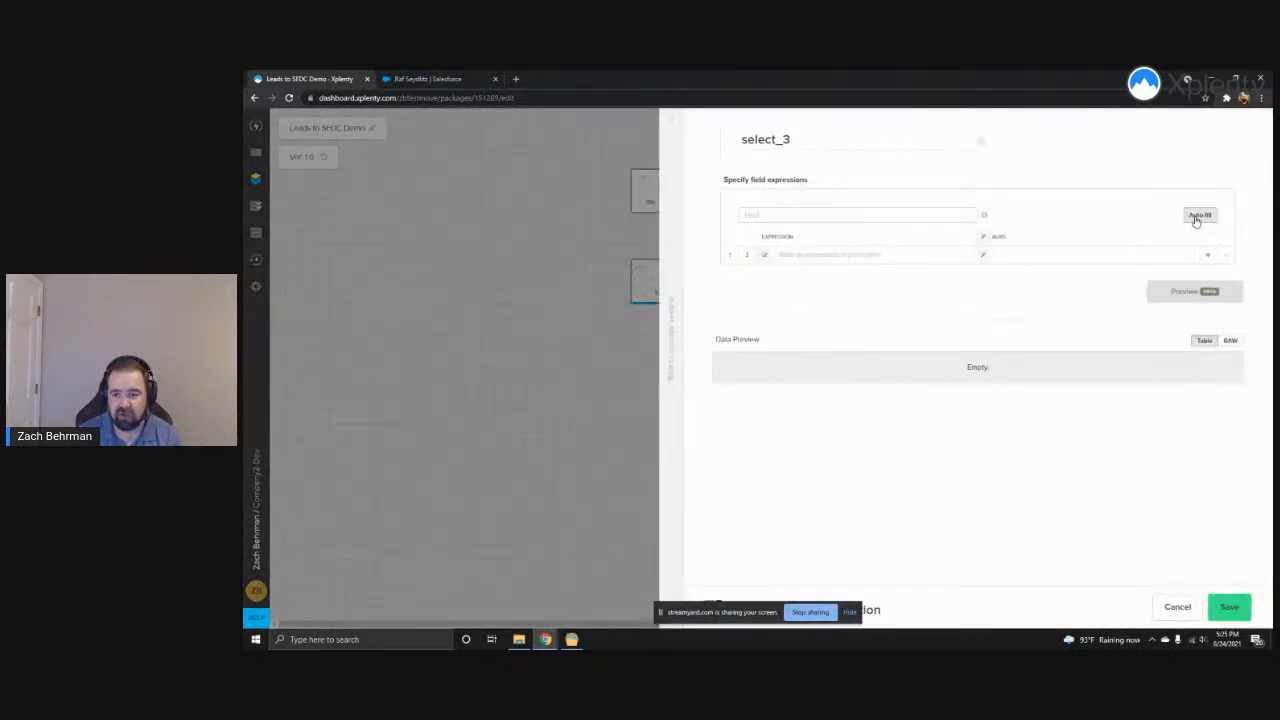
left_click(1197, 216)
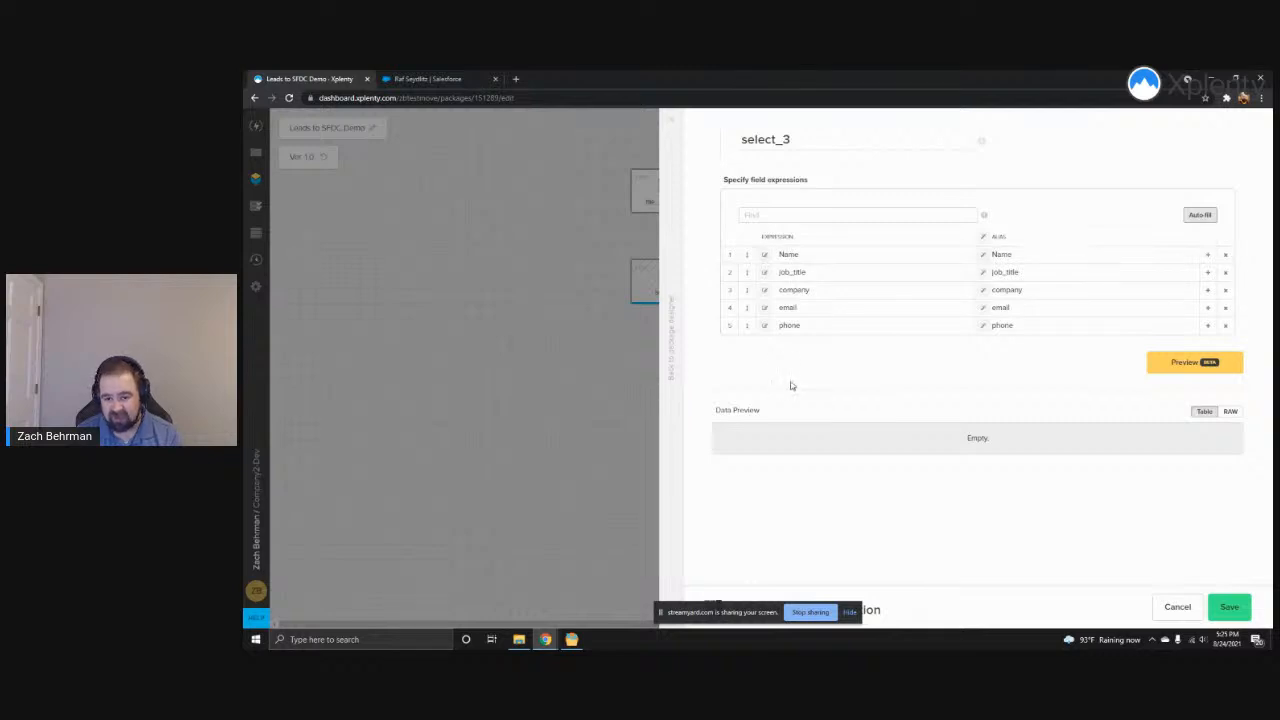
- Add three extra fields to the Select transformation with the aliases source, partner and partner_email
left_click(1207, 325)
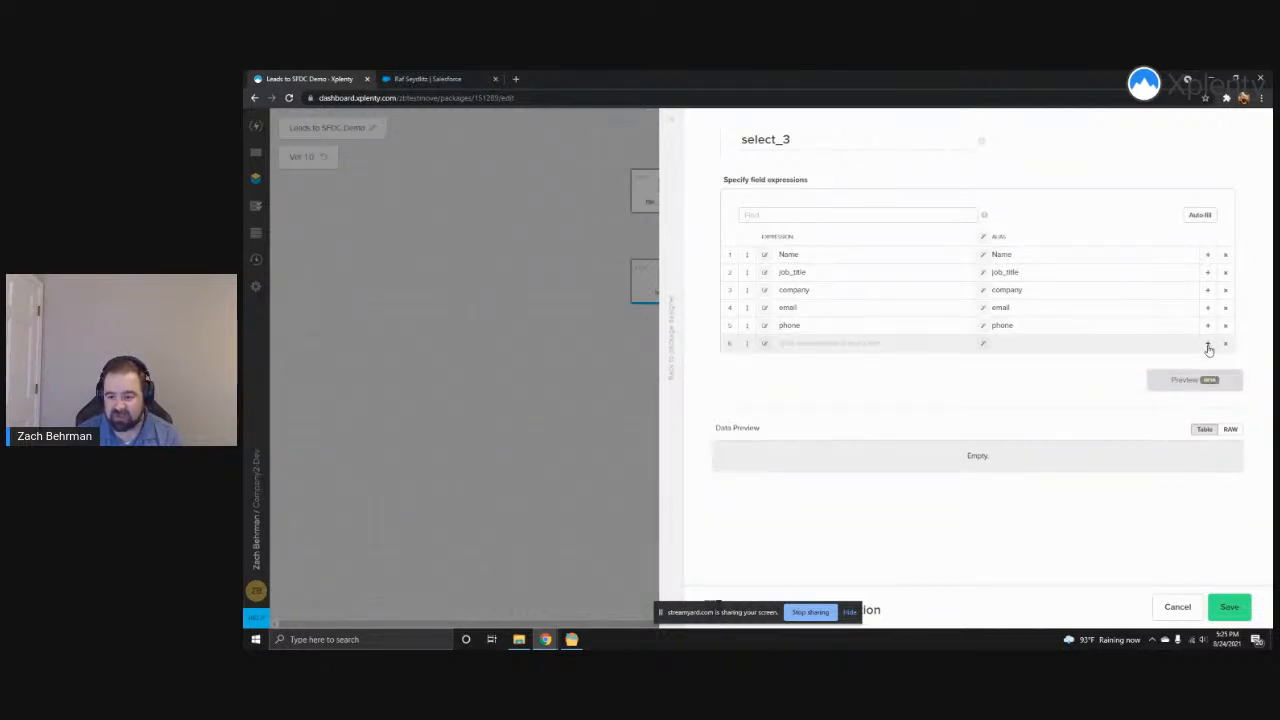
left_click(1207, 343)
left_click(1207, 361)
left_click(1004, 344)
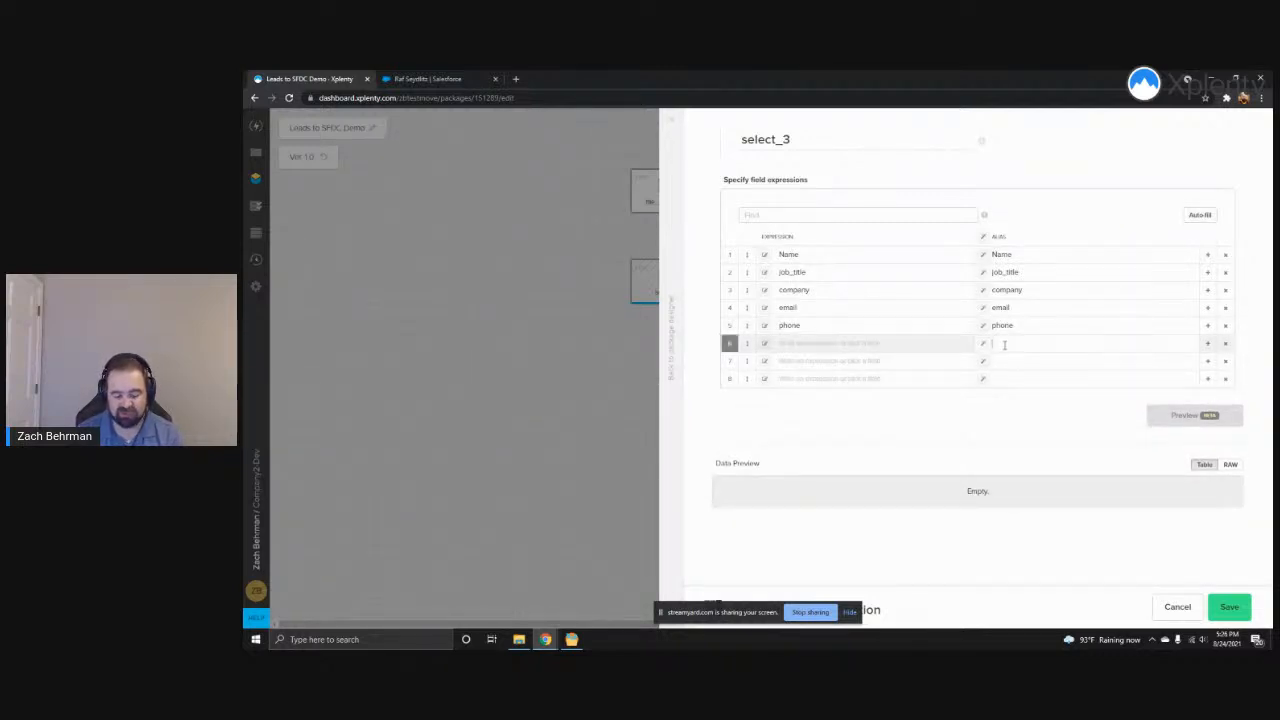
type("source")
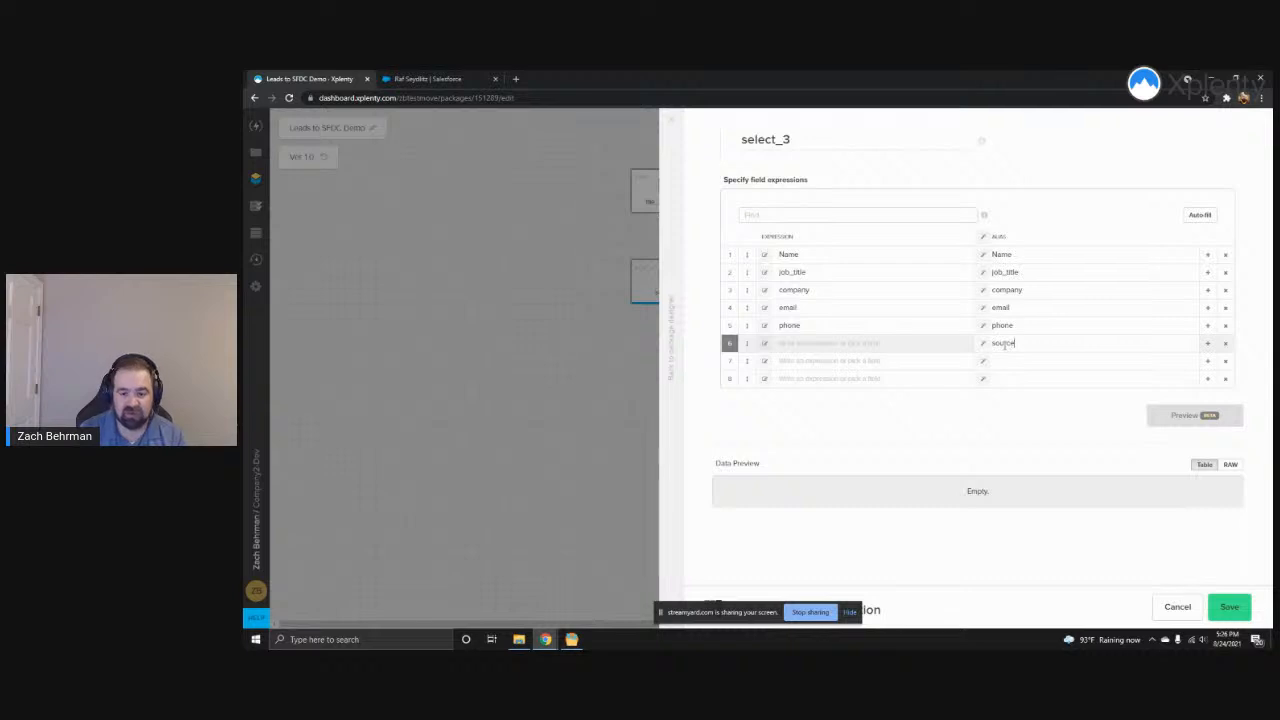
left_click(1001, 359)
type("partner")
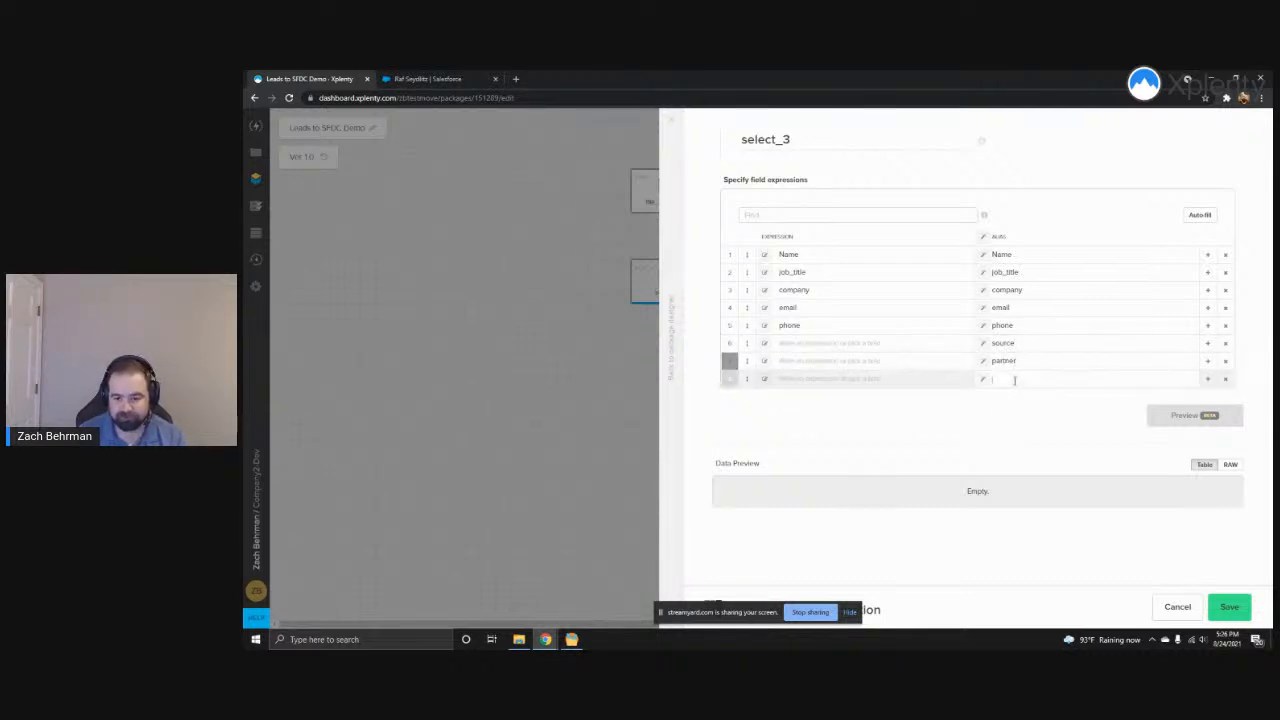
left_click(1013, 378)
type("partner")
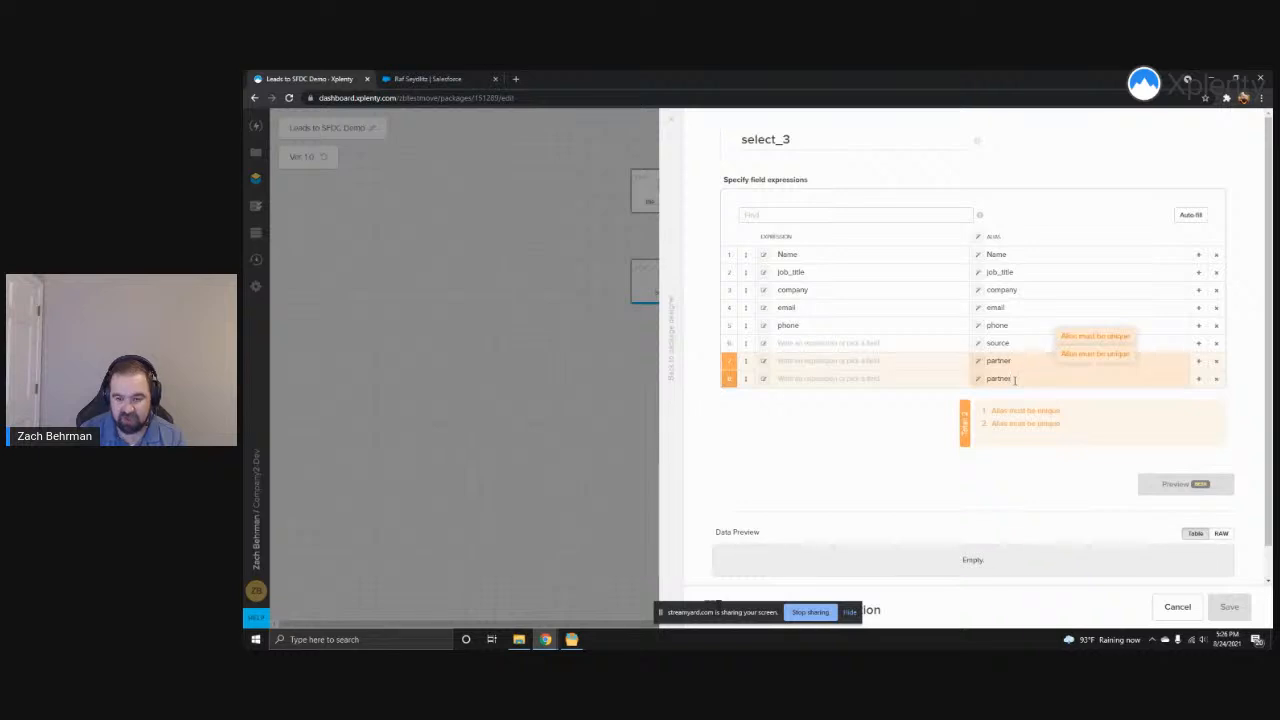
type("_simail")
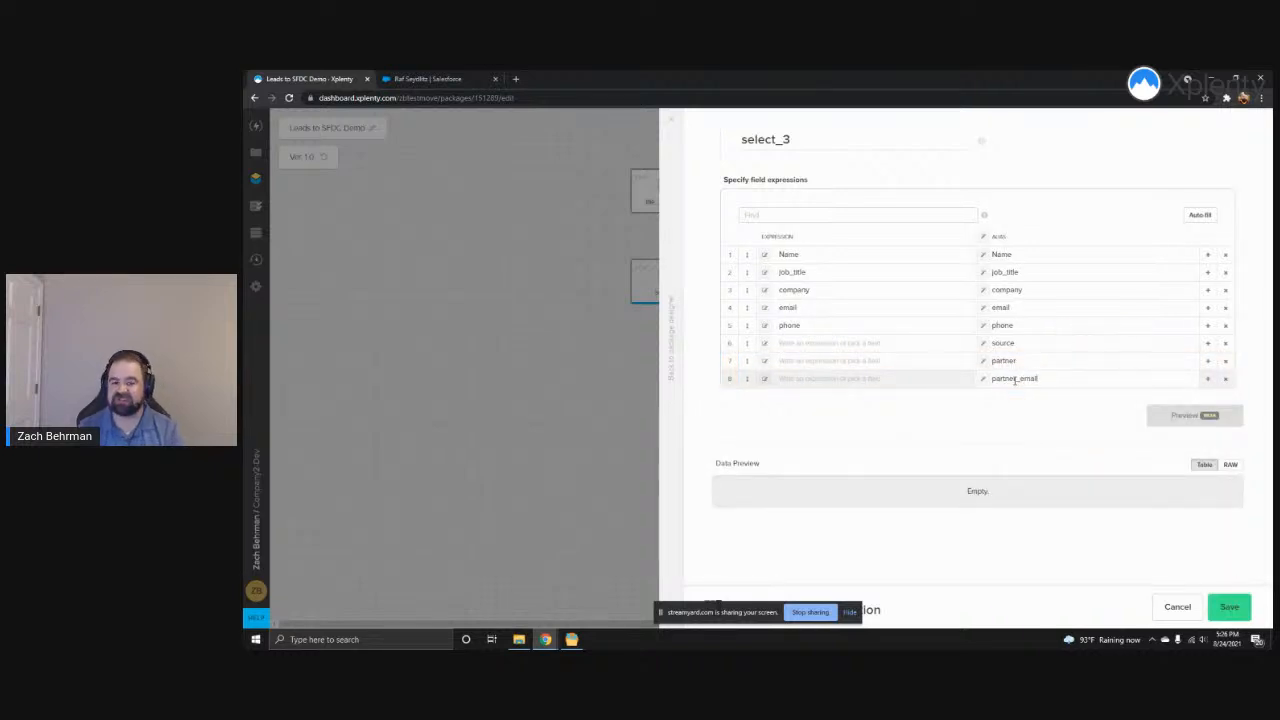
- Set the source field's expression to 'Partner Referral', copying the value from the lead's Lead Source in Salesforce
left_click(872, 345)
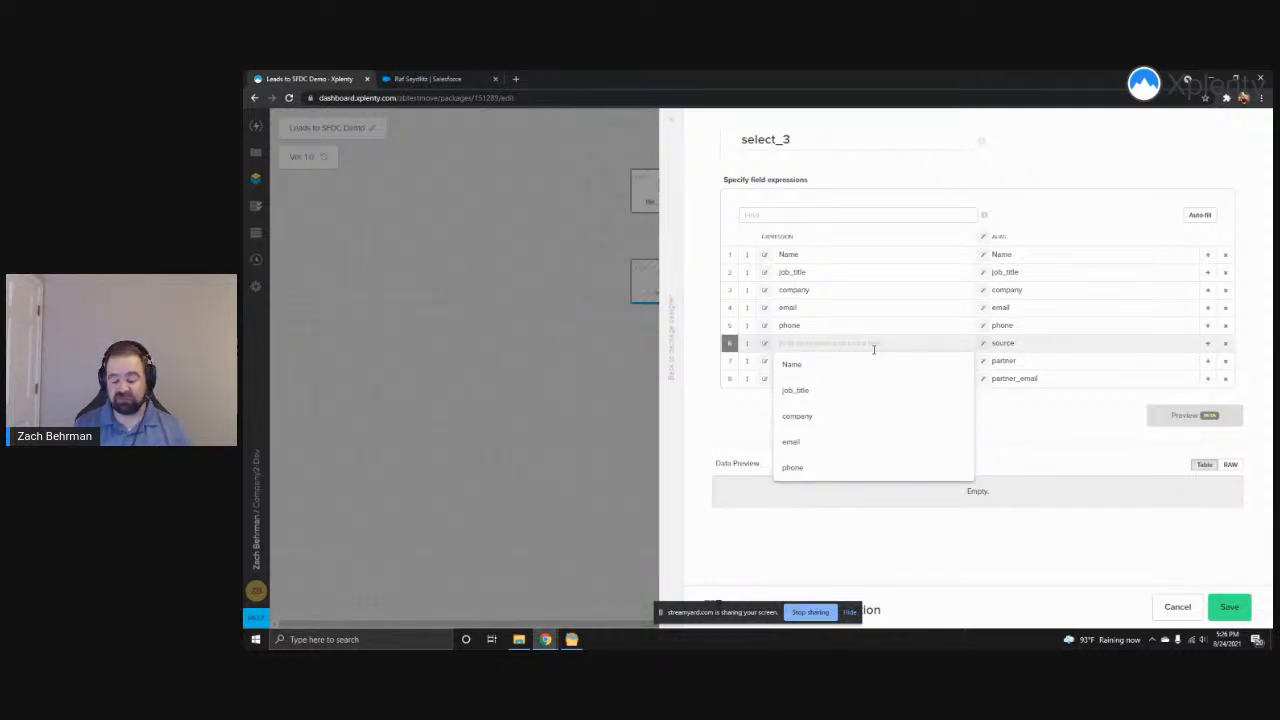
type("'")
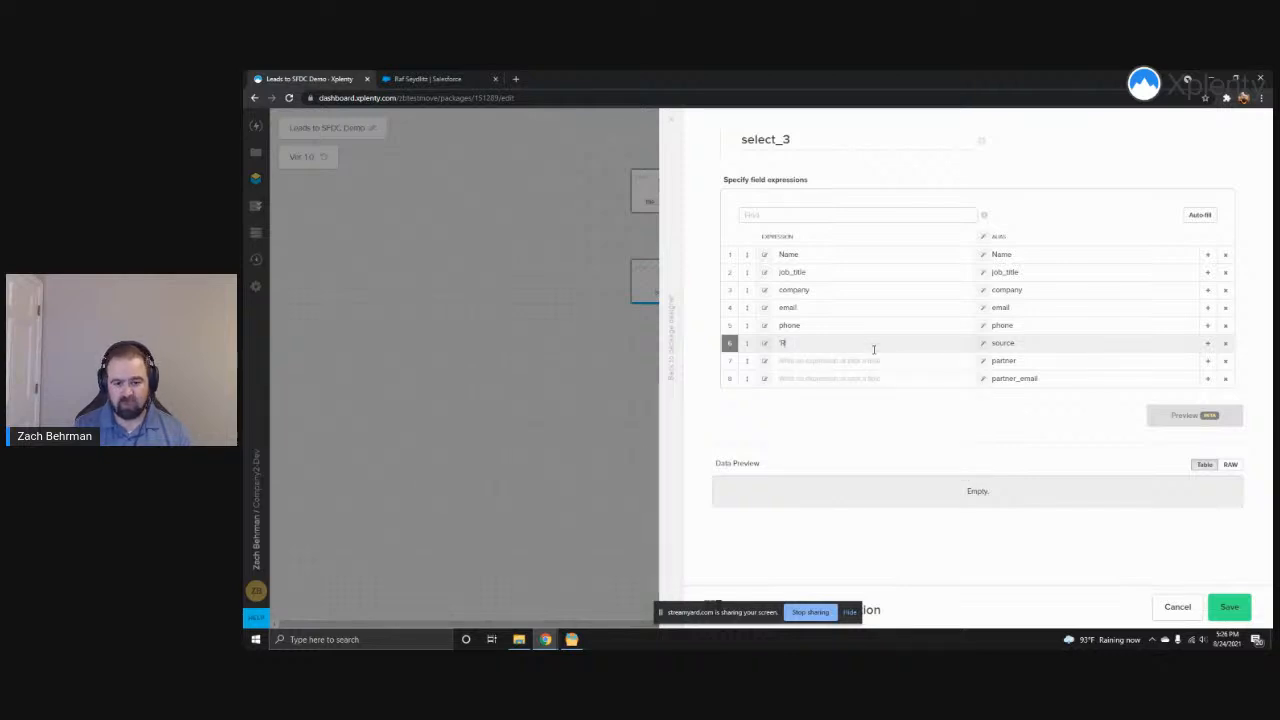
type("Partner")
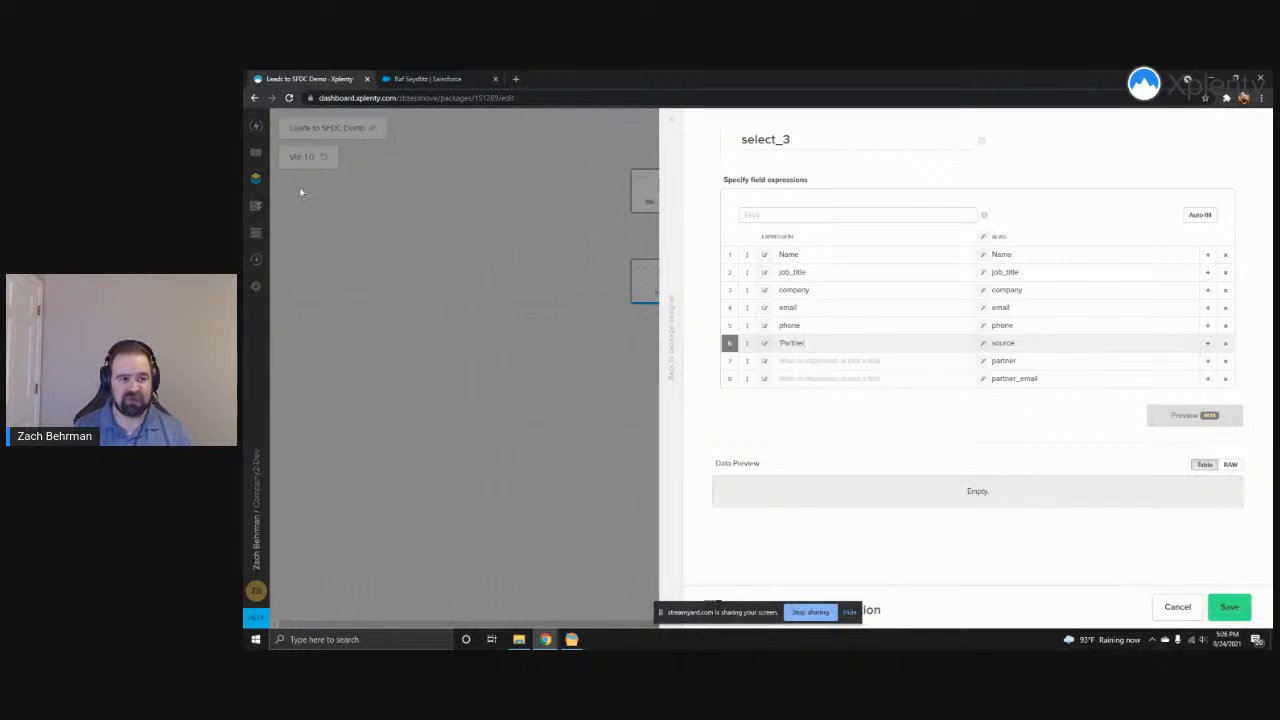
left_click(454, 78)
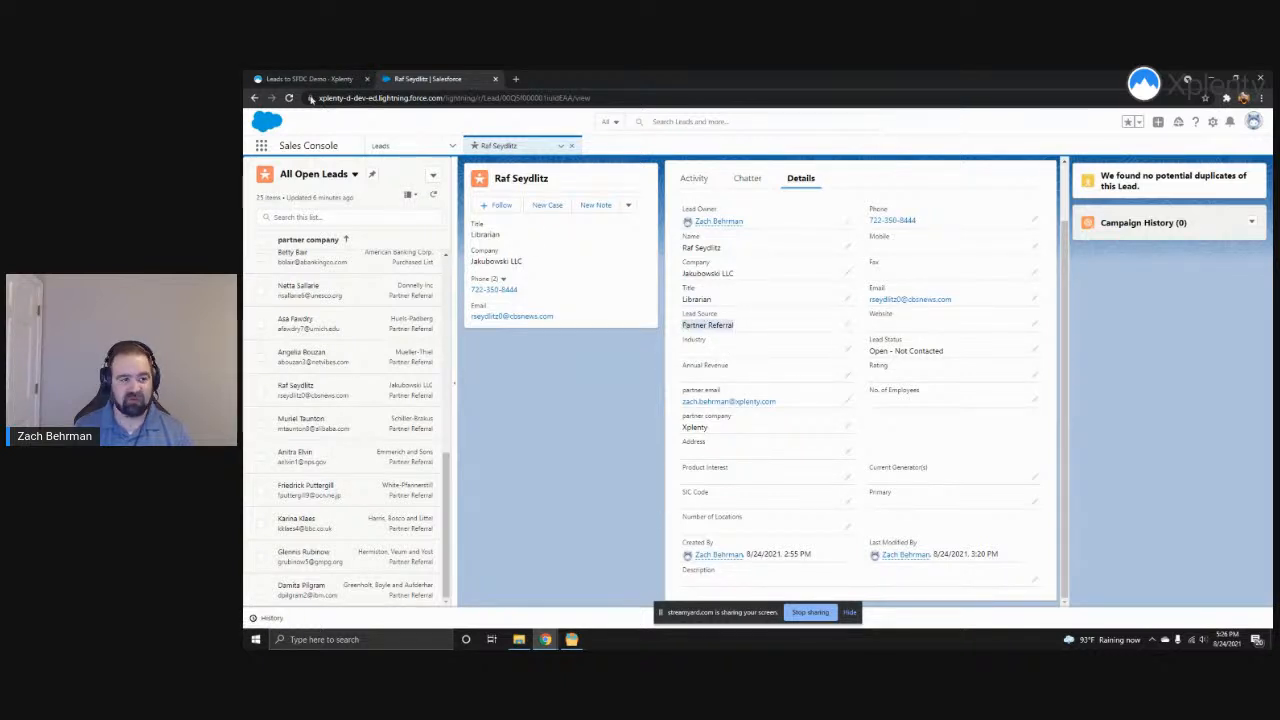
left_click(310, 79)
left_click_drag(818, 343, 782, 345)
type("'Partner Referral'")
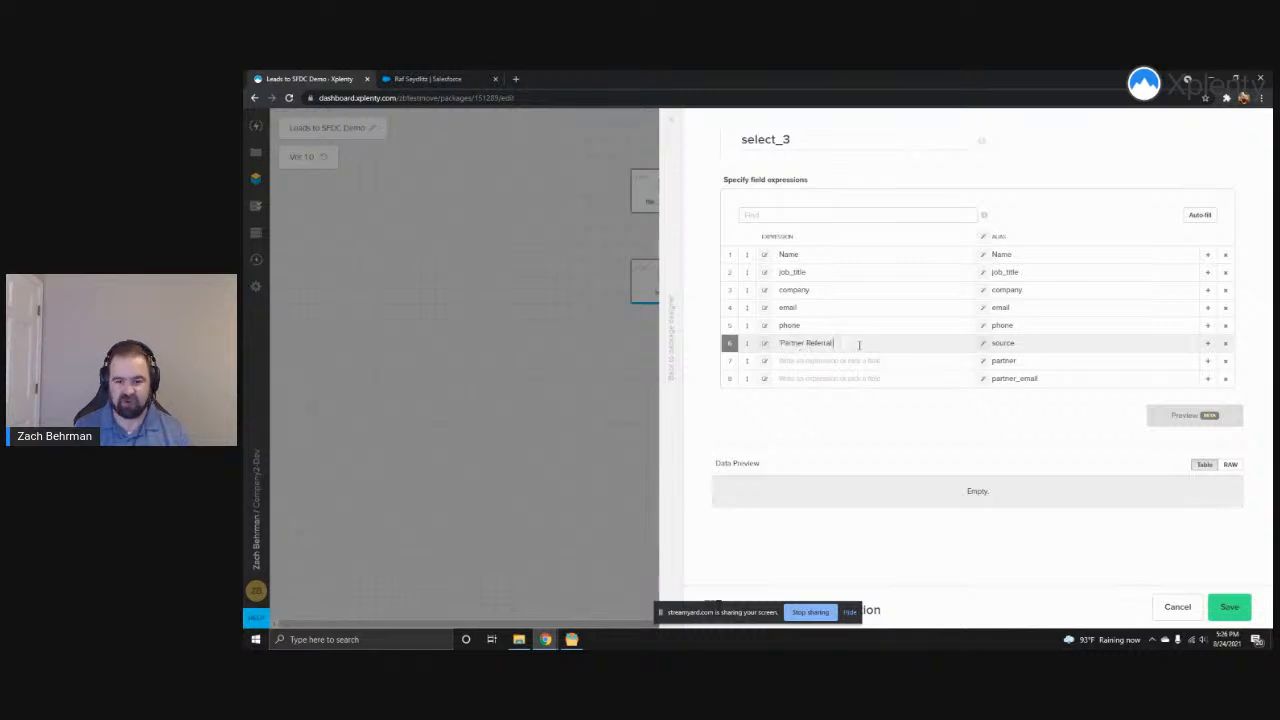
- Set the partner expression to 'Xplenty' and enter the partner contact's e-mail address as the partner_email expression
left_click(853, 363)
type("'X")
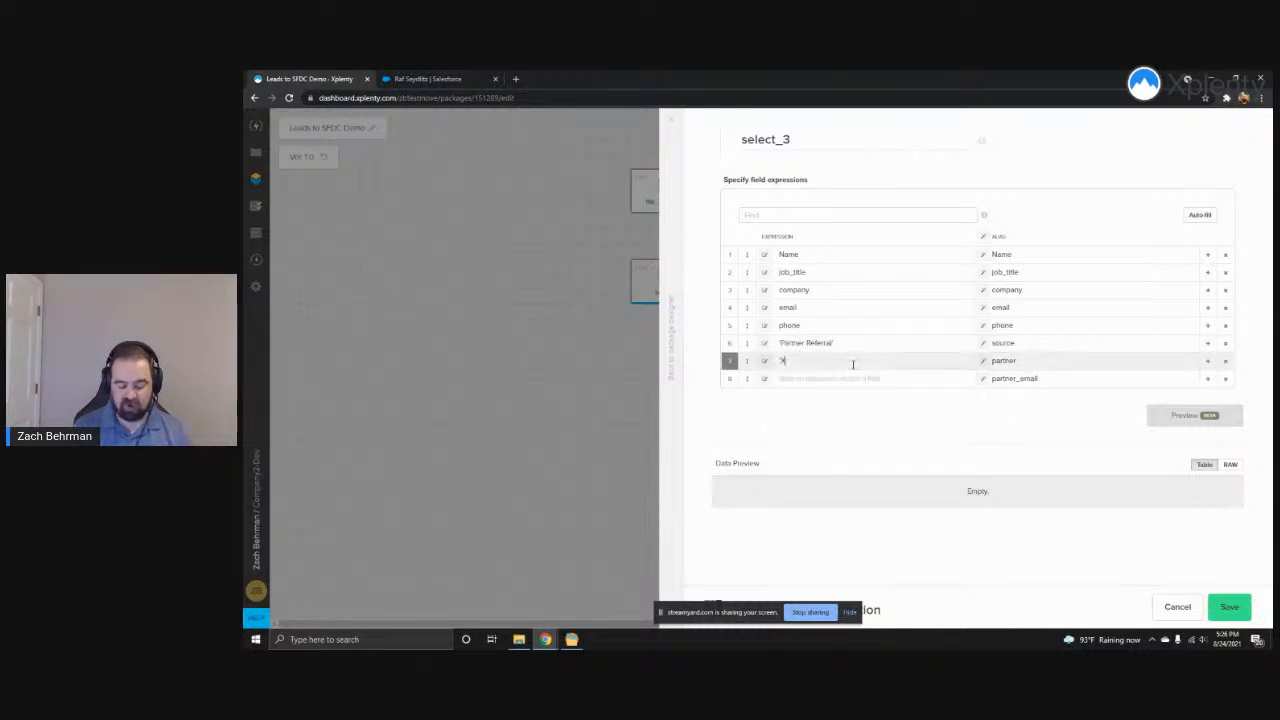
type("plenty")
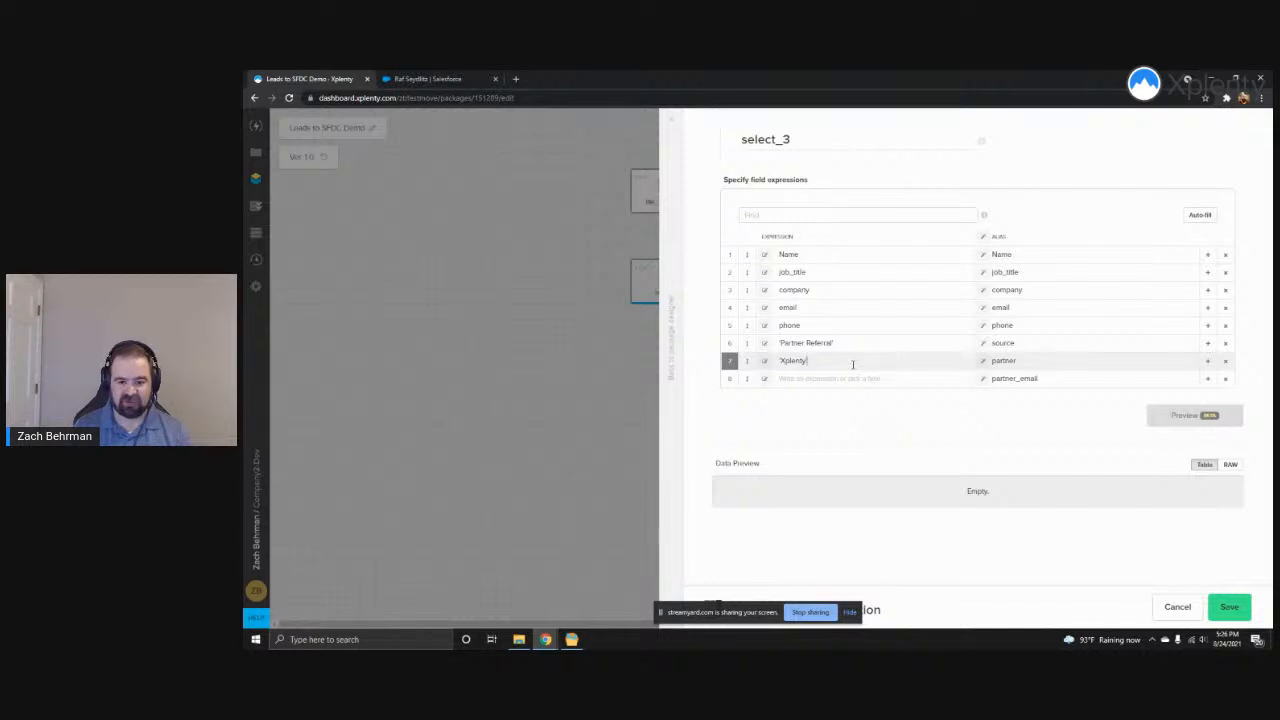
type("'")
left_click(828, 379)
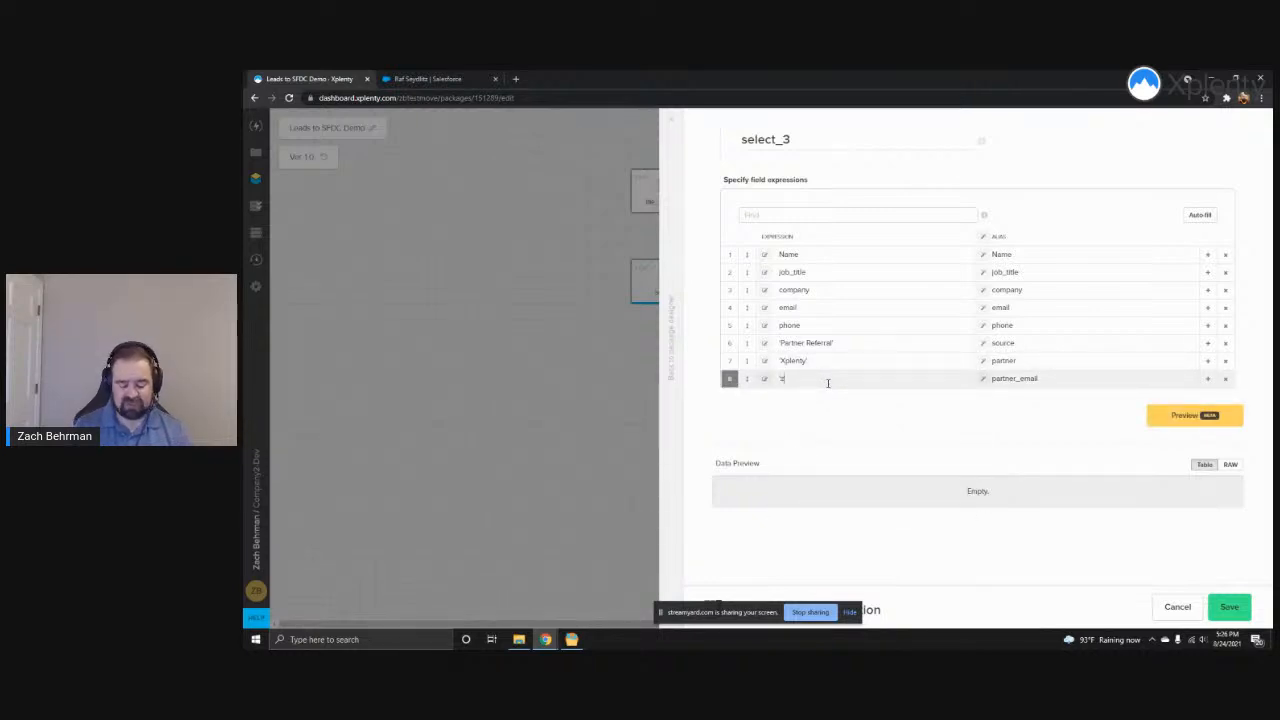
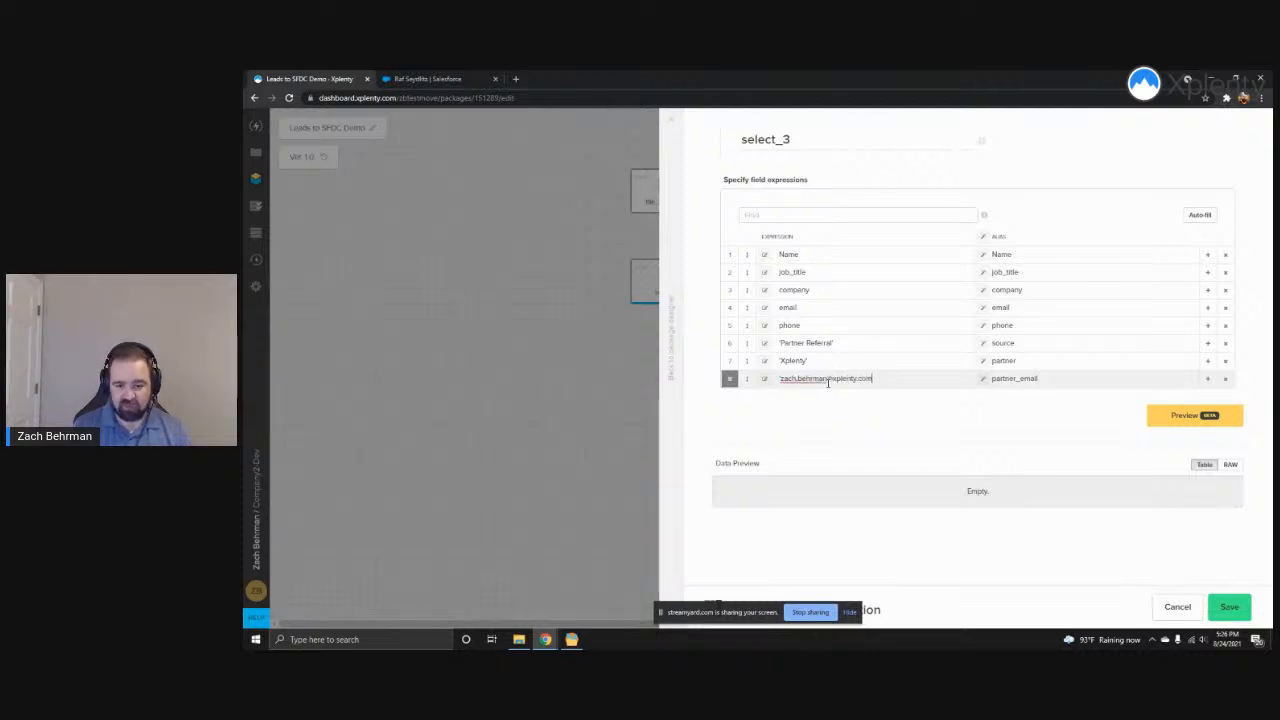
- Run a preview of the Select transformation, check the added columns in the results and save the component
left_click(1183, 417)
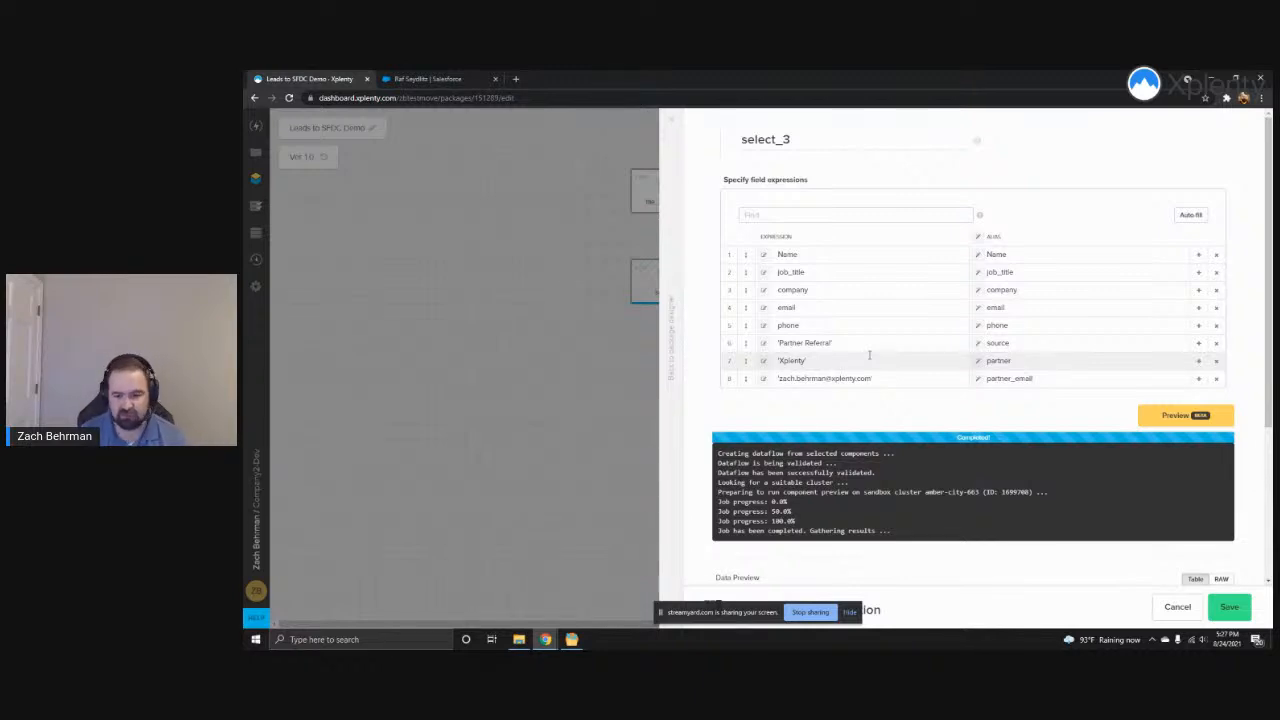
scroll(900, 400, "down", 4)
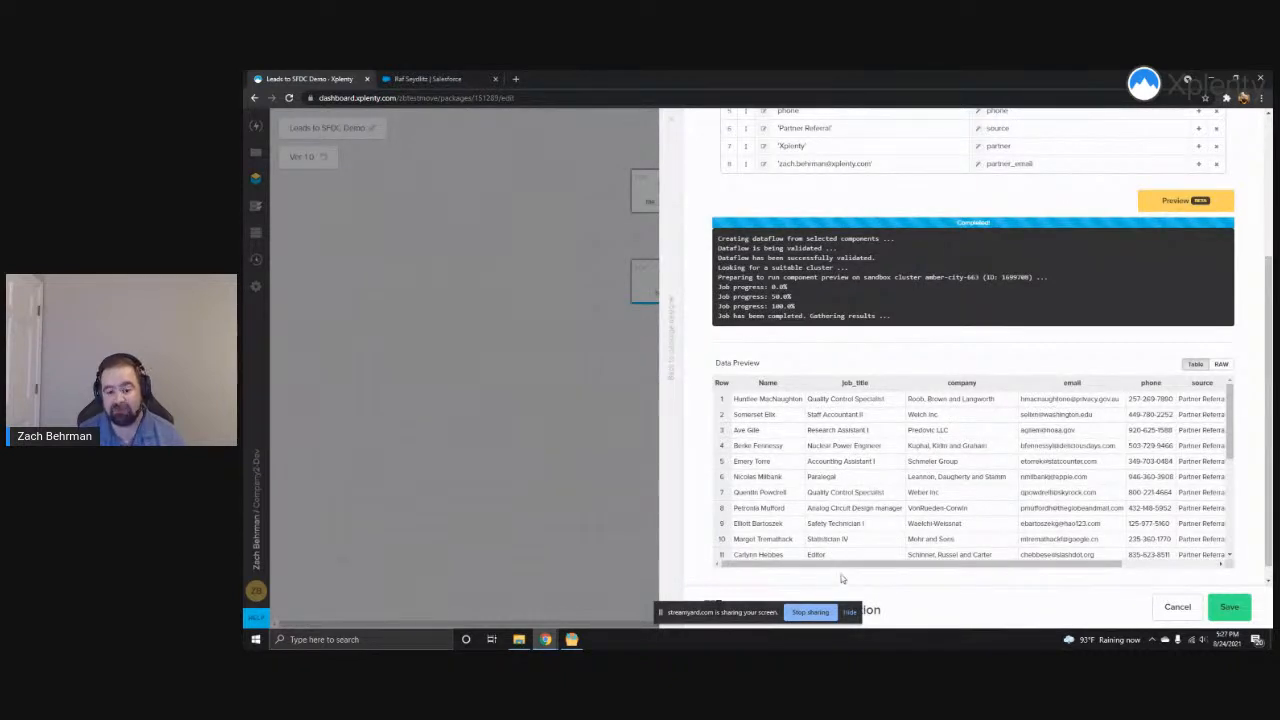
left_click_drag(846, 566, 947, 568)
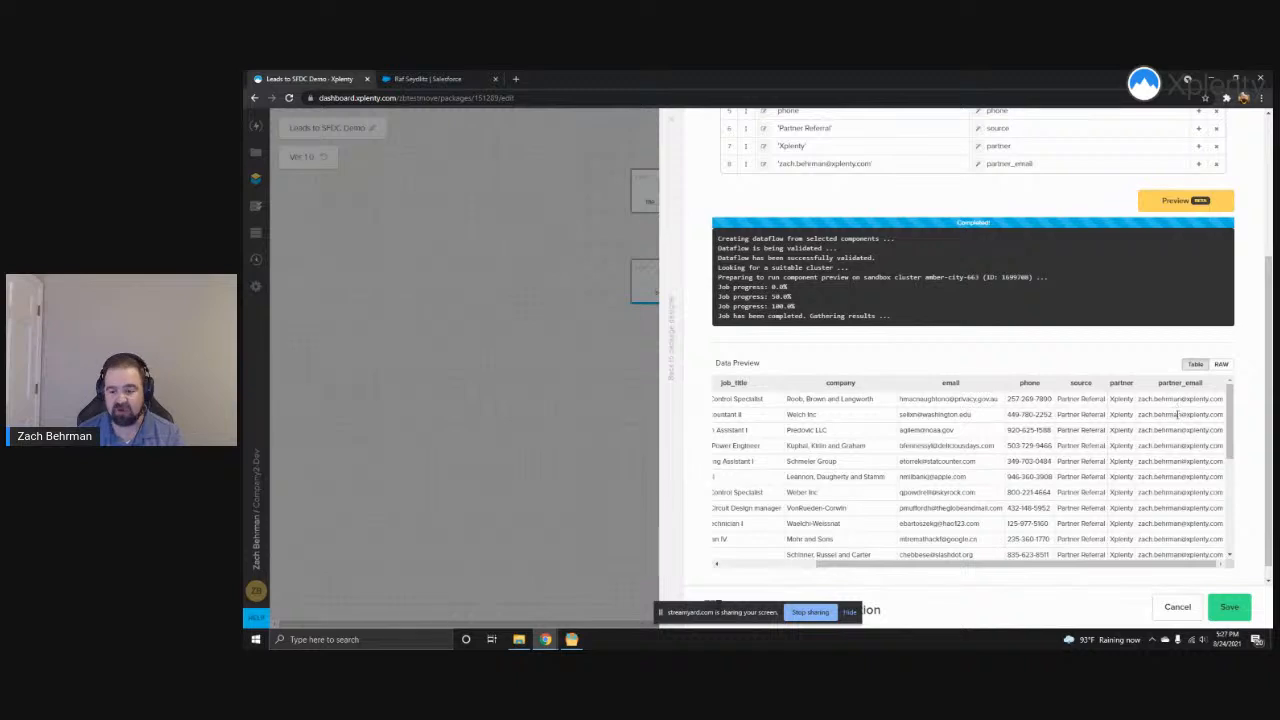
left_click(1230, 610)
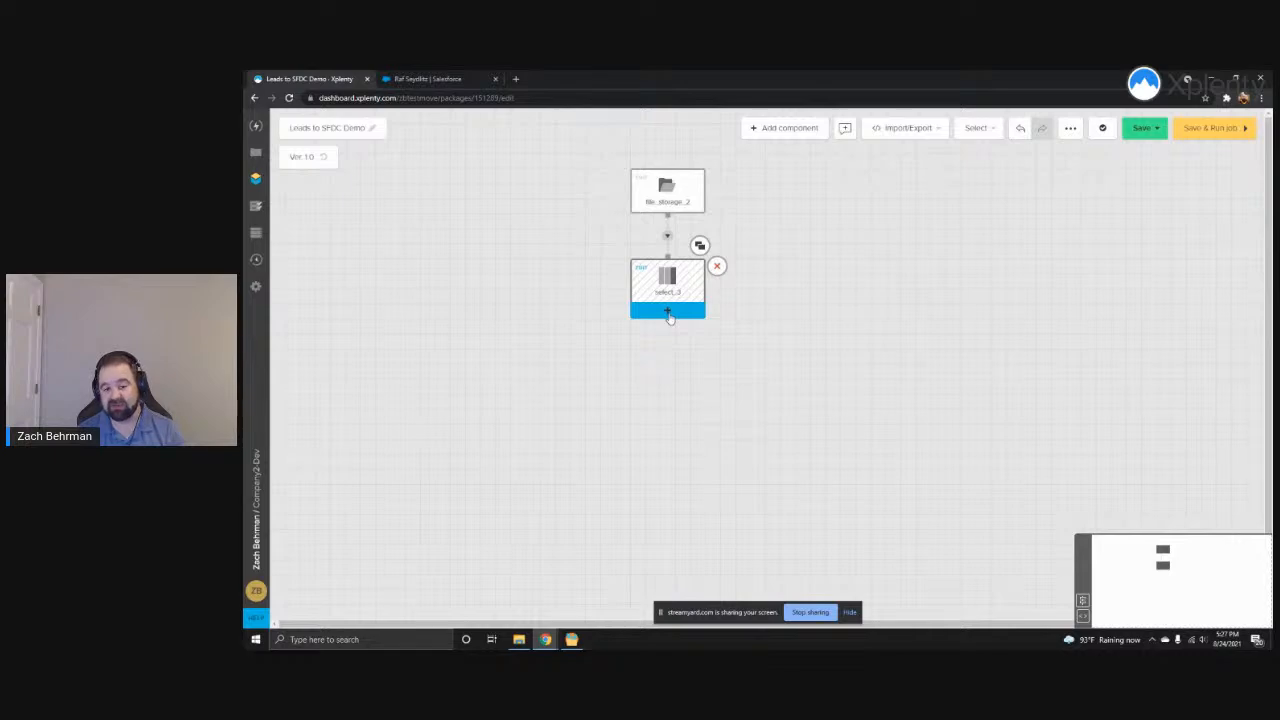
- Add a Salesforce destination after the Select transformation and choose SFDC SFTP Test as its target connection
left_click(668, 312)
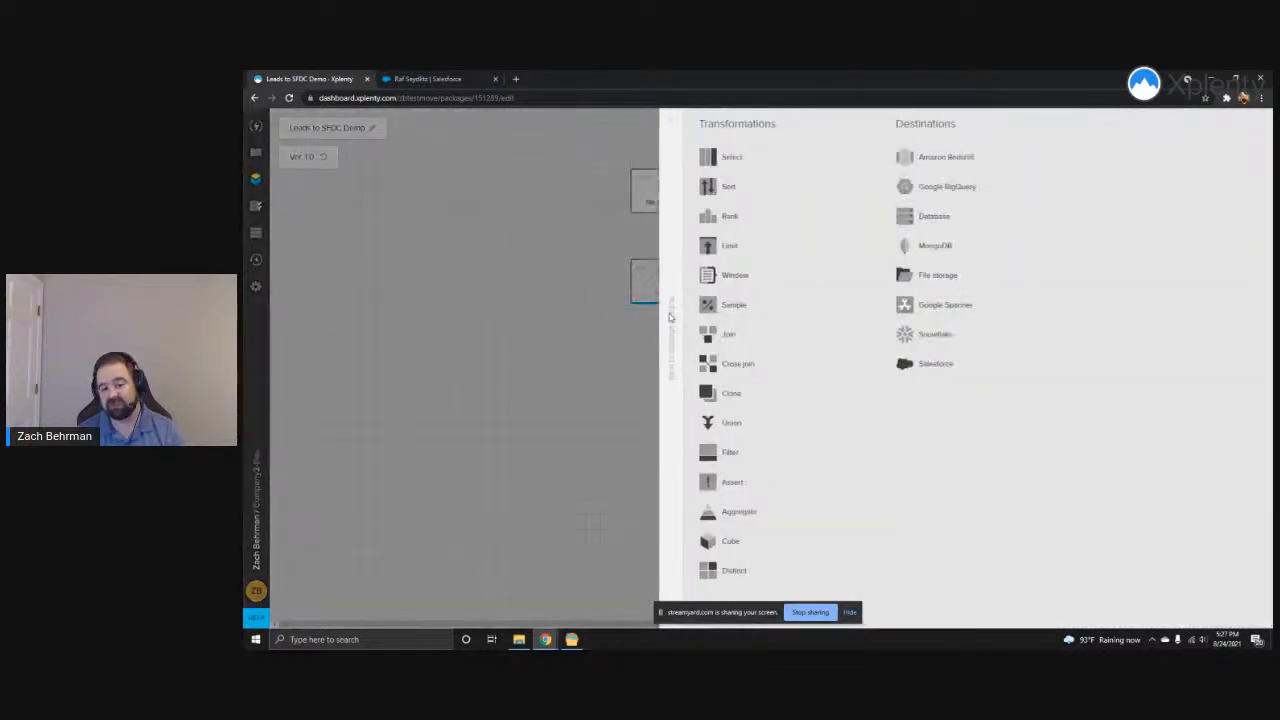
left_click(918, 366)
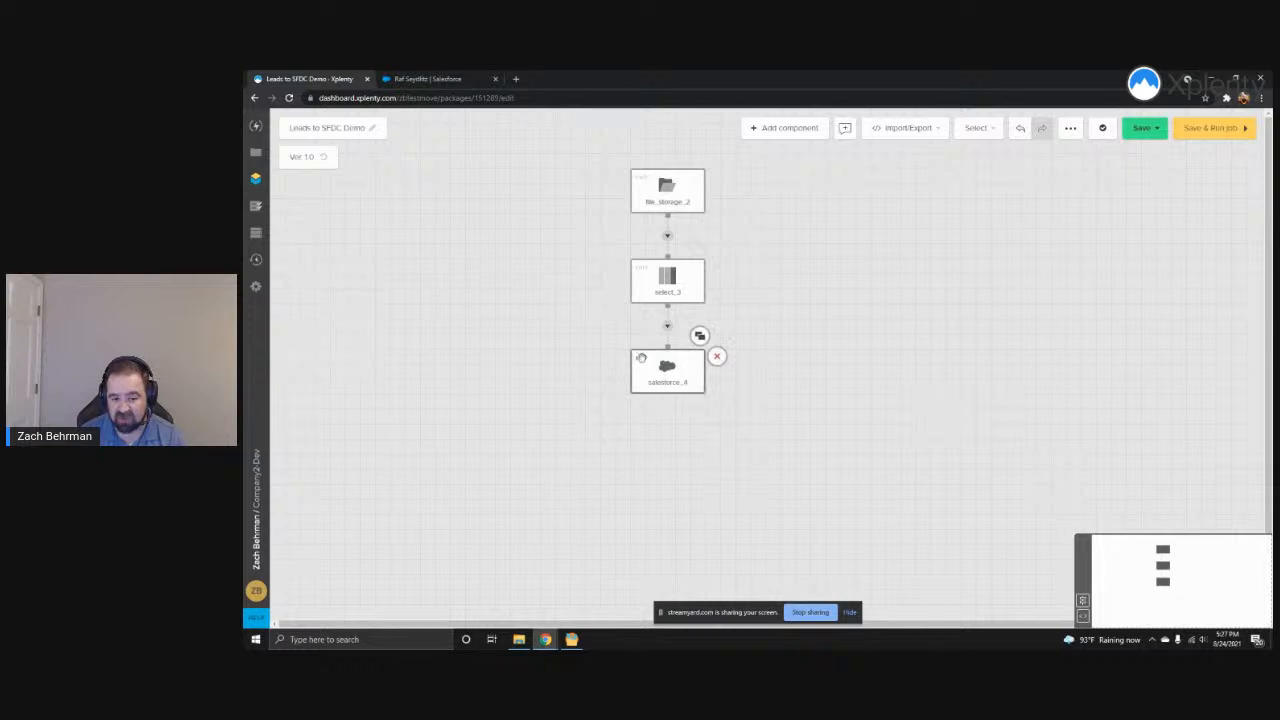
left_click(640, 363)
left_click(900, 212)
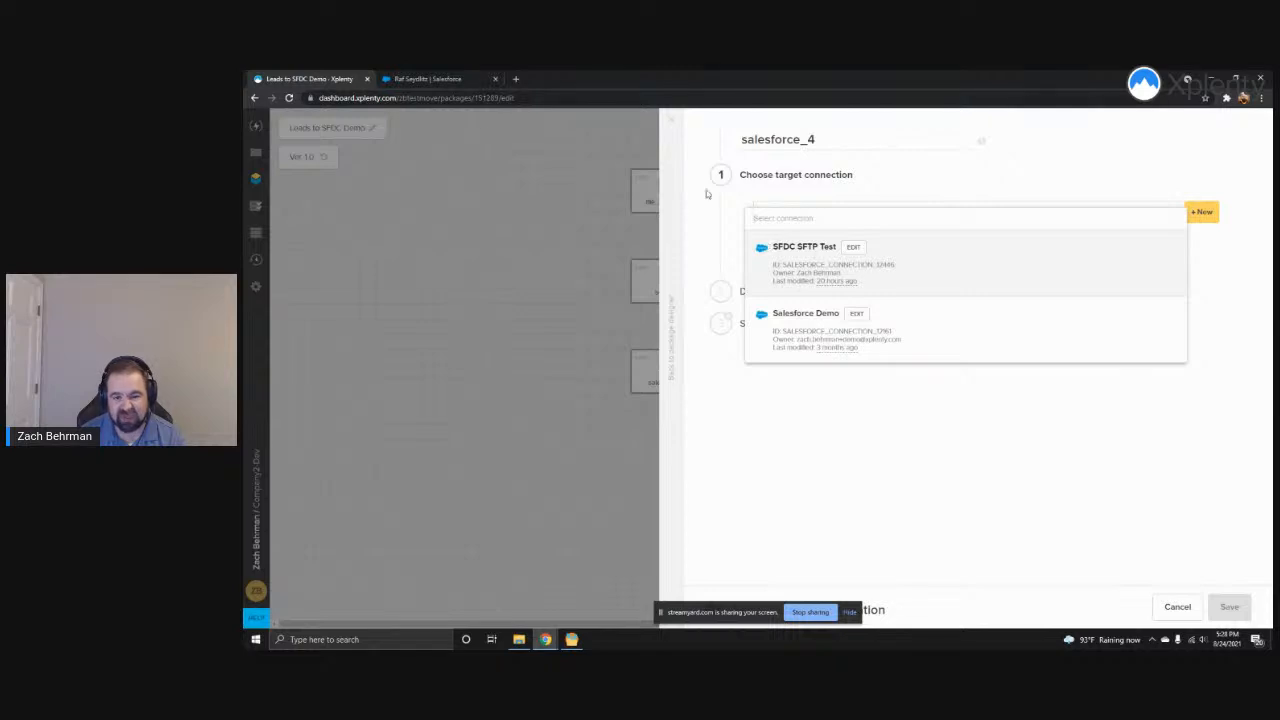
left_click(801, 261)
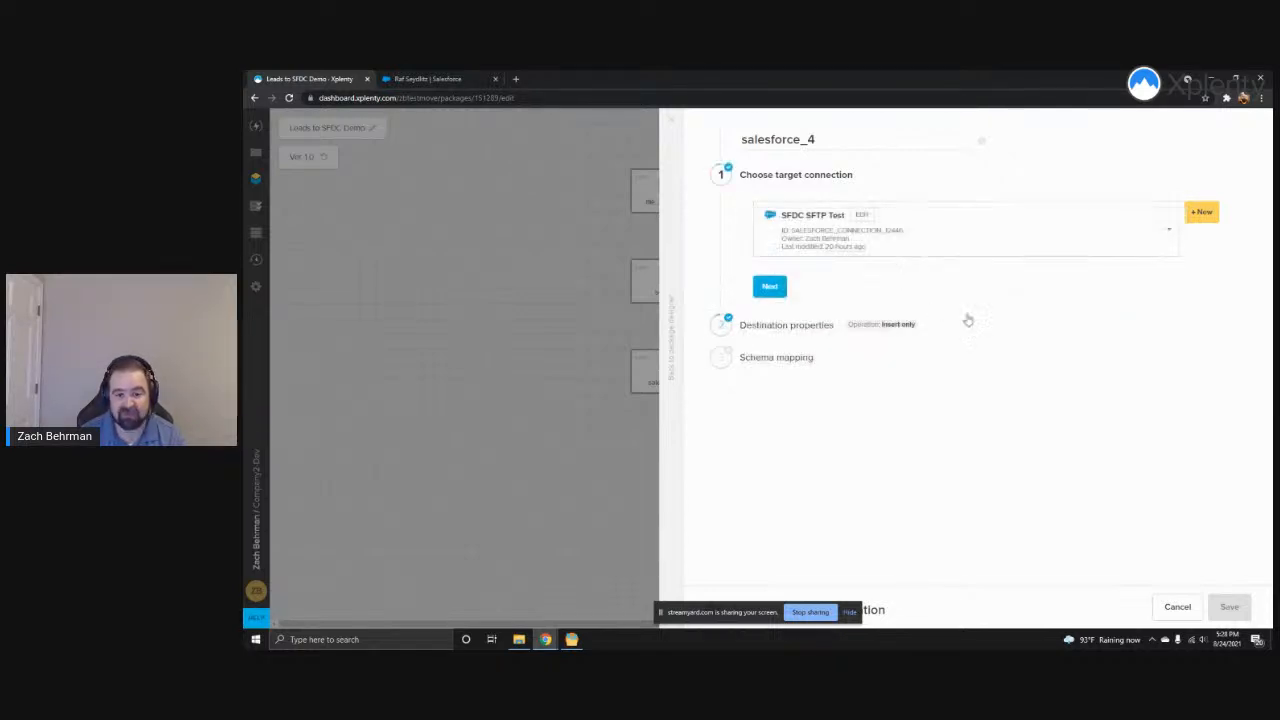
left_click(769, 288)
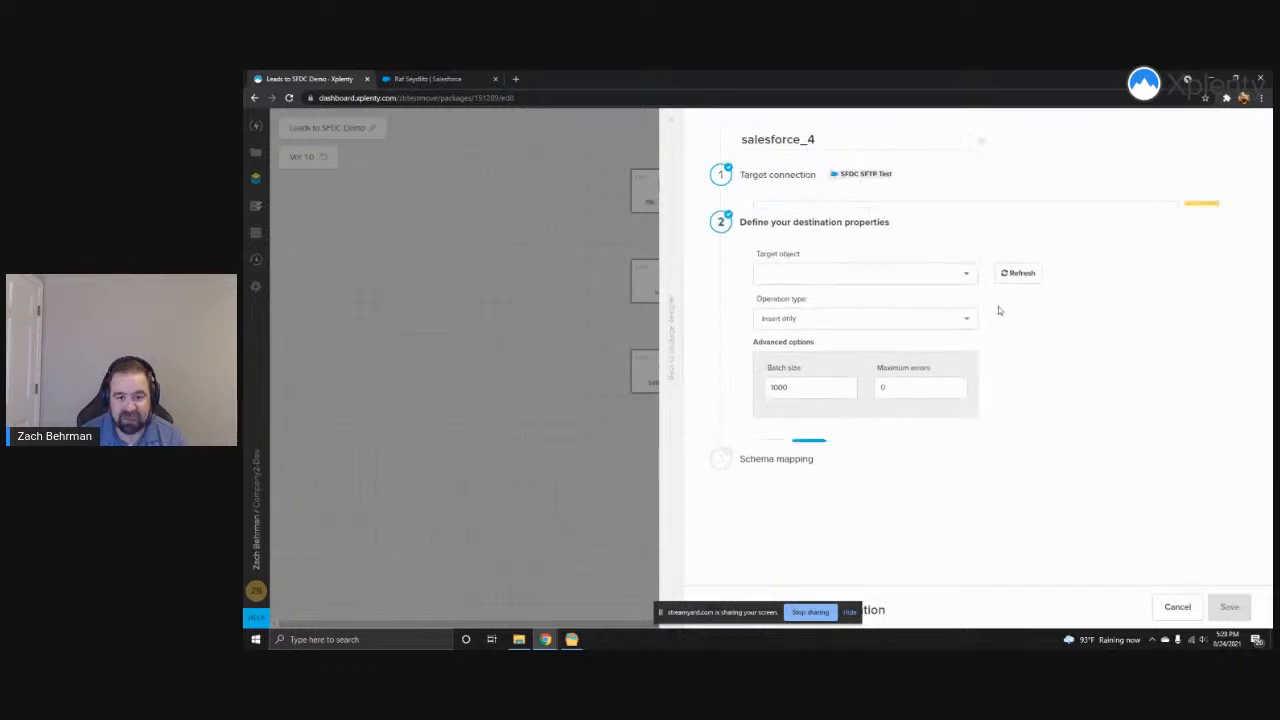
- Set the destination's target object to Lead, keep the Insert only operation type and continue to the schema mapping
left_click(839, 266)
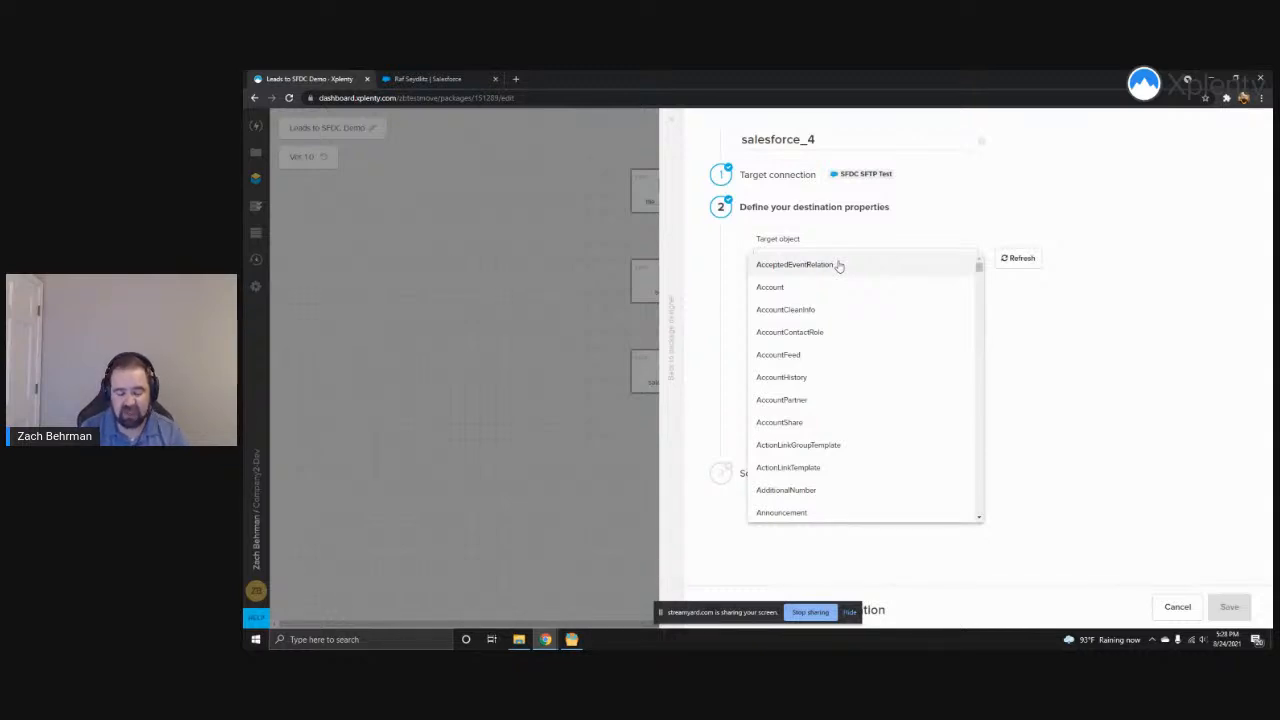
key("l")
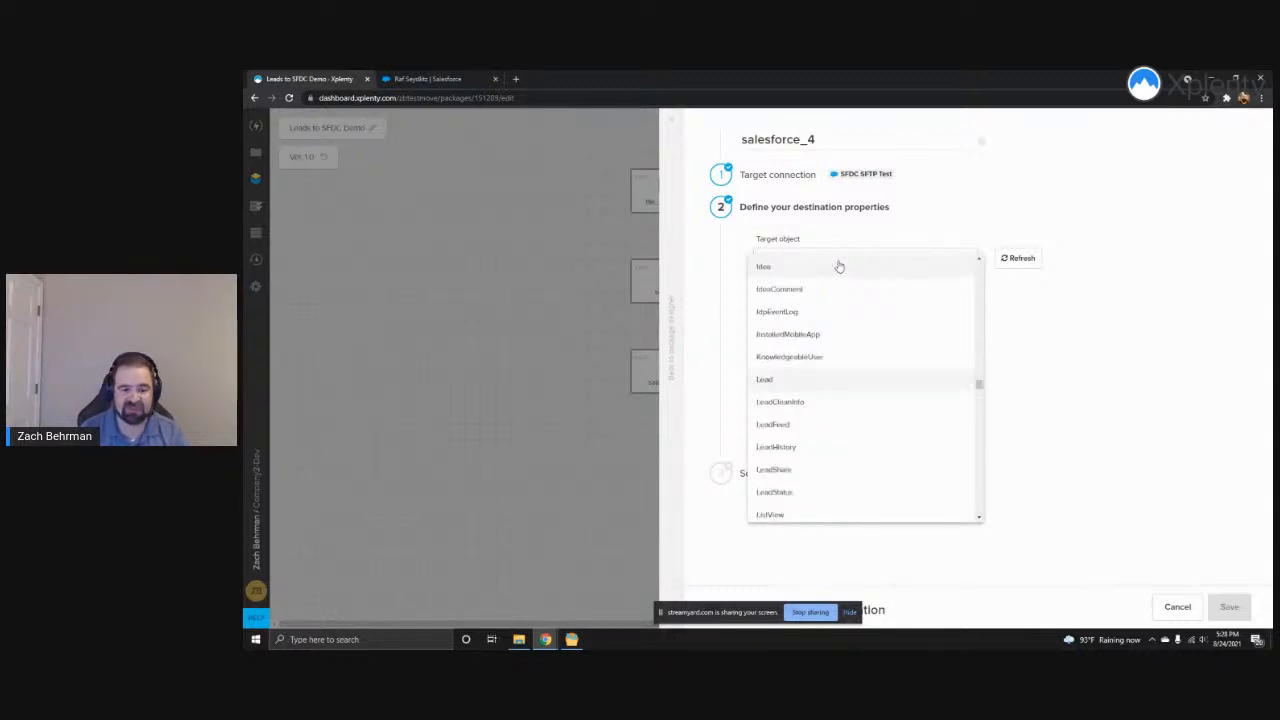
left_click(772, 381)
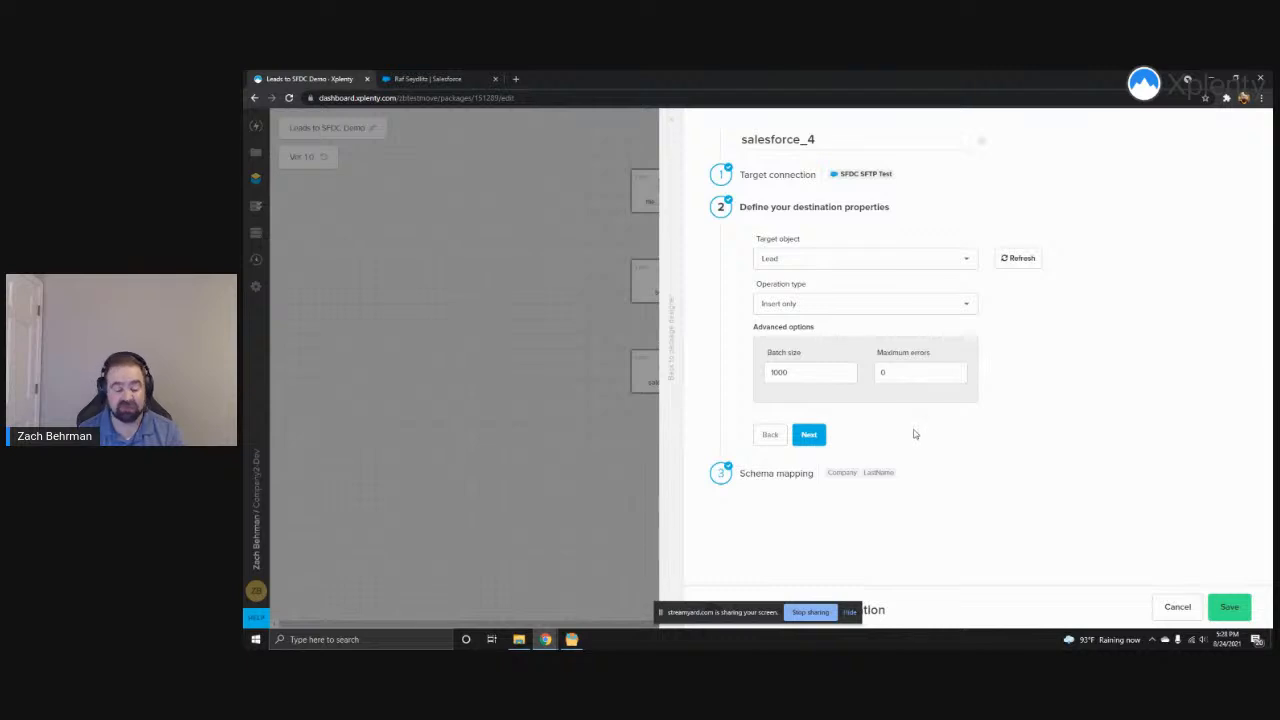
left_click(969, 310)
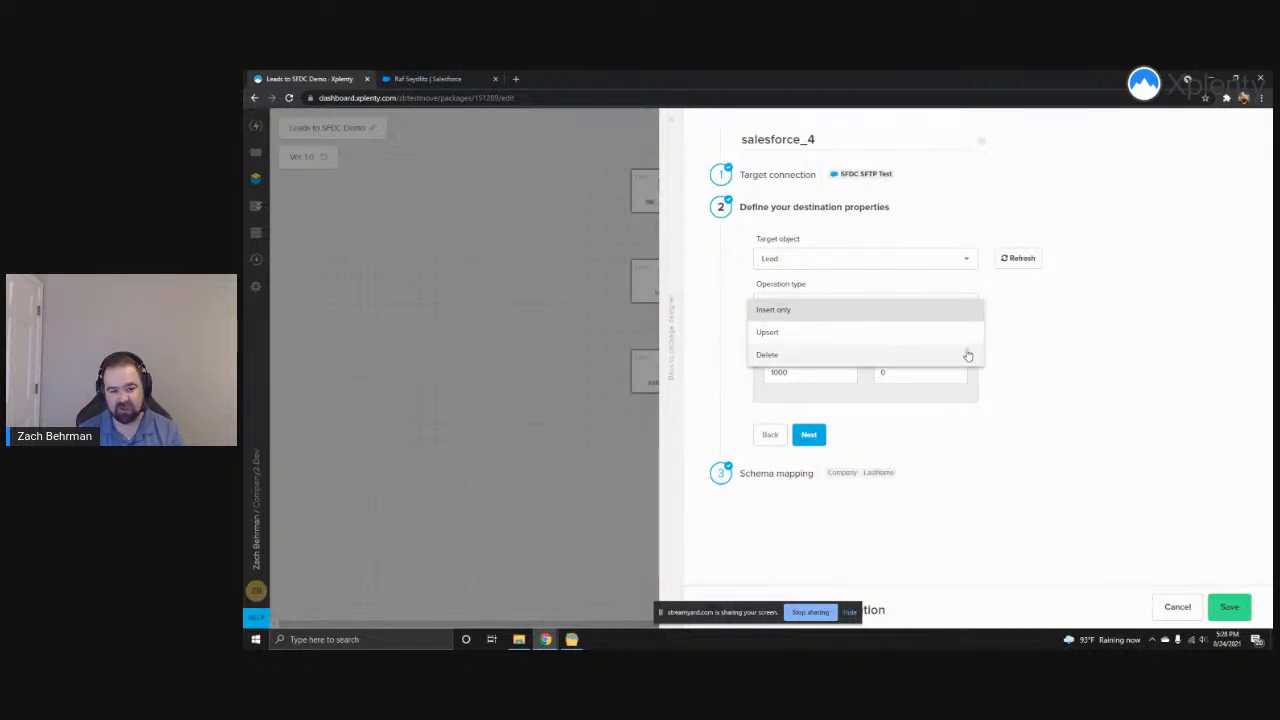
left_click(1029, 333)
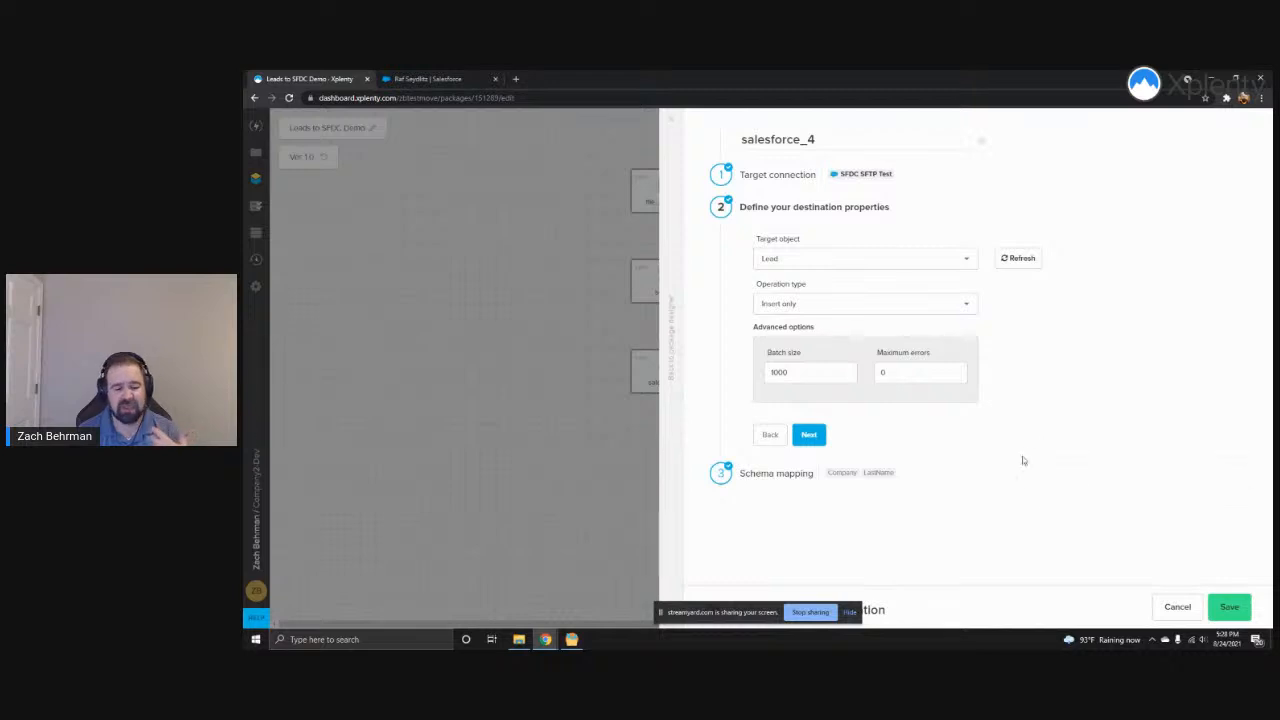
left_click(809, 435)
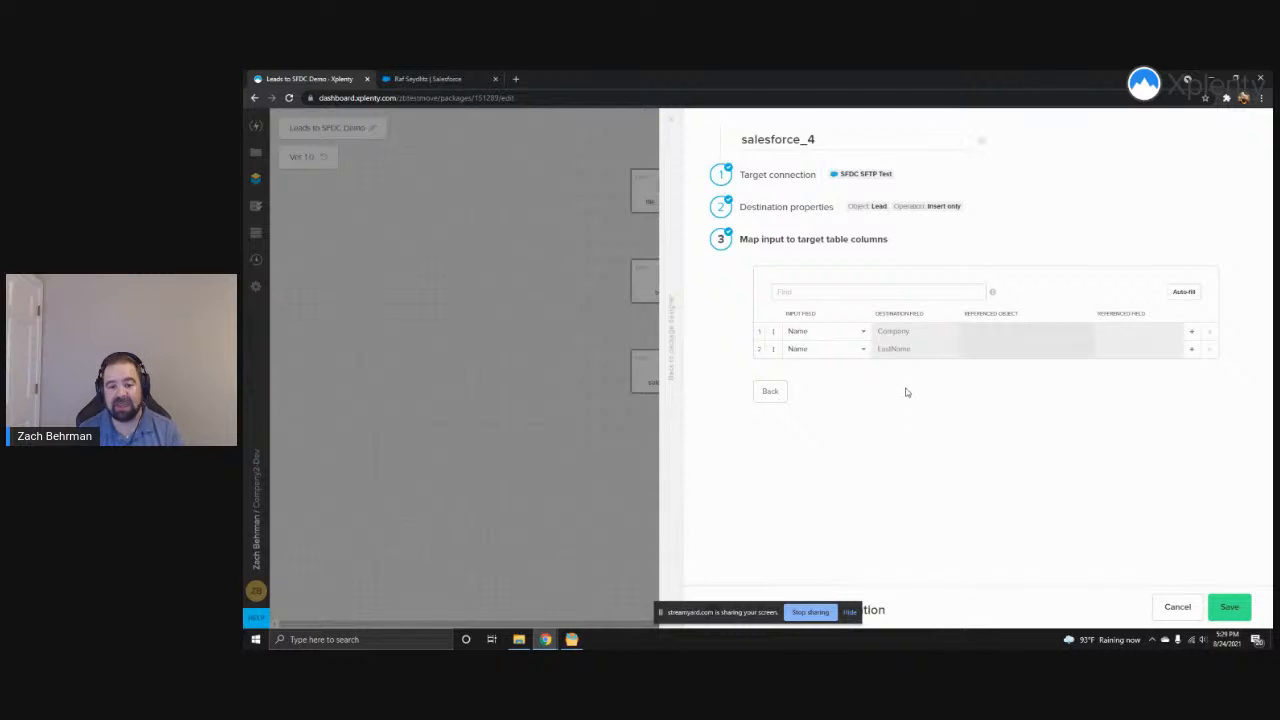
- Examine the input fields available for the required LastName mapping and cancel the Salesforce destination's configuration
left_click(856, 348)
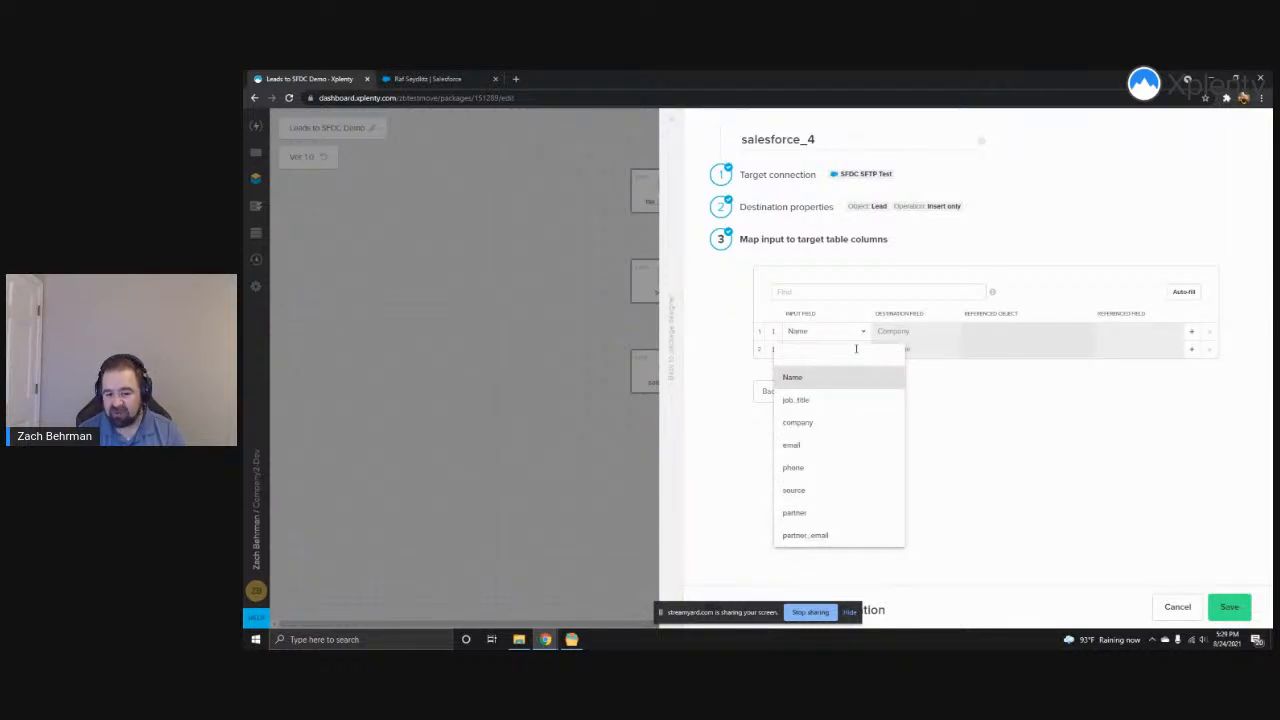
left_click(923, 354)
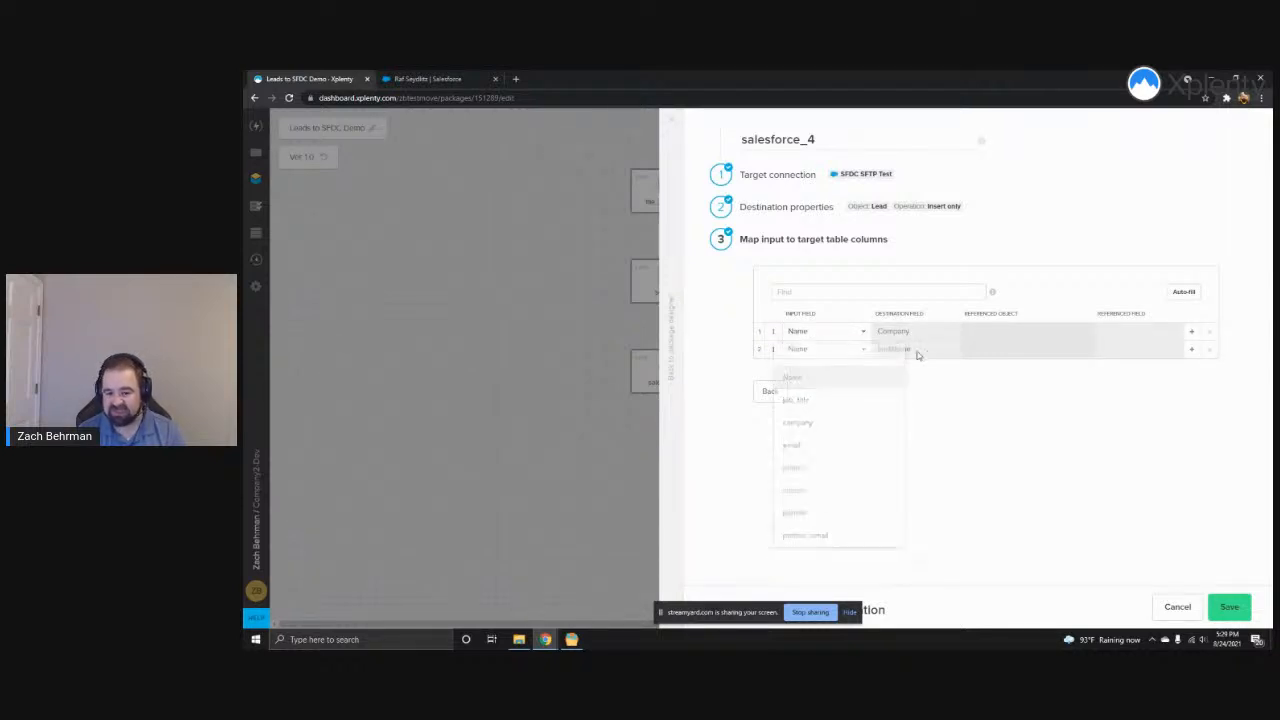
left_click(821, 350)
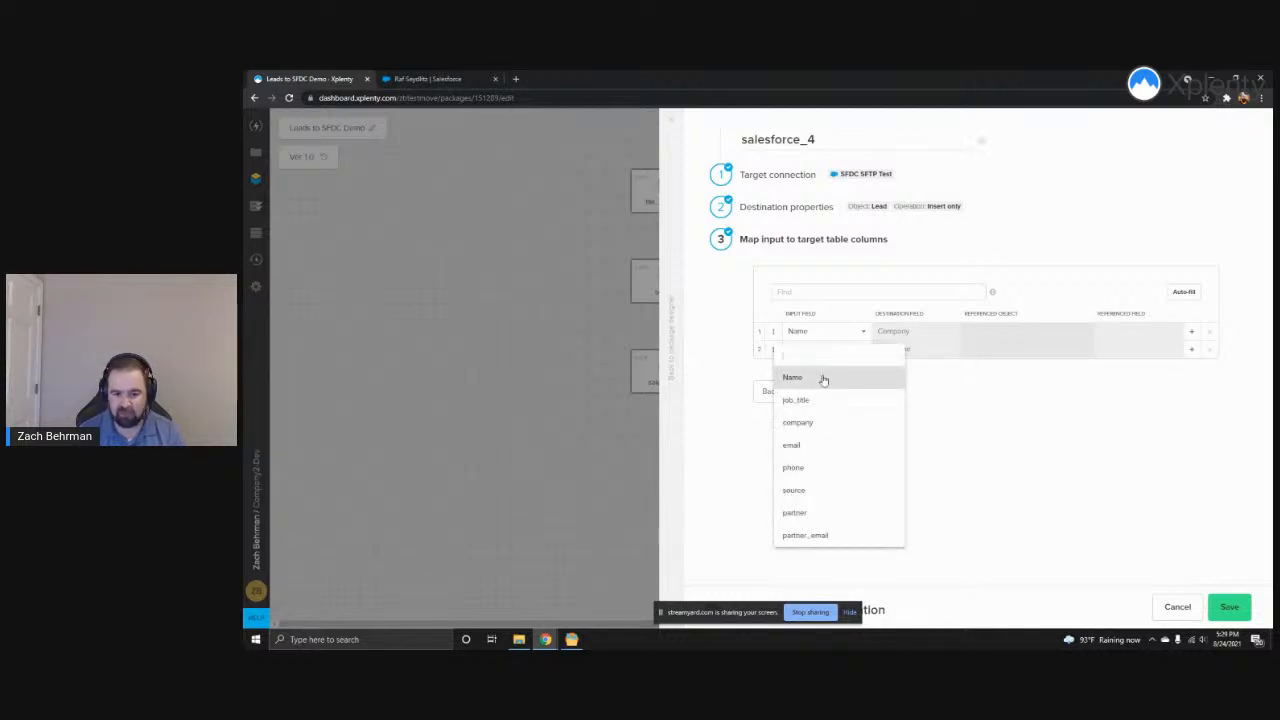
left_click(924, 375)
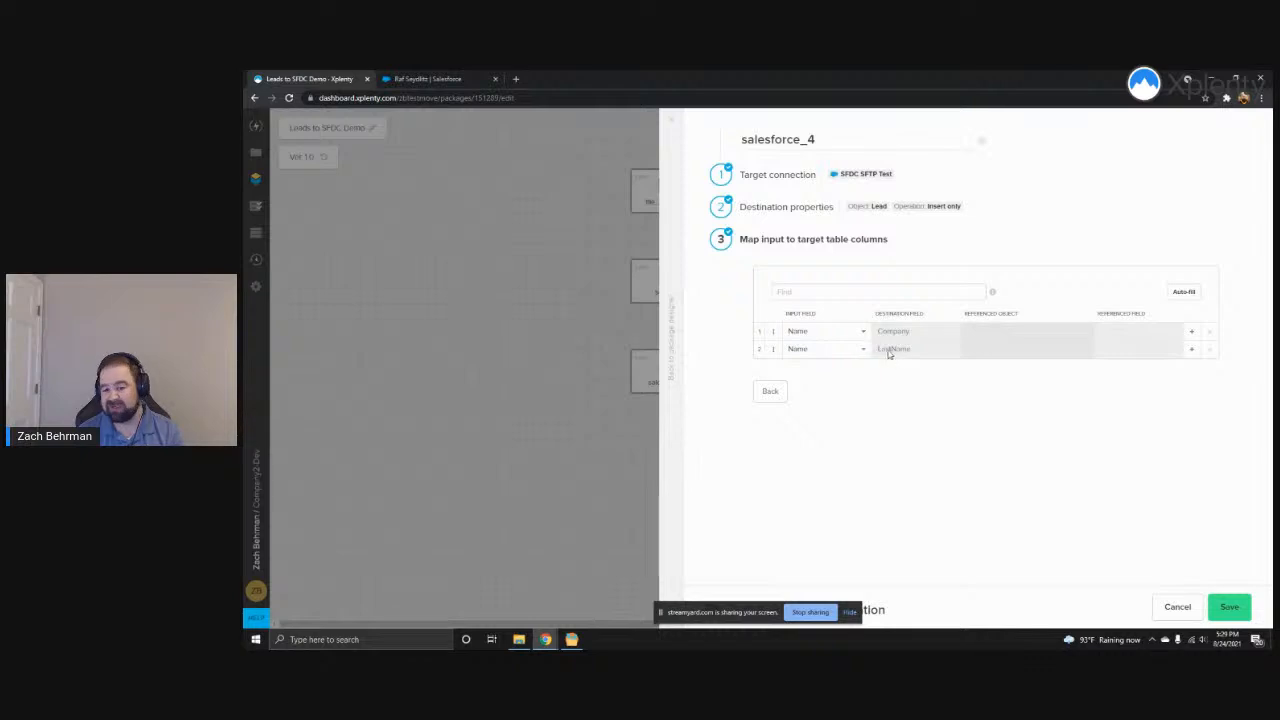
left_click(1176, 607)
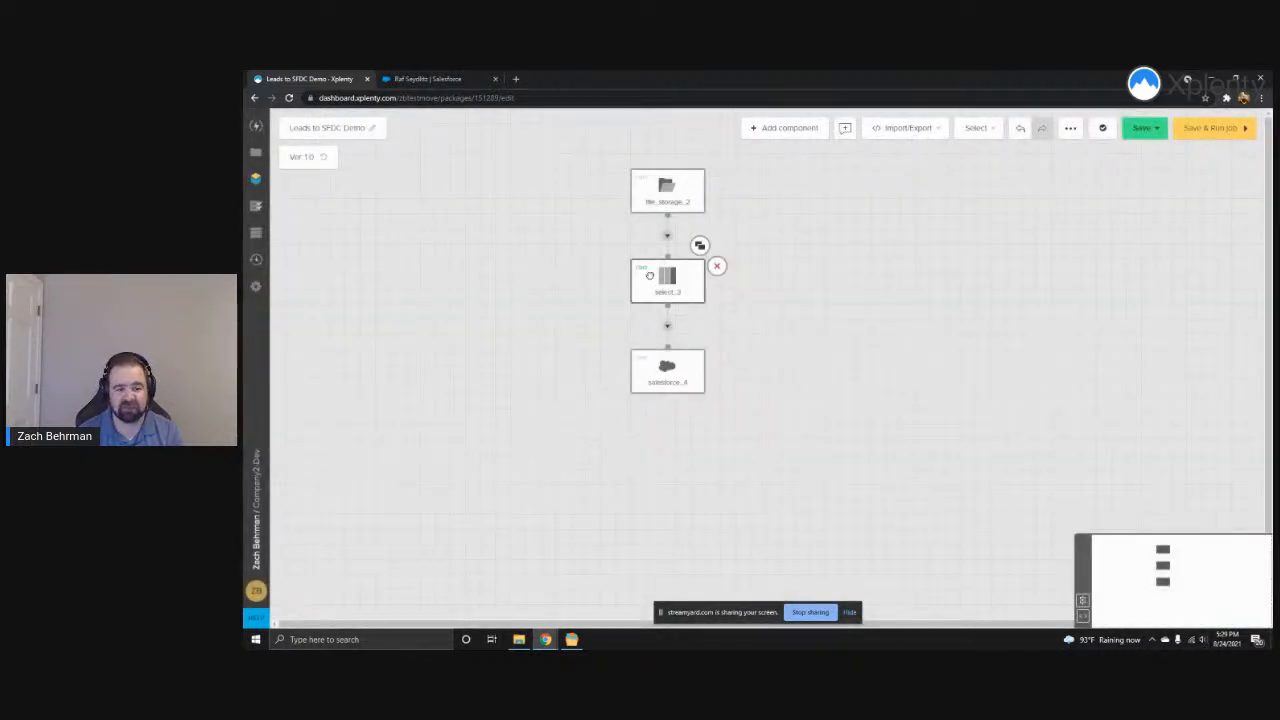
- Add two empty fields to the Select transformation and reorder the rows so both sit directly below Name
left_click(649, 276)
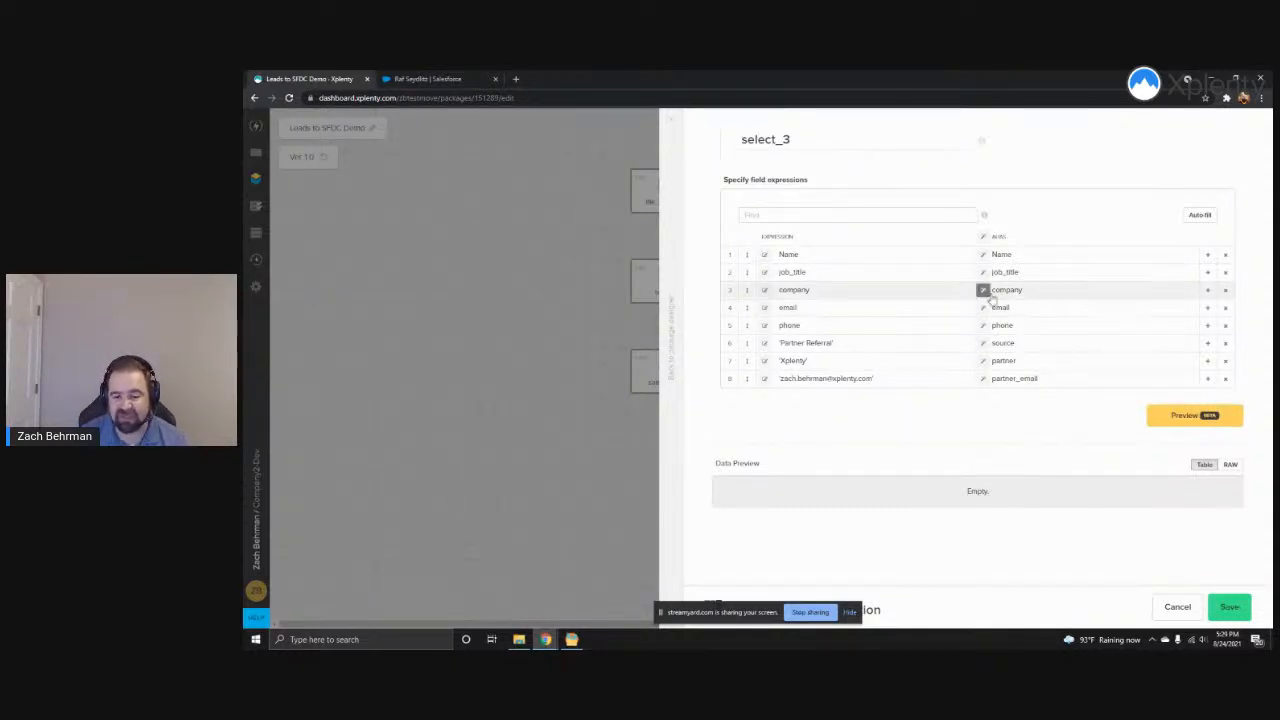
left_click(1209, 274)
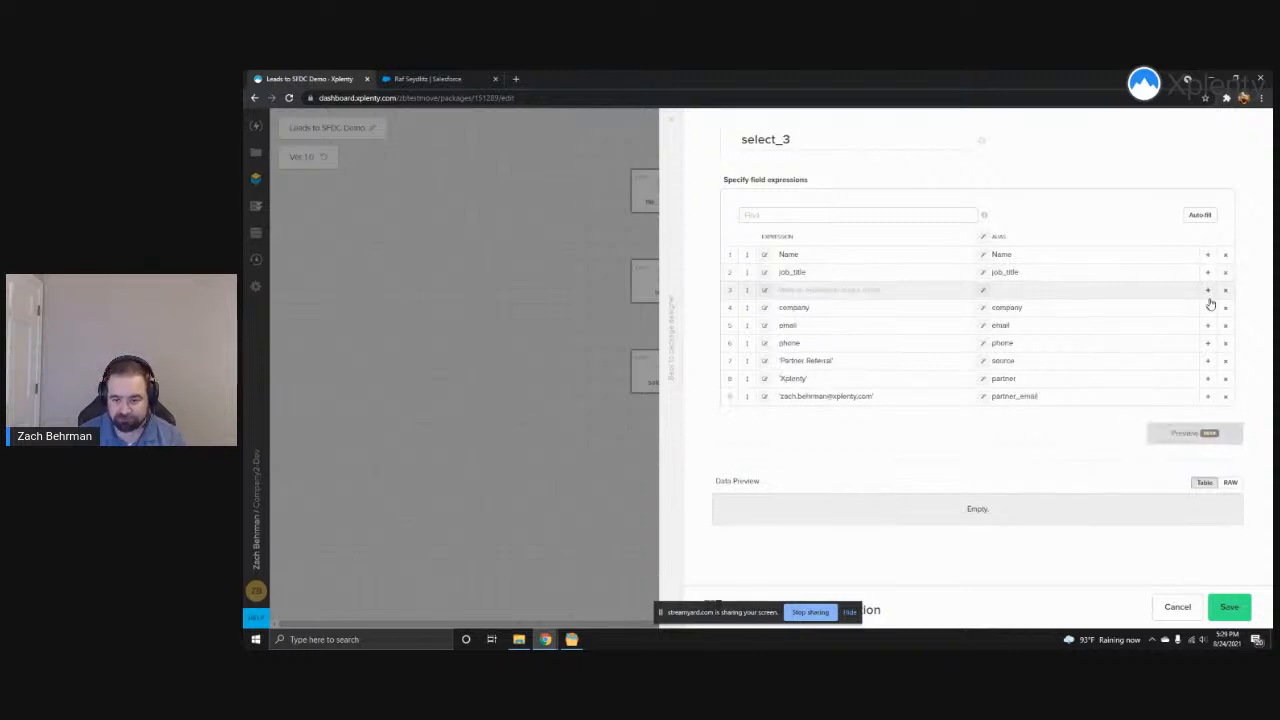
left_click(1209, 307)
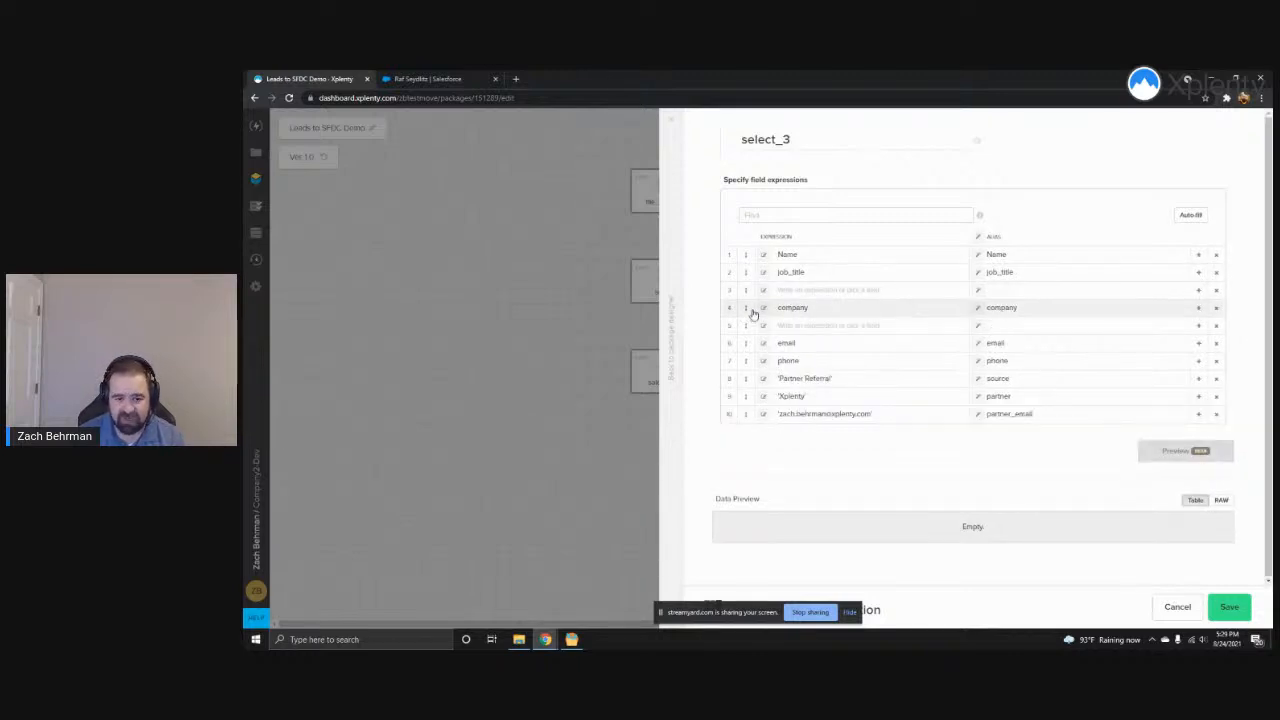
mouse_move(751, 308)
left_mouse_down()
mouse_move(752, 274)
mouse_move(752, 312)
mouse_move(745, 290)
left_mouse_up()
- Give the two empty fields below Name the aliases first_name and last_name
left_click(1006, 271)
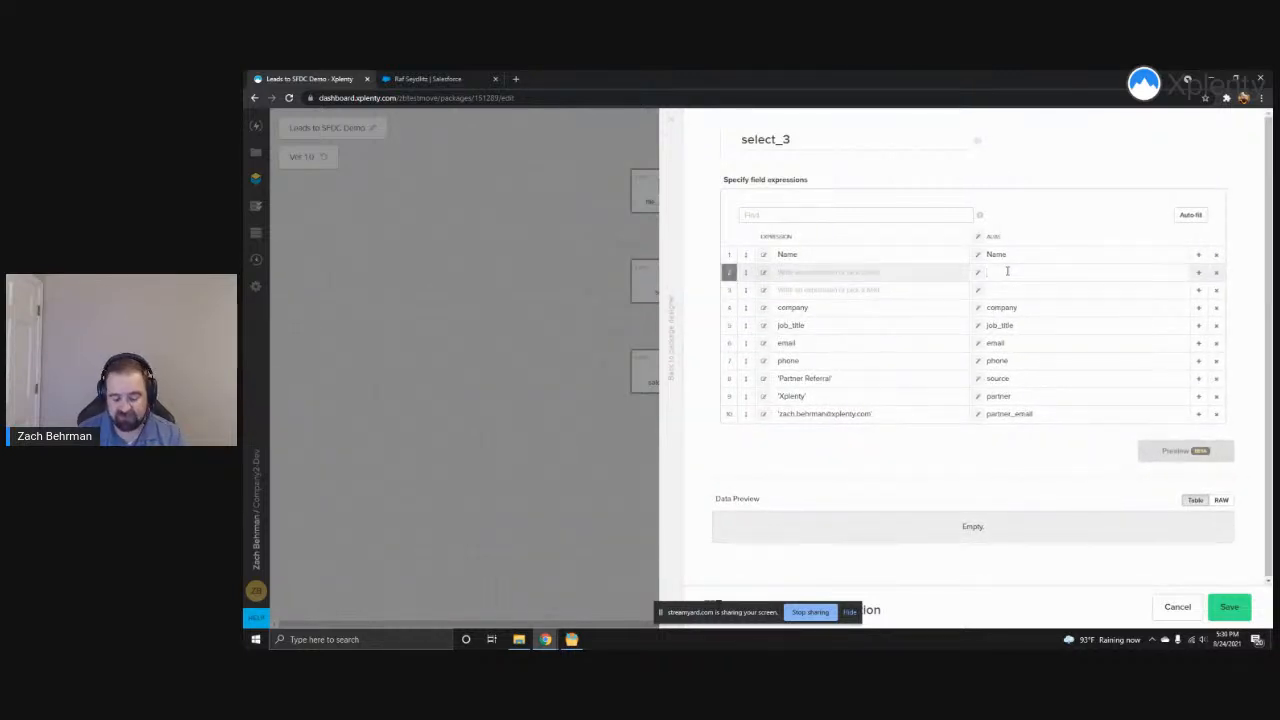
type("first_name")
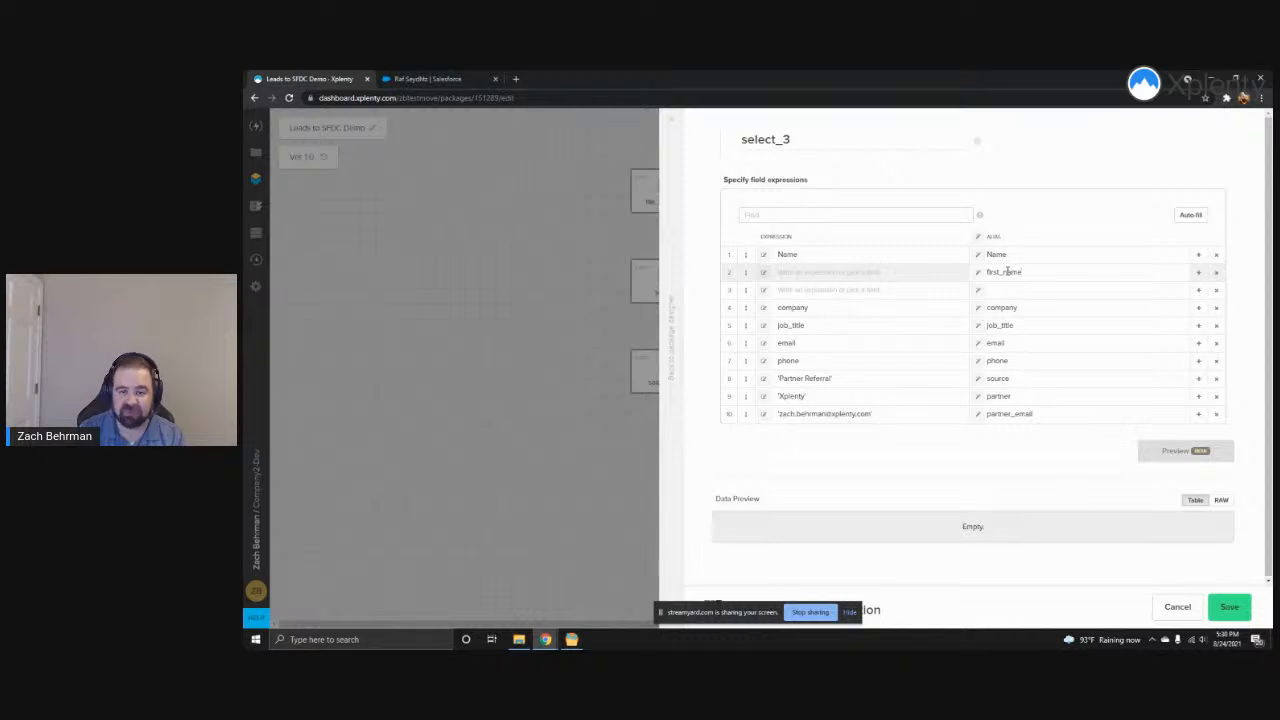
left_click(997, 290)
type("last")
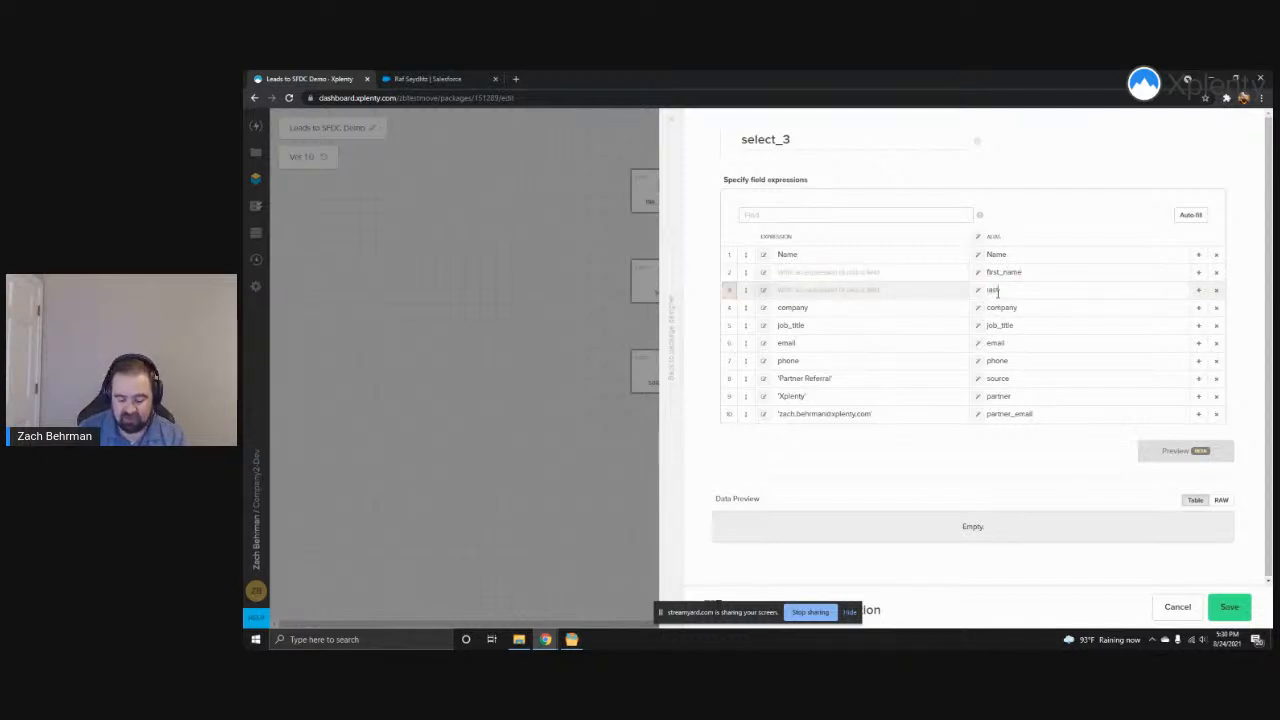
type("_name")
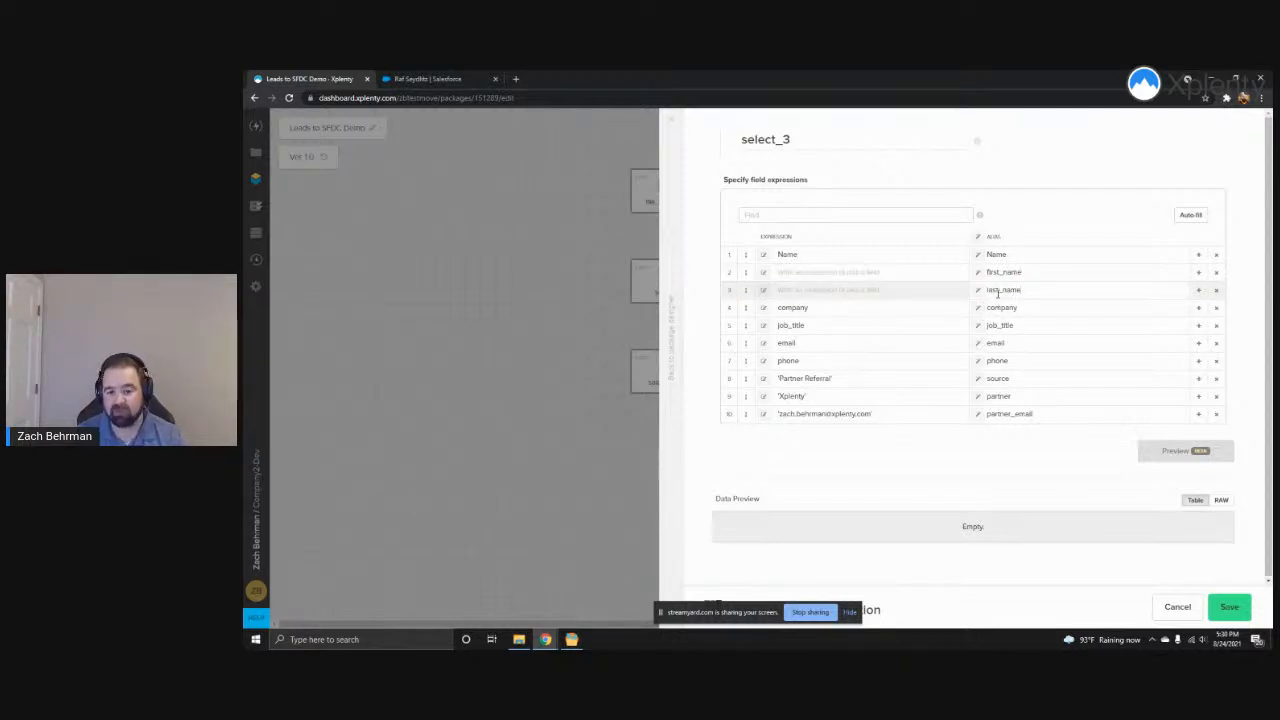
- Open the expression editor for the first_name field and insert the STRSPLIT string function
left_click(846, 273)
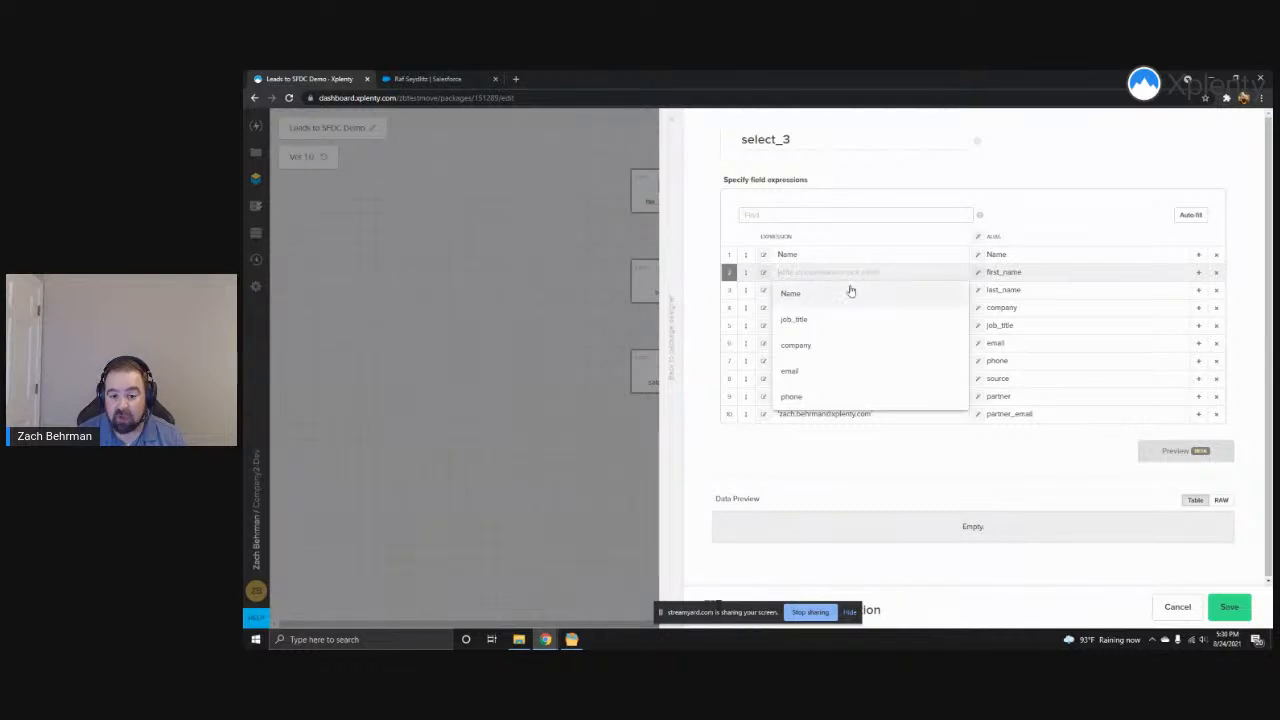
left_click(765, 273)
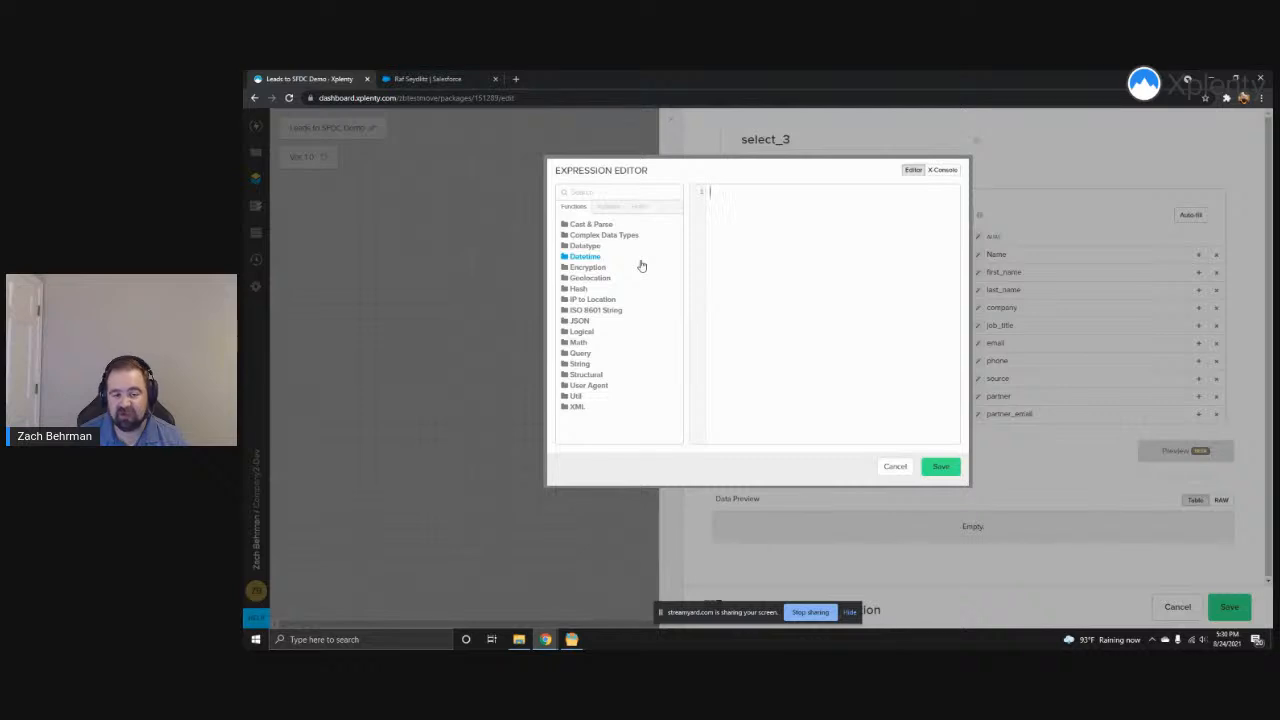
left_click(590, 365)
scroll(655, 321, "down", 1)
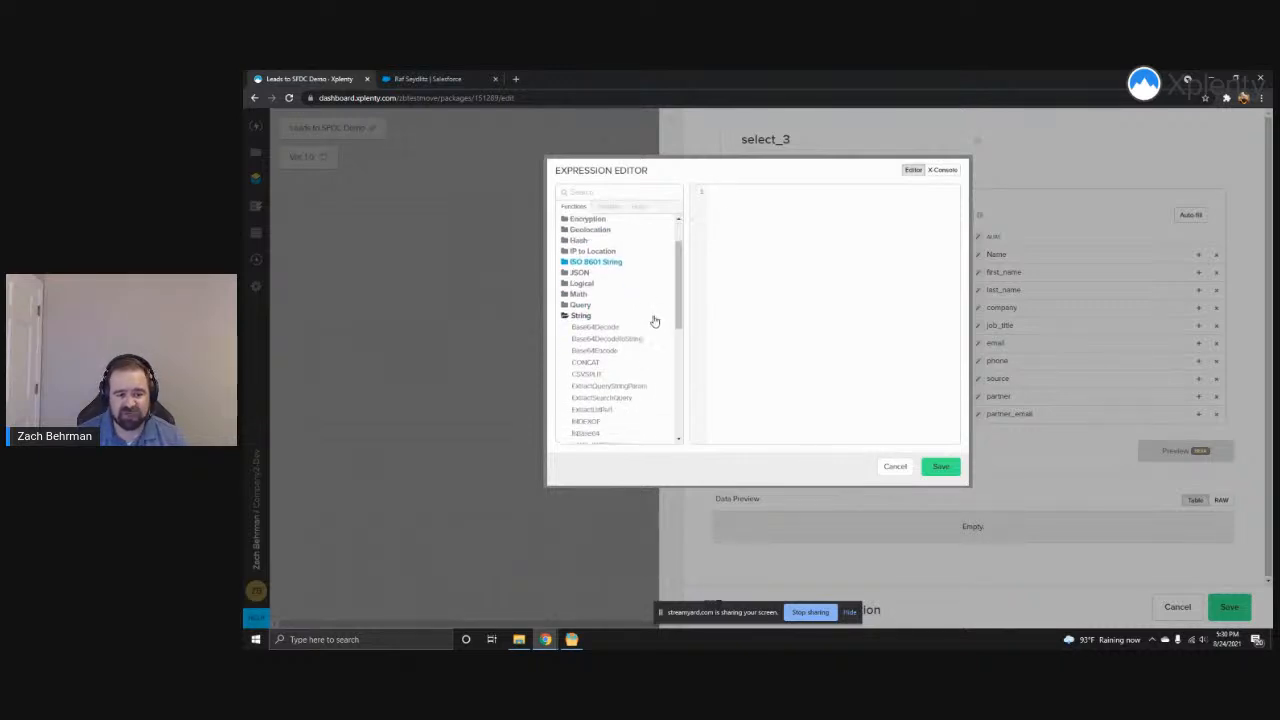
scroll(655, 321, "down", 3)
mouse_move(655, 317)
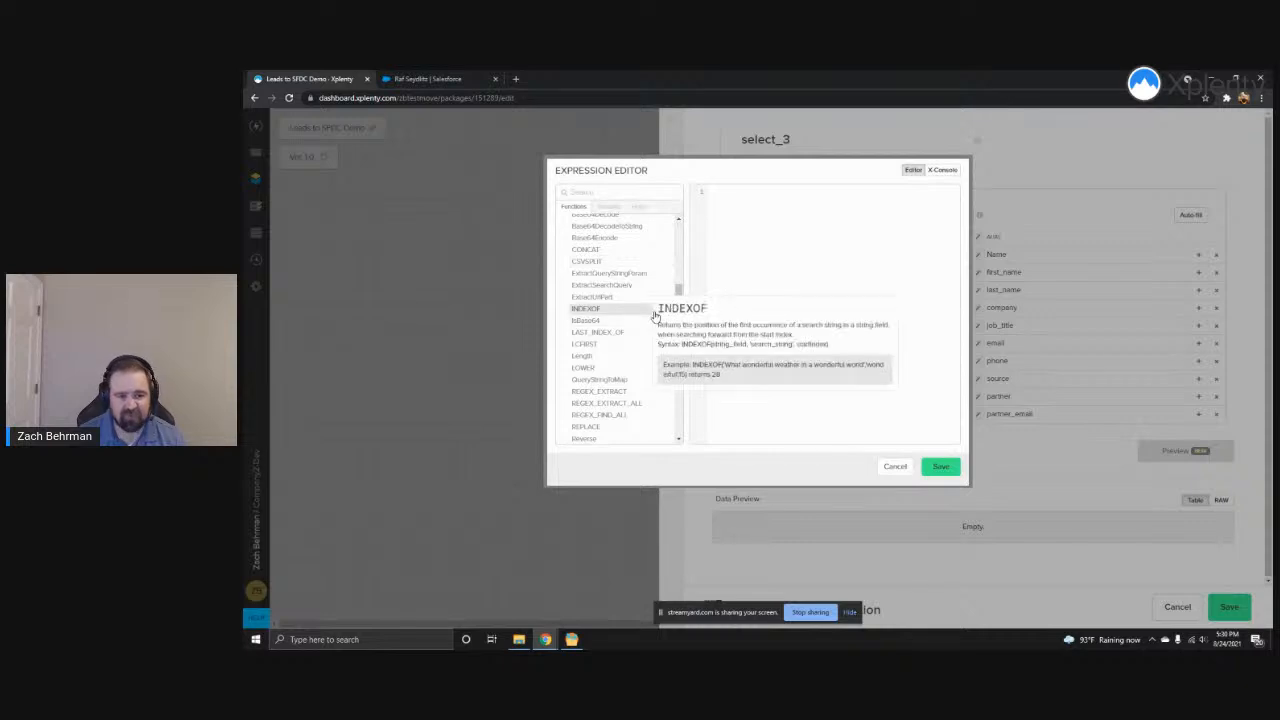
scroll(655, 317, "down", 3)
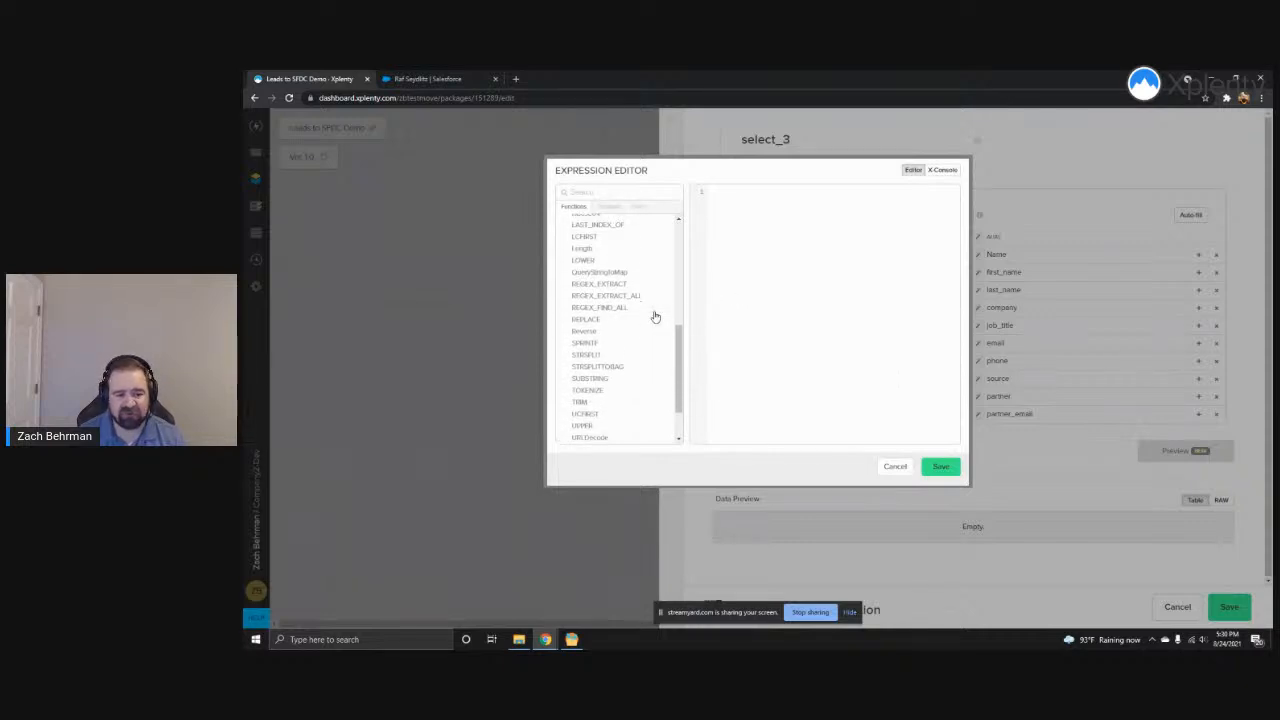
mouse_move(597, 358)
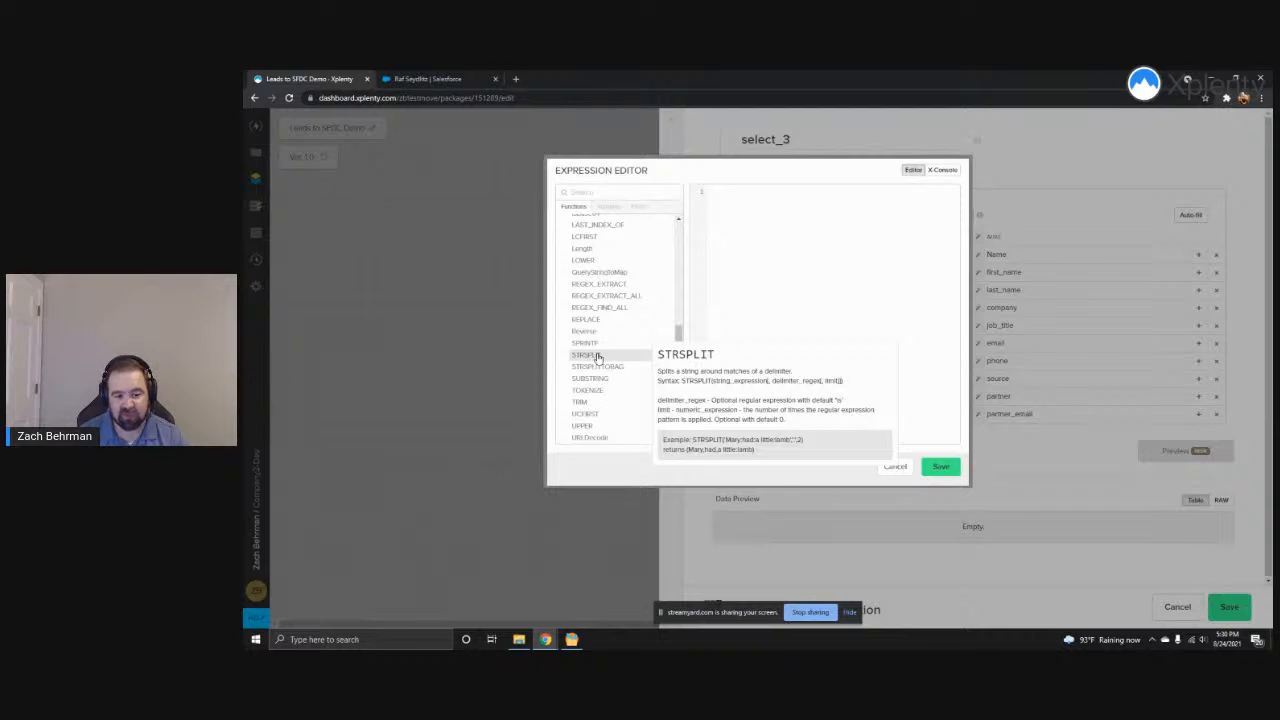
double_click(586, 355)
type("(")
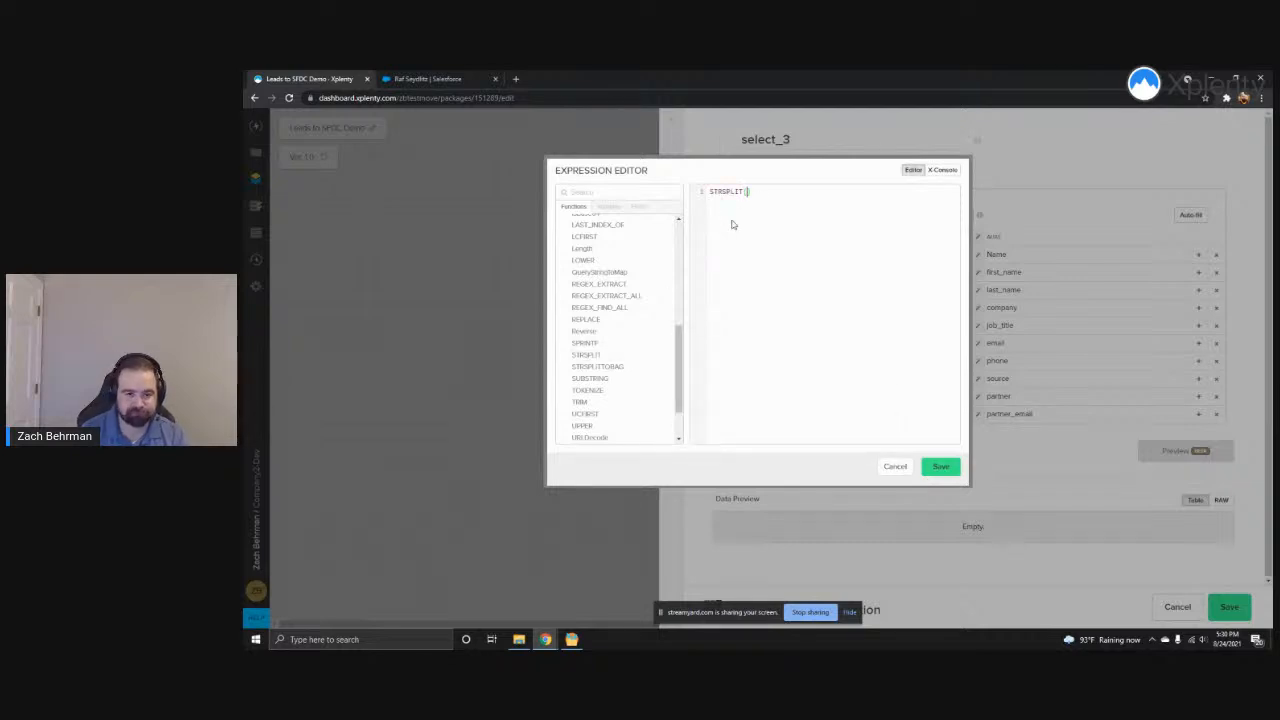
- Complete the first_name expression as STRSPLIT(Name,' ').$0 using the Name schema field, and save it
left_click(637, 207)
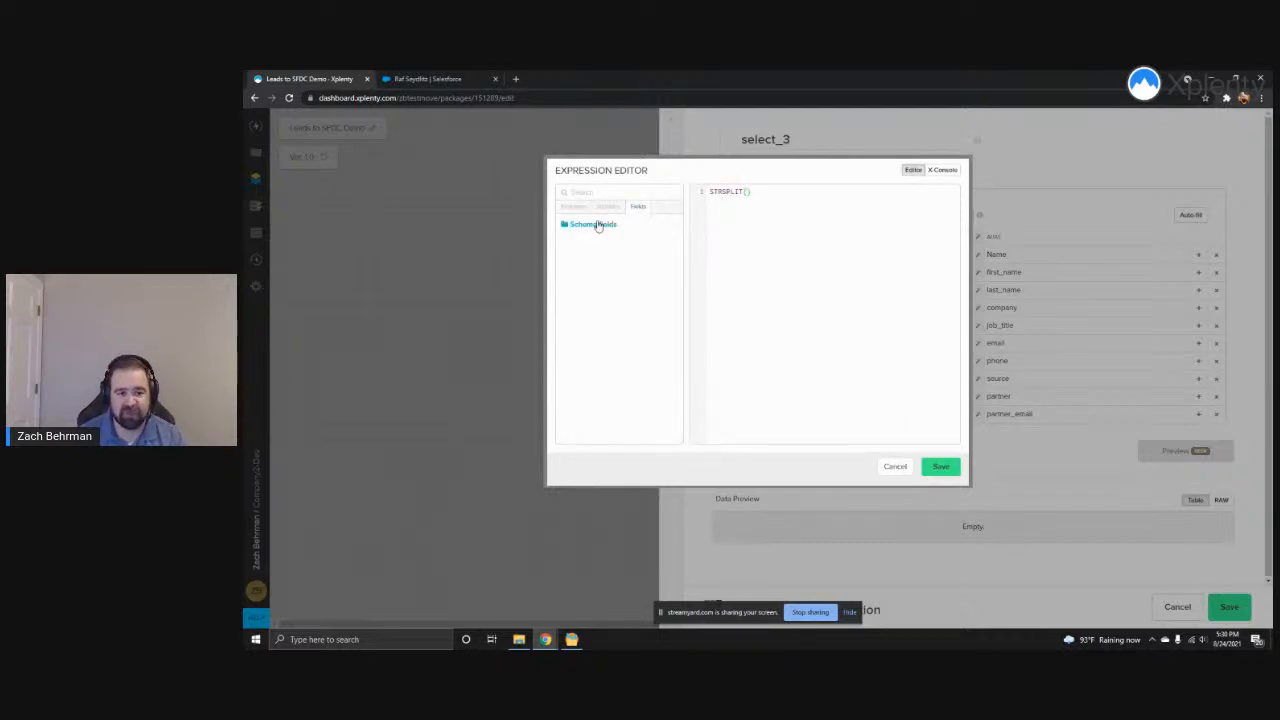
left_click(597, 224)
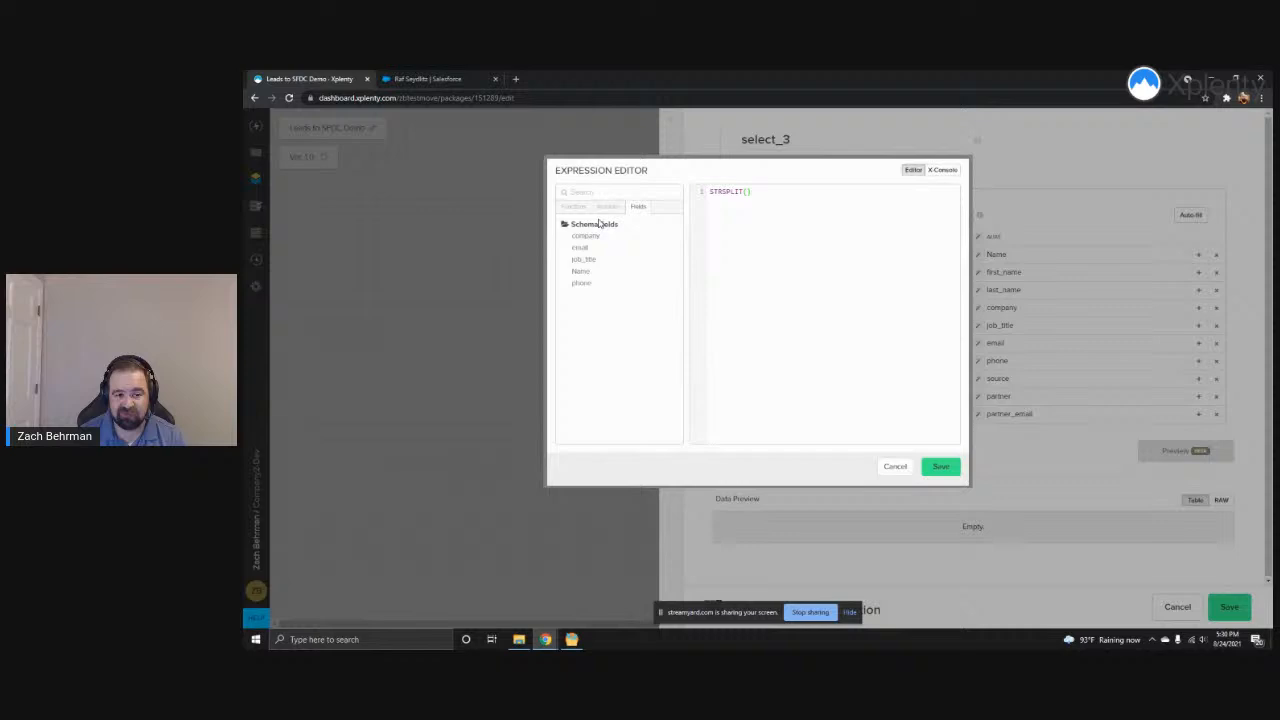
double_click(580, 270)
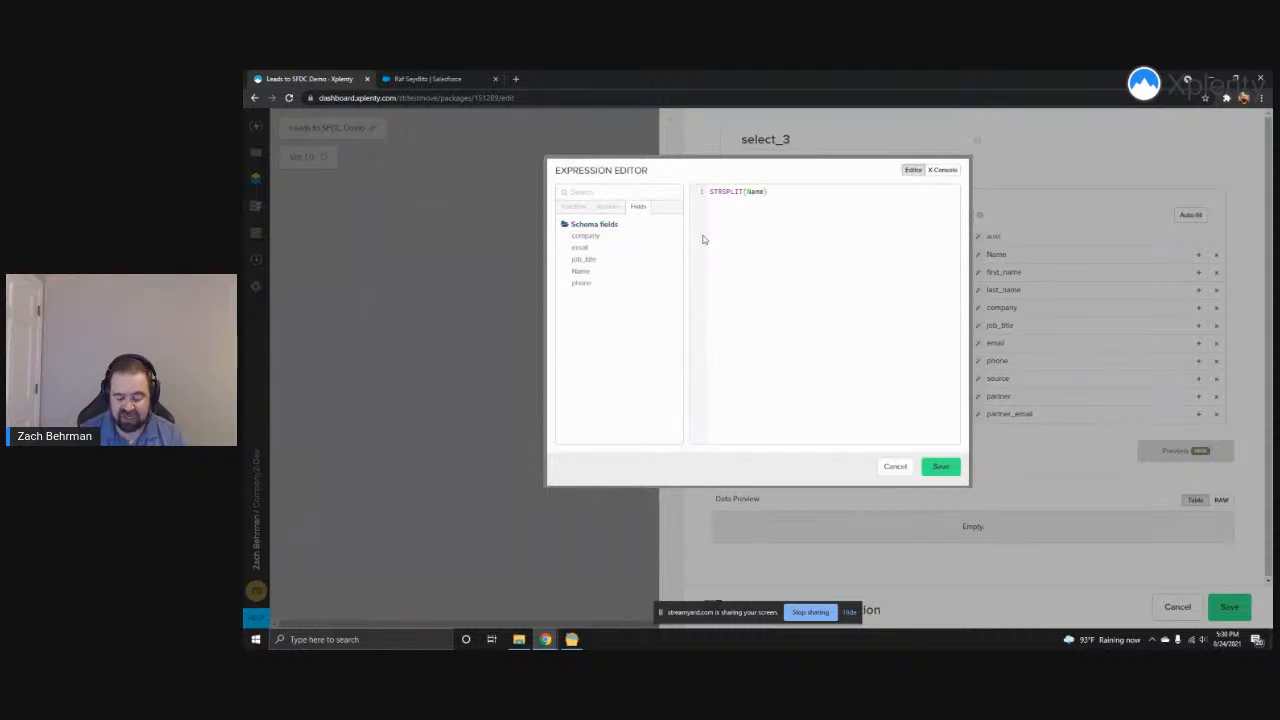
type(", ' '")
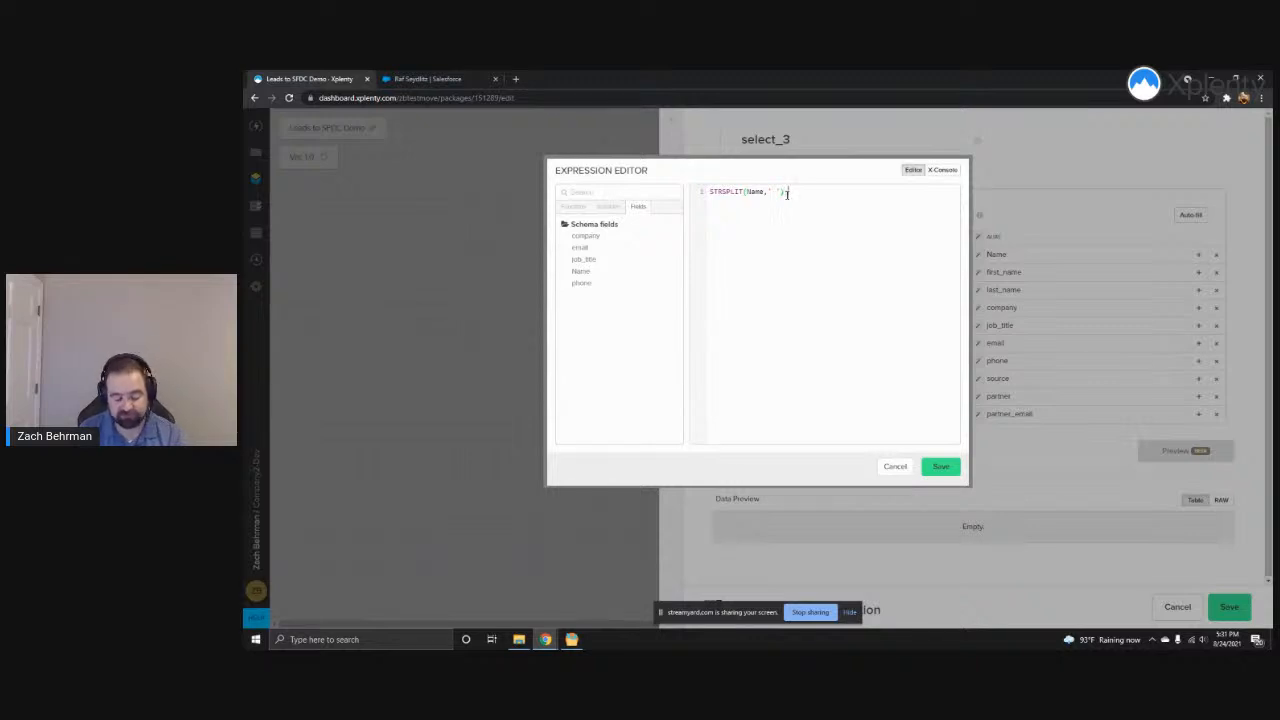
type(".$")
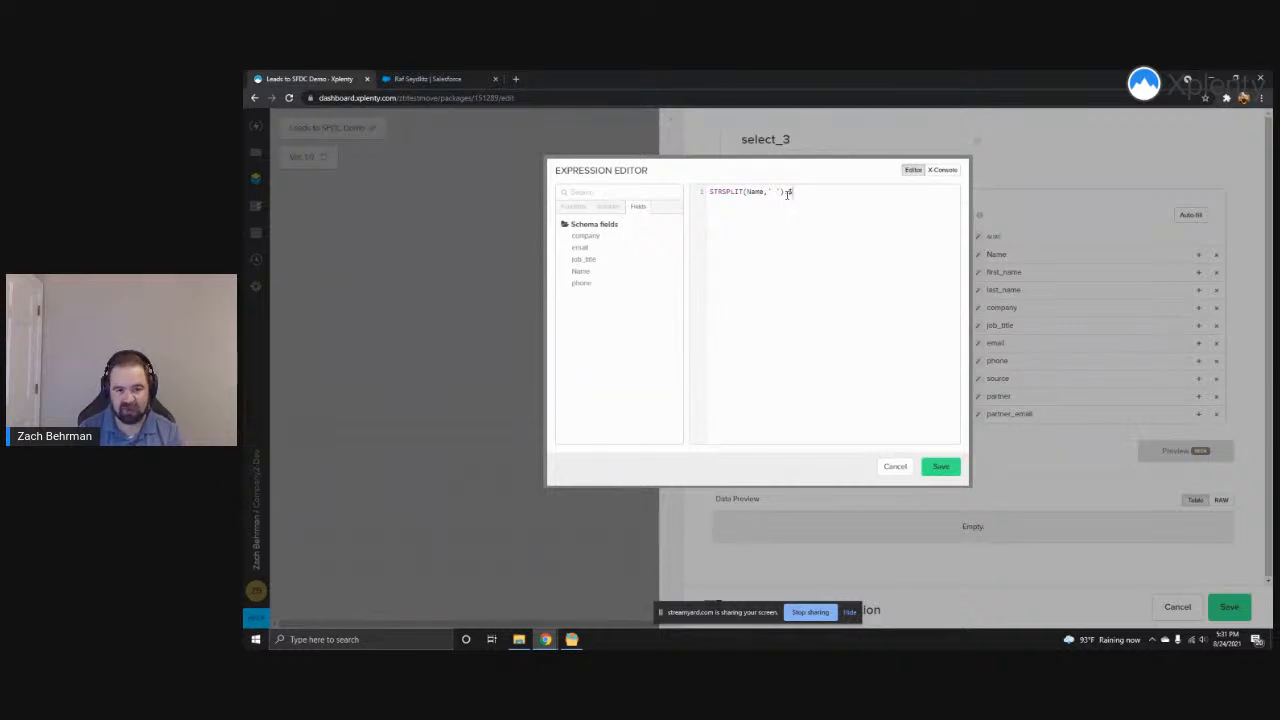
type("0")
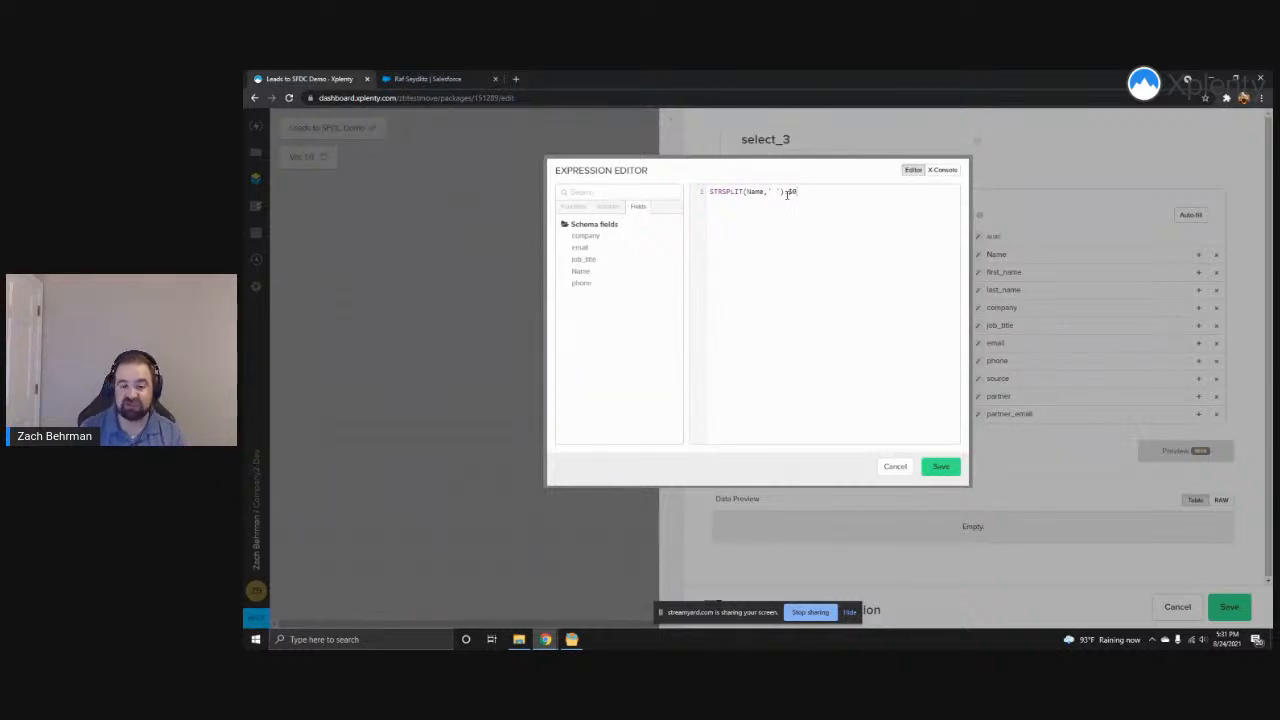
left_click(938, 467)
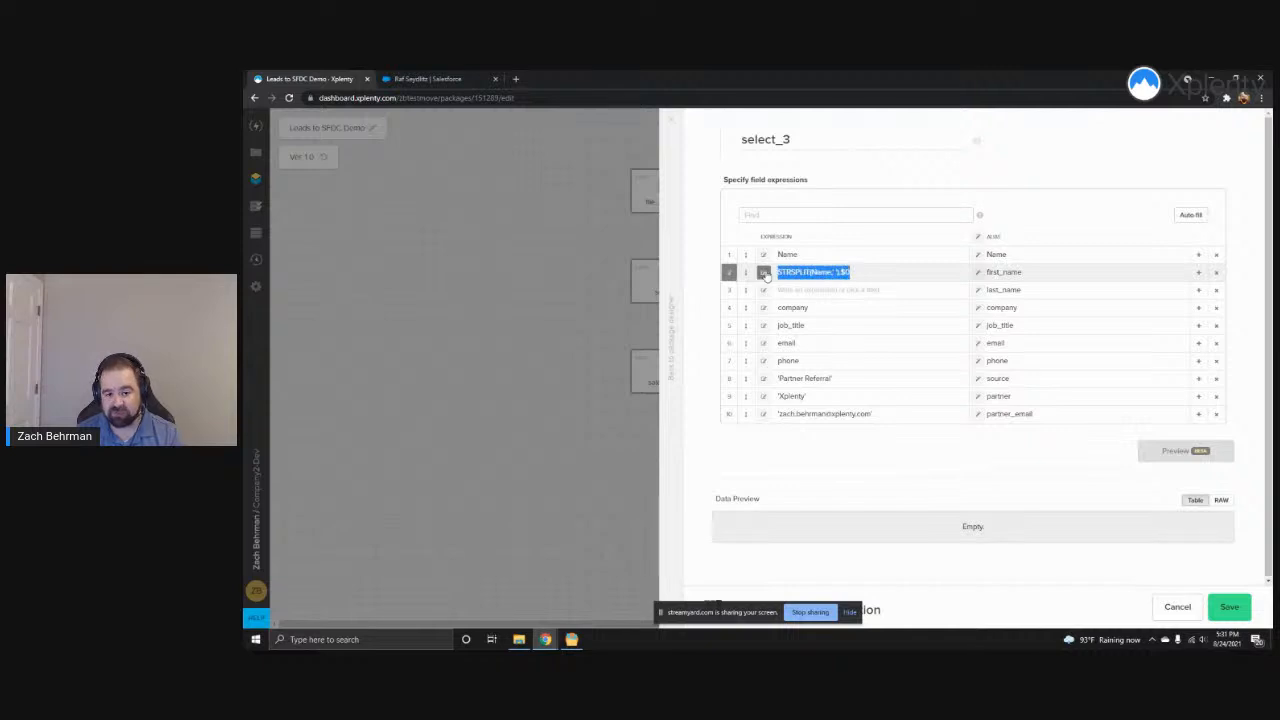
- Set the last_name field's expression to STRSPLIT(Name,' ').$1 by reusing the first_name expression
left_click(818, 290)
type("STRSPLIT(Name,' ').$0")
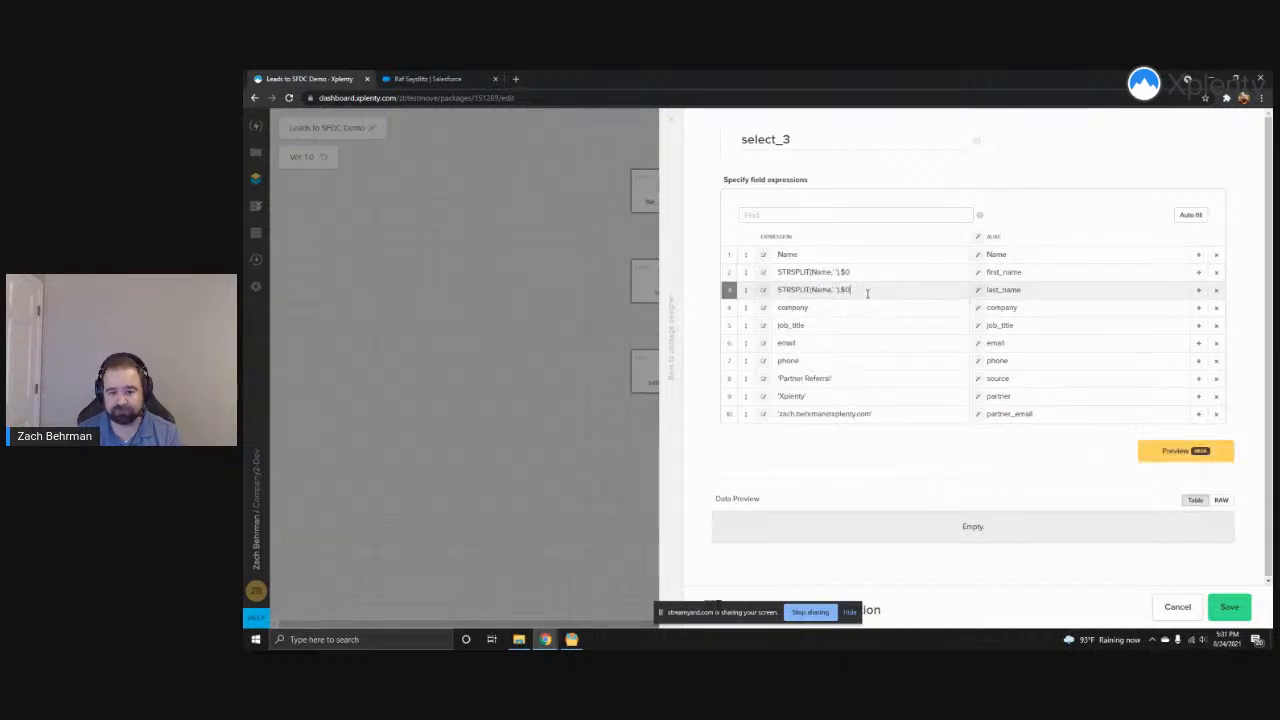
key("BackSpace")
type("1")
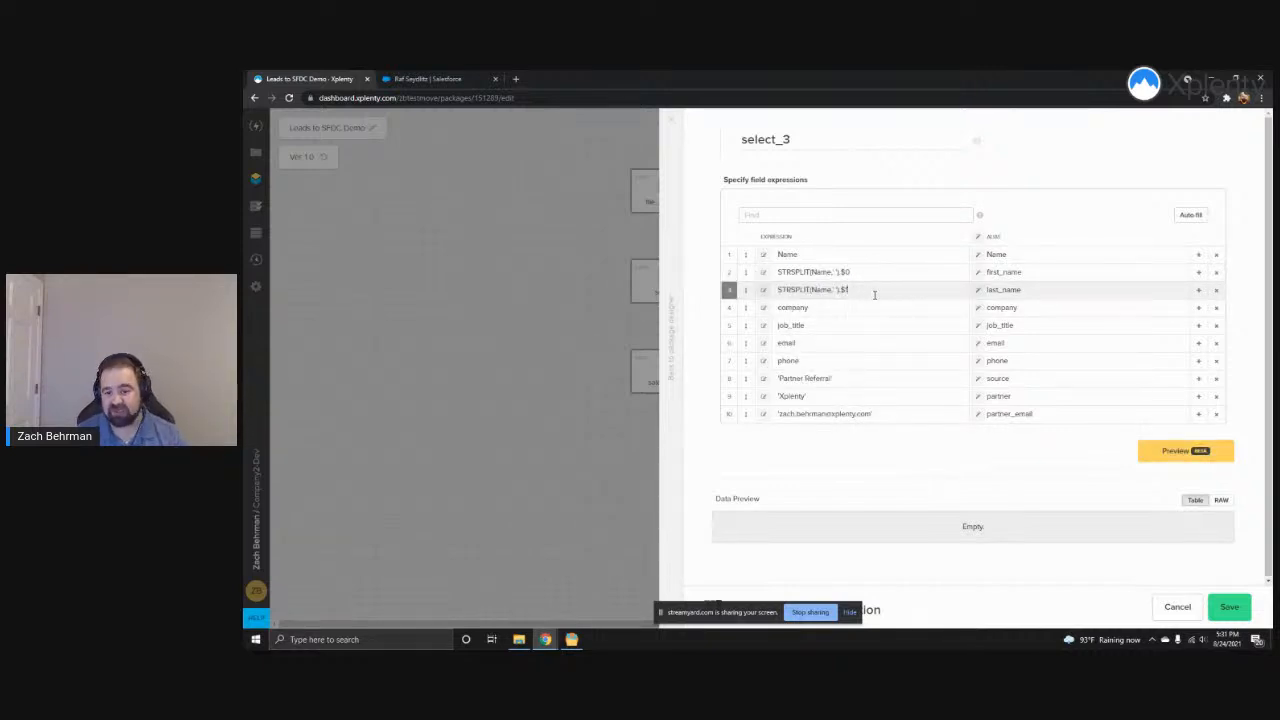
- Run a data preview of the Select transformation and examine the split first_name and last_name columns against Name
left_click(1180, 453)
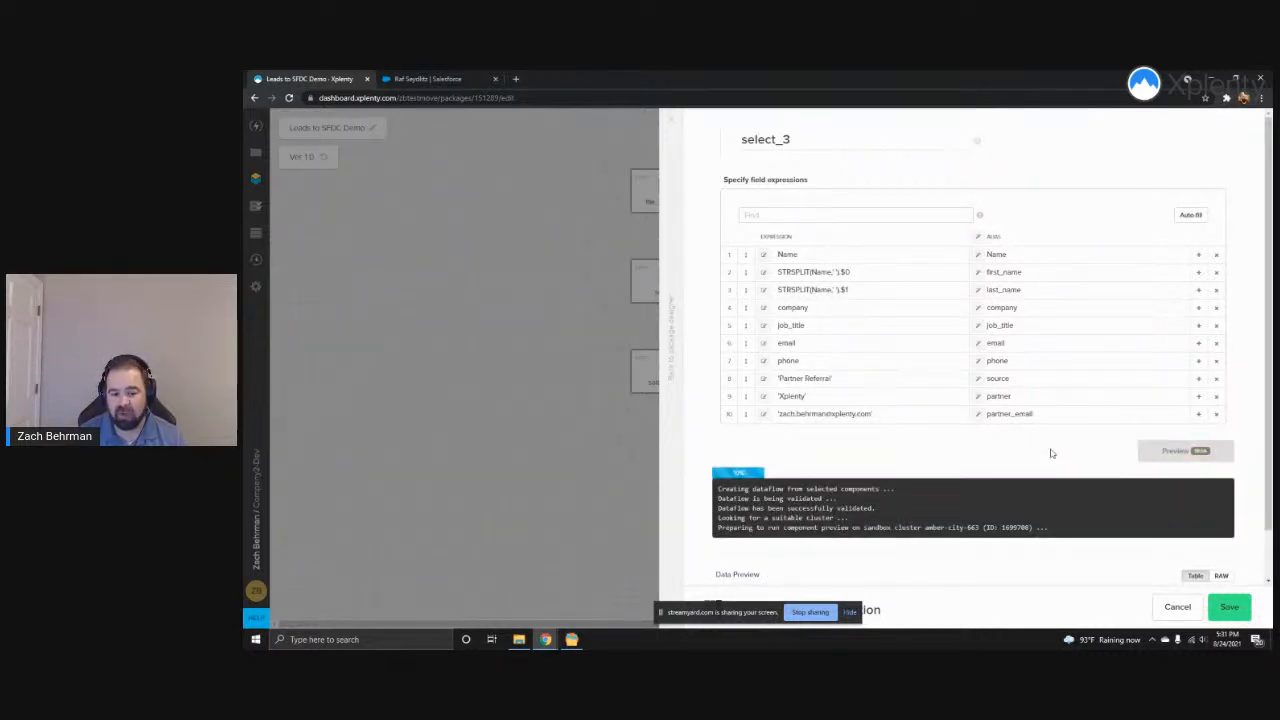
scroll(1050, 453, "down", 1)
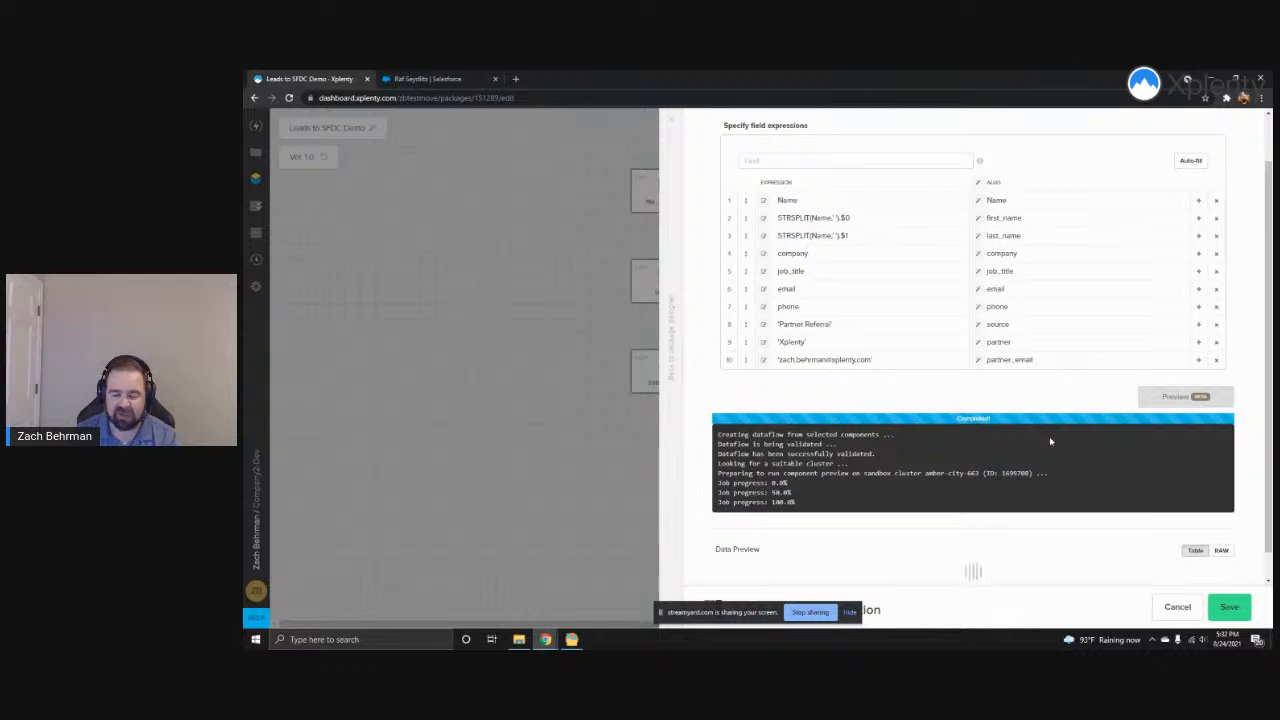
scroll(1045, 427, "down", 2)
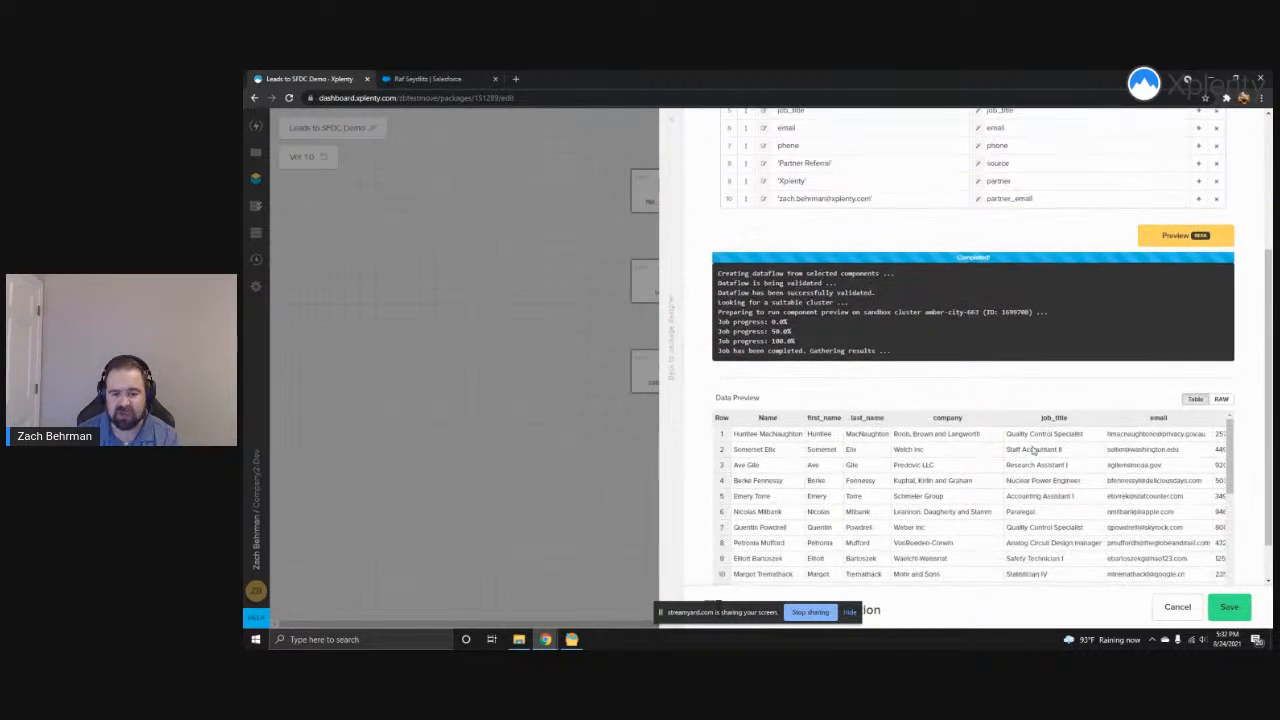
scroll(888, 512, "down", 1)
scroll(775, 430, "up", 2)
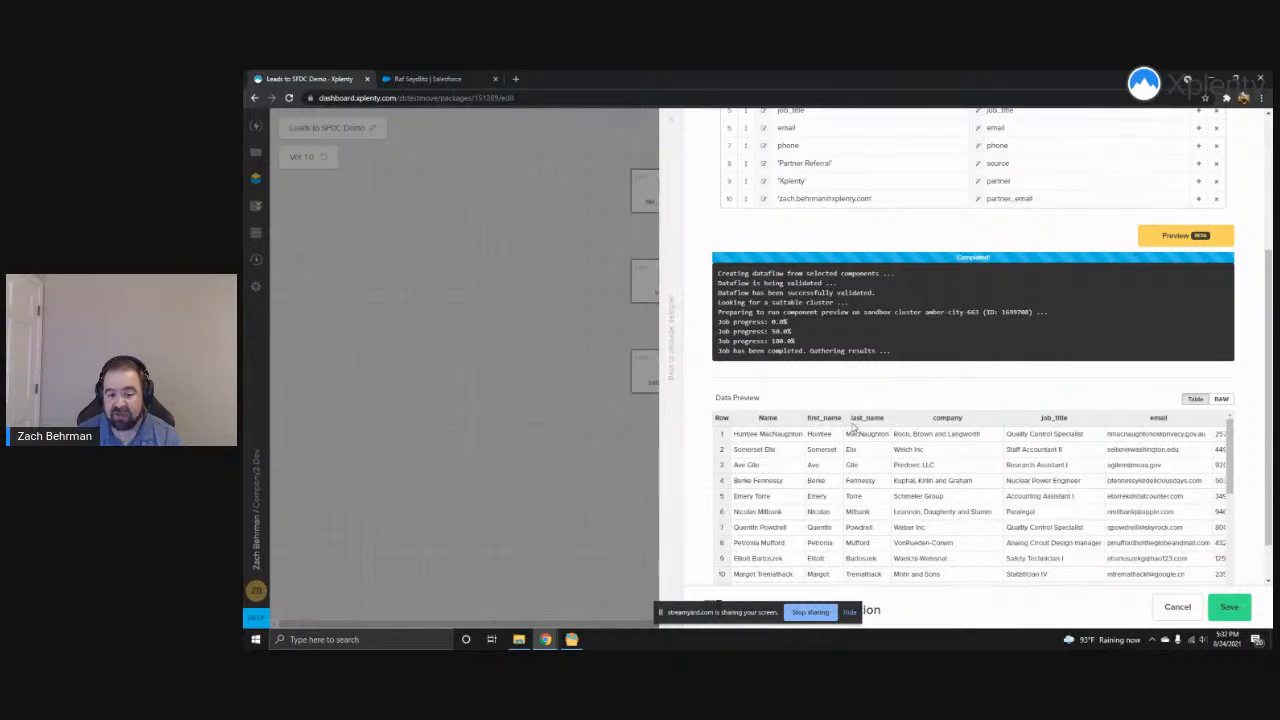
scroll(848, 446, "down", 3)
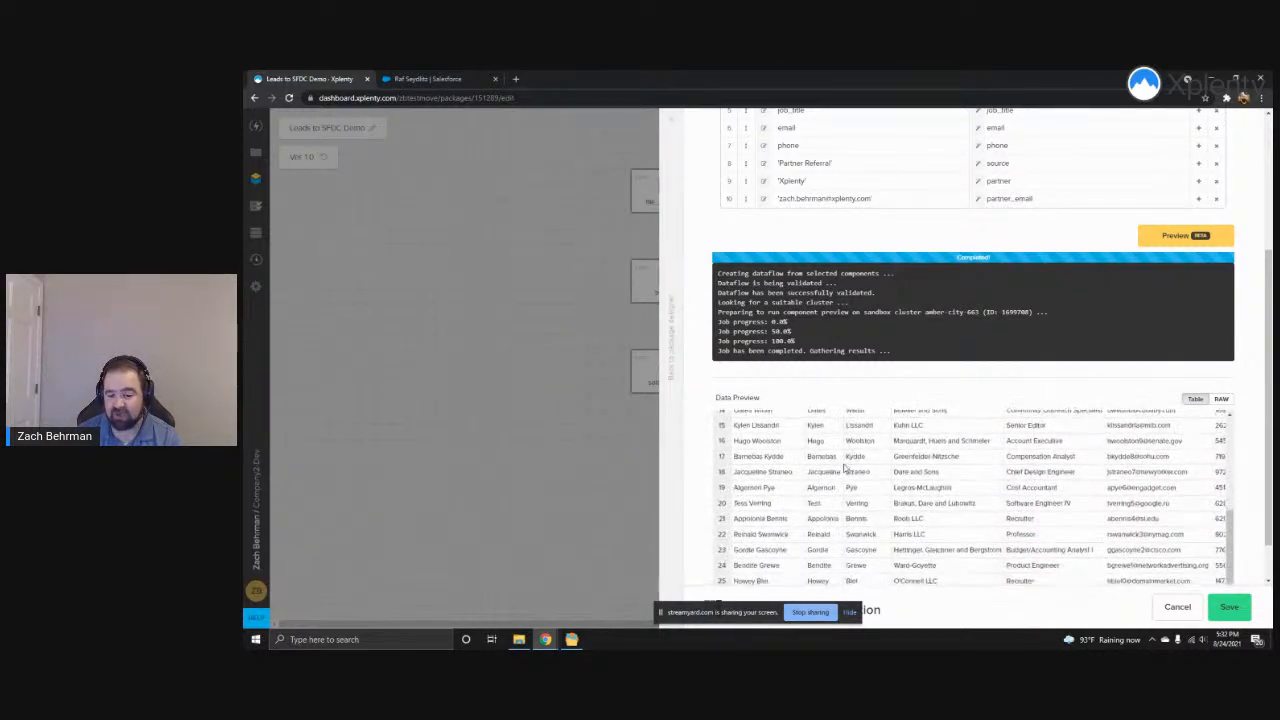
scroll(845, 448, "up", 2)
scroll(845, 450, "up", 1)
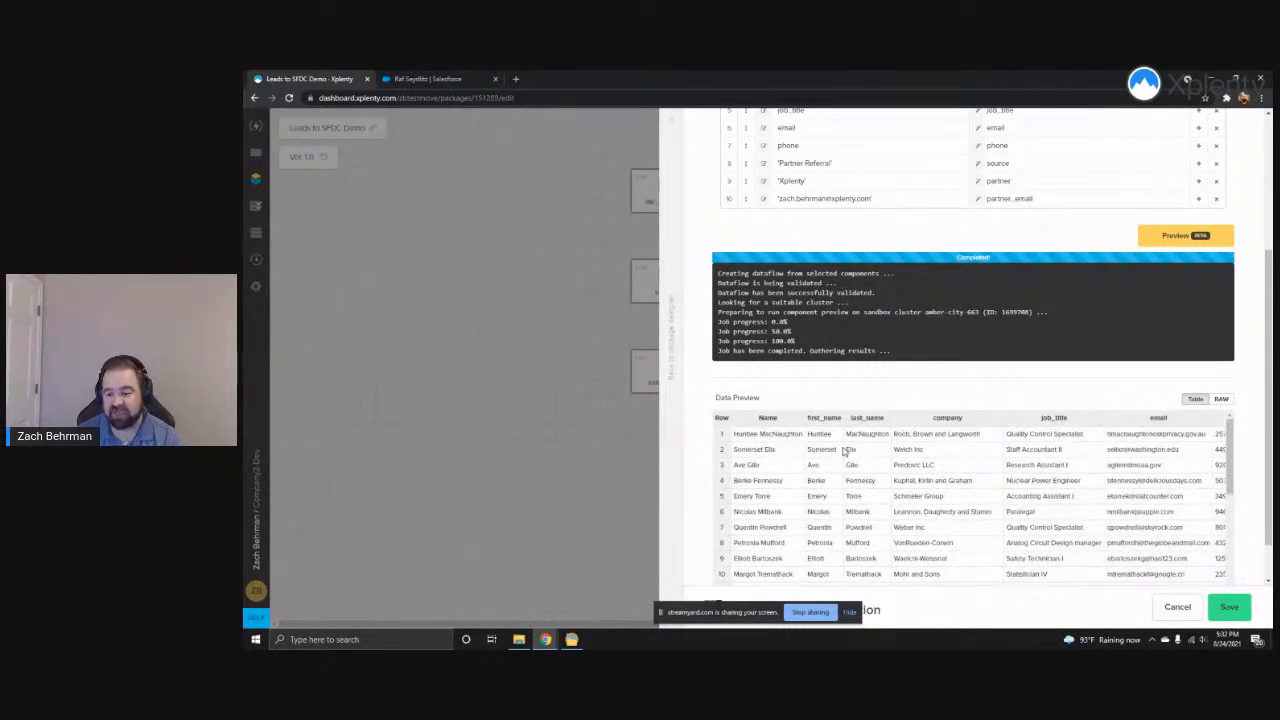
- Remove the original Name field from the Select transformation and save the component
scroll(846, 440, "up", 3)
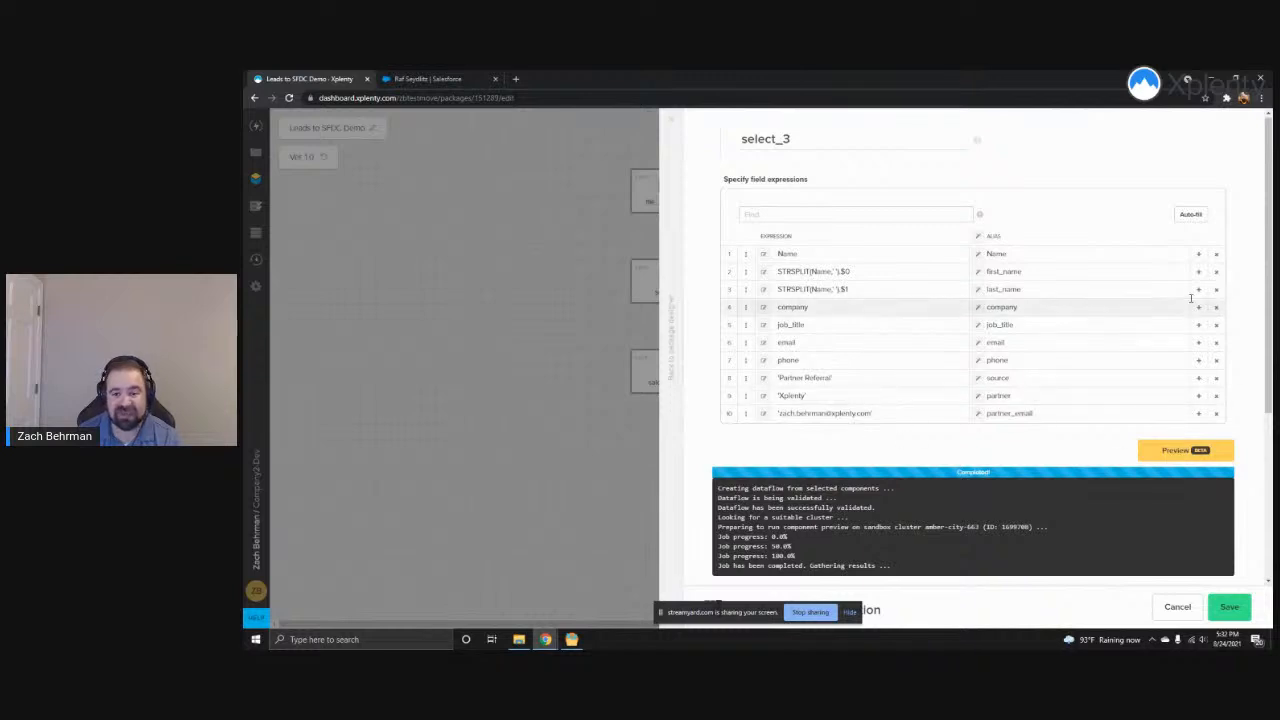
left_click(1216, 255)
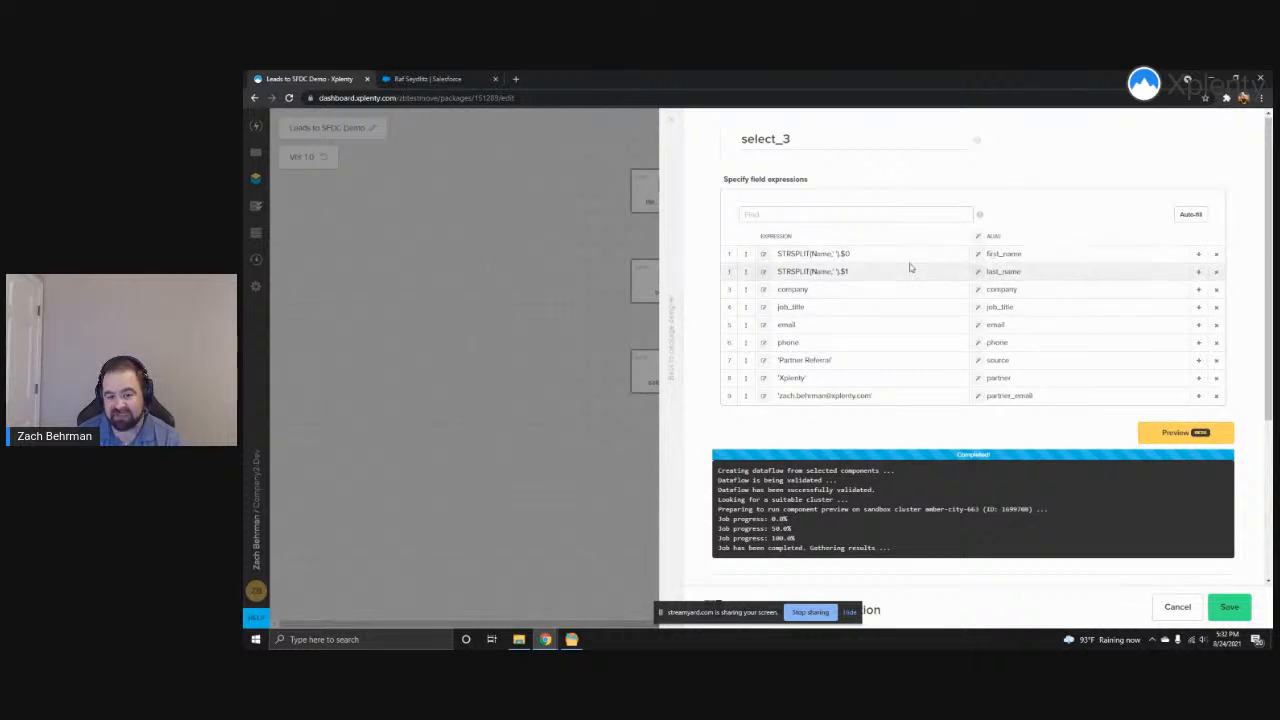
left_click(1232, 607)
- Open the Salesforce destination's configuration and choose SFDC SFTP Test as its target connection
left_click(662, 372)
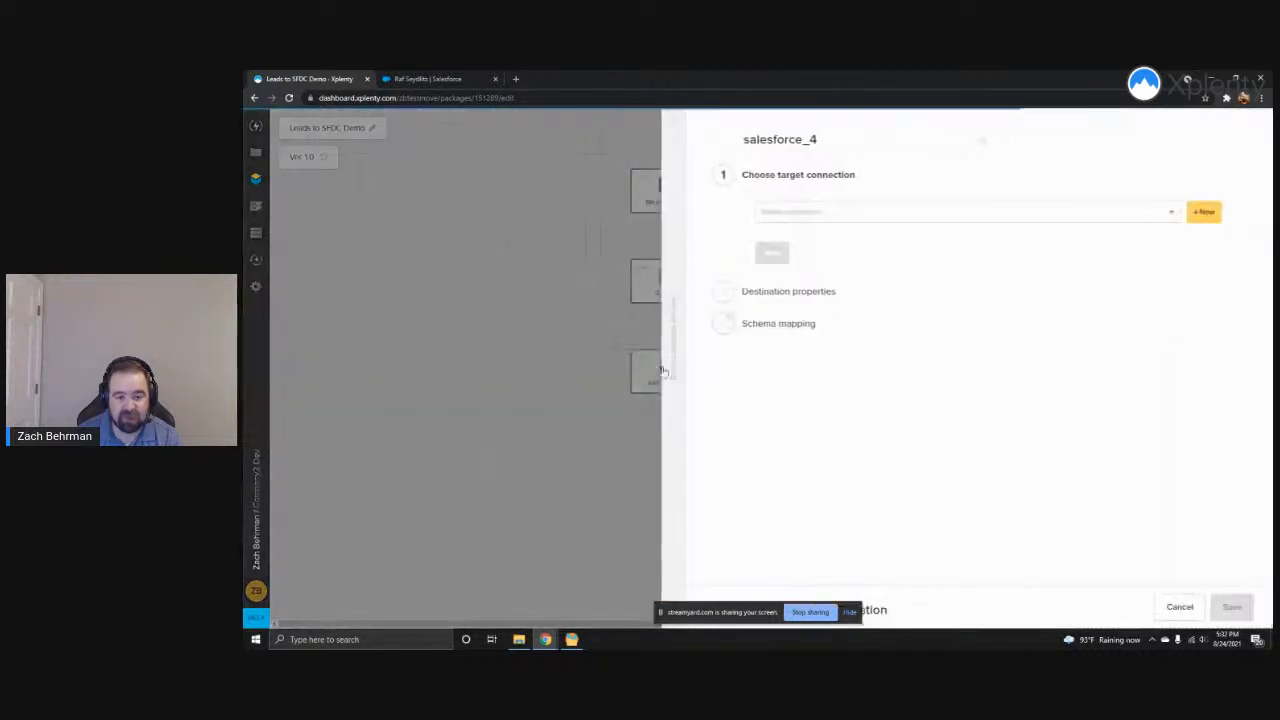
left_click(814, 214)
left_click(809, 260)
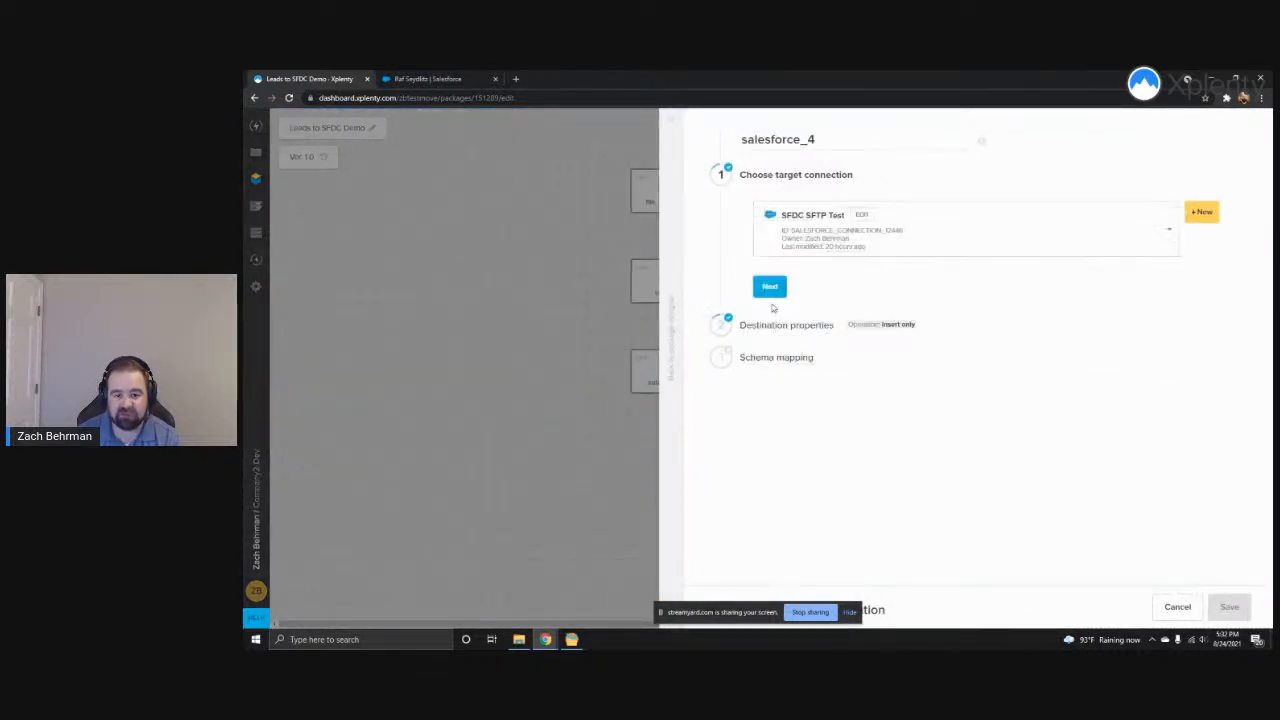
left_click(770, 288)
left_click(831, 258)
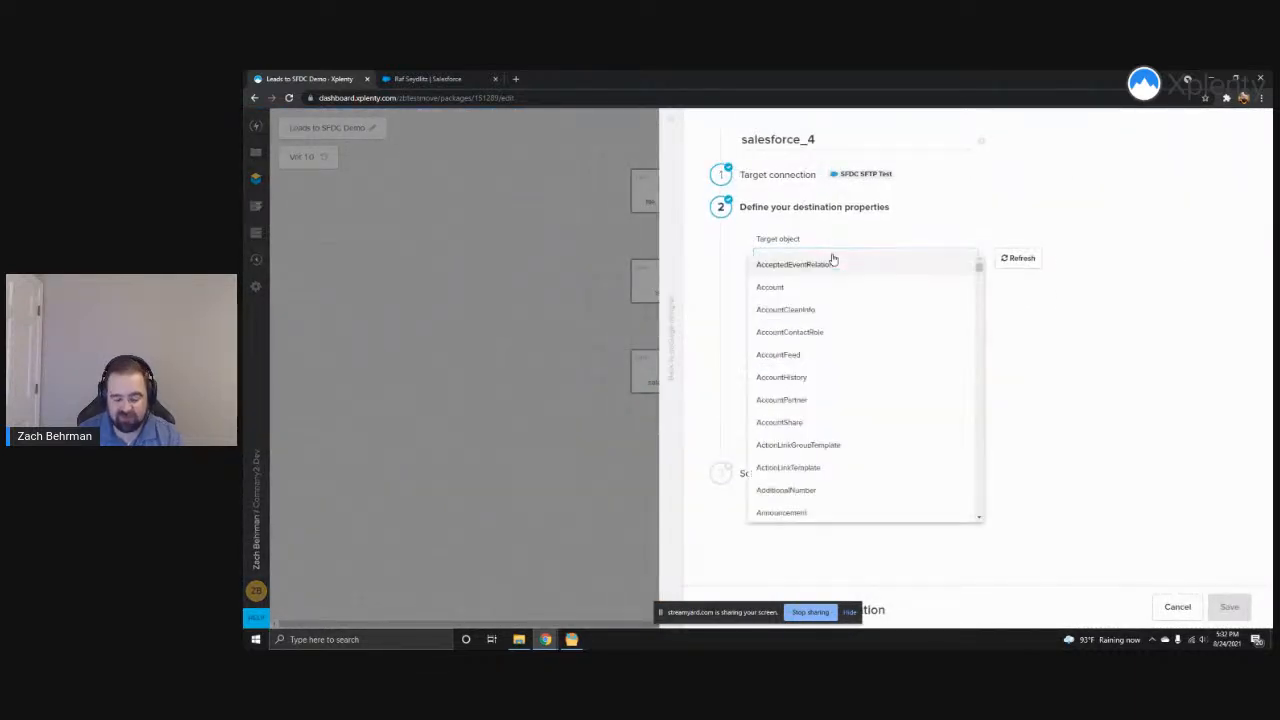
key("l")
key("s")
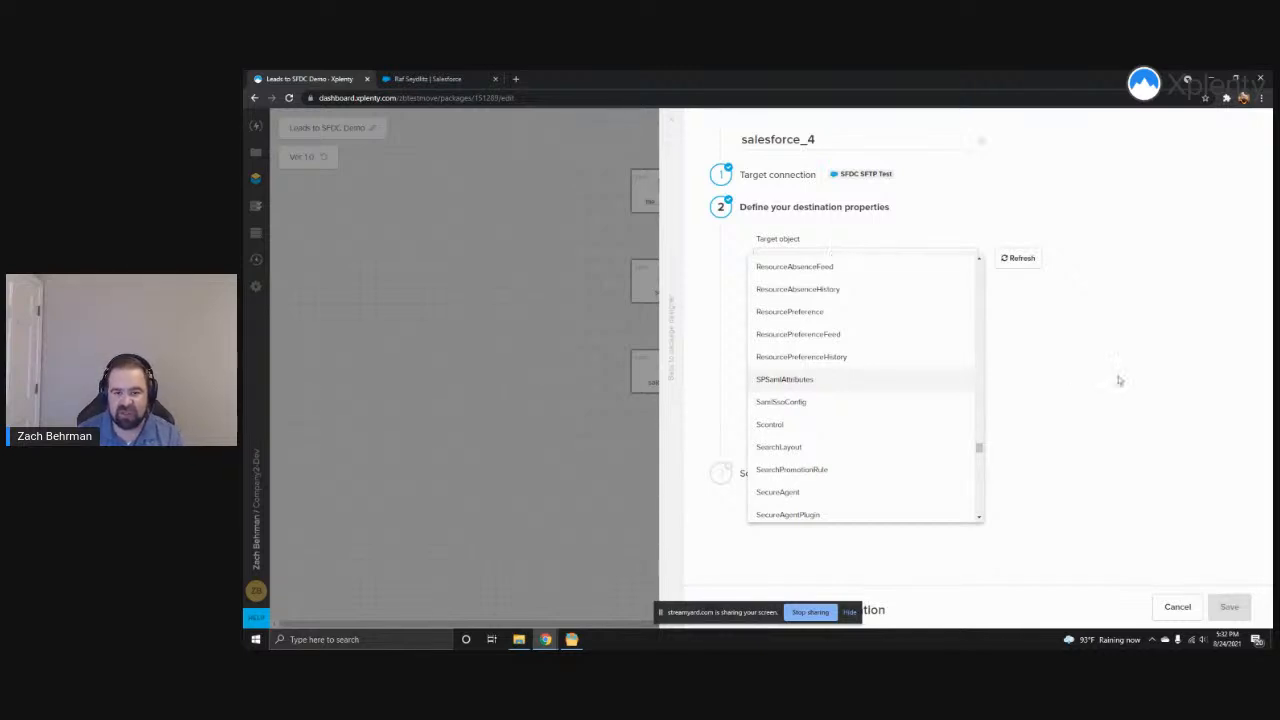
left_click(1117, 380)
- Set the Salesforce destination's target object to Lead and continue to the schema mapping
left_click(810, 263)
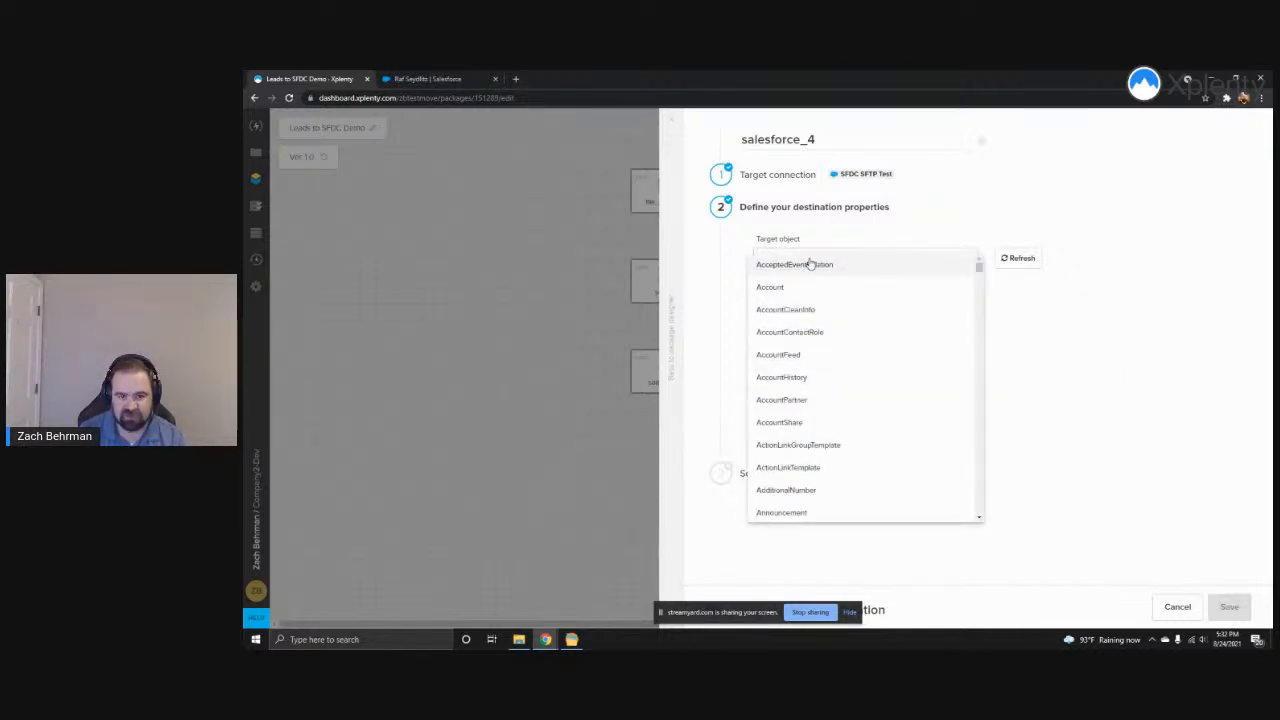
key("l")
left_click(763, 380)
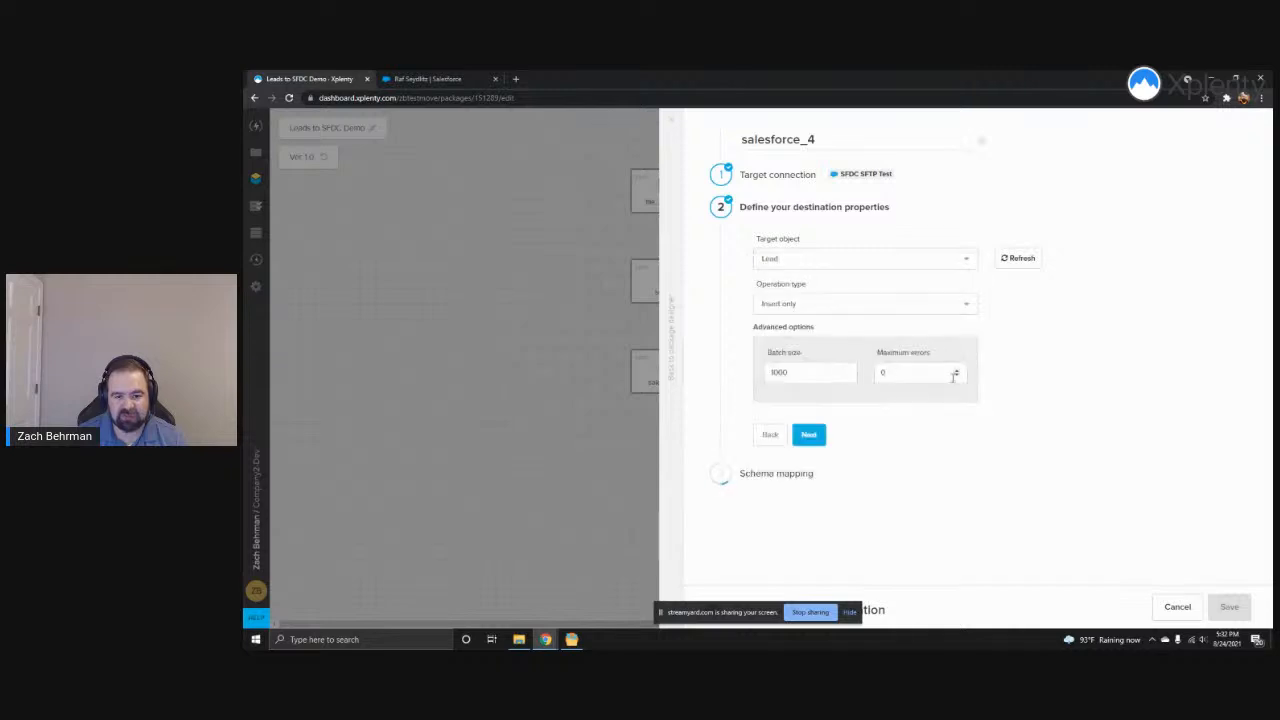
left_click(808, 434)
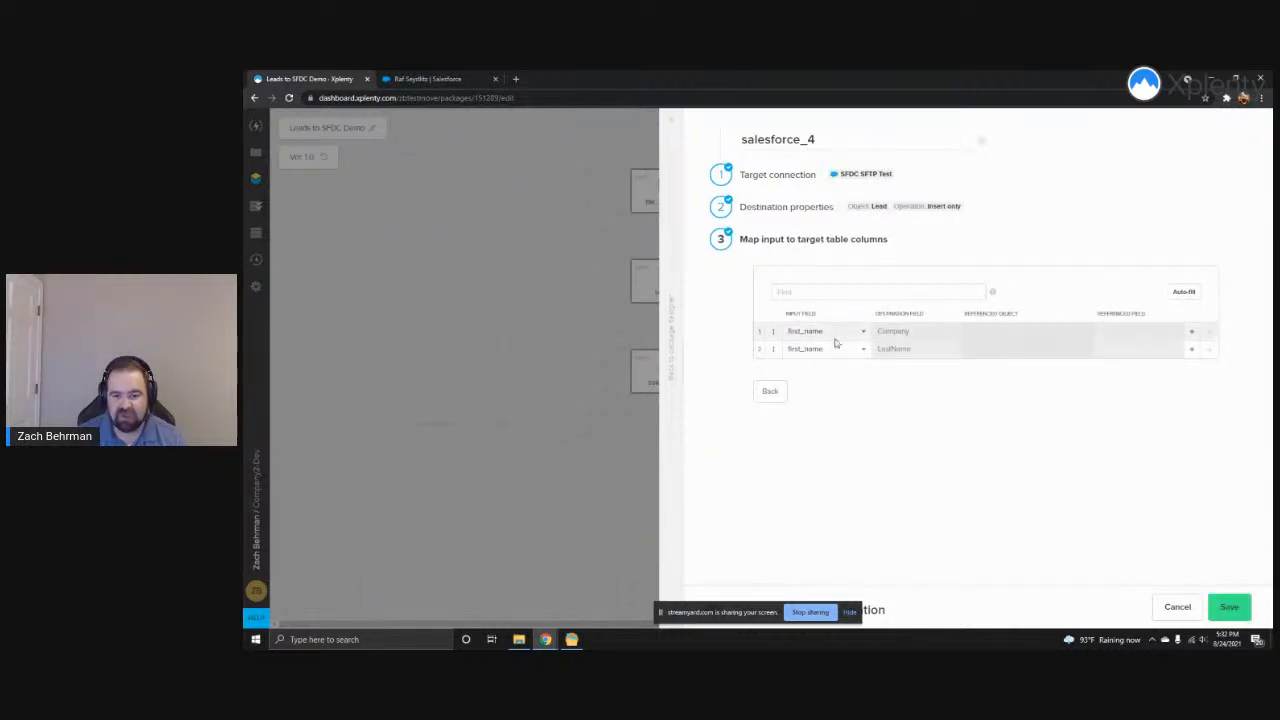
- Map the company input to the required Company field and the last_name input to LastName
left_click(846, 331)
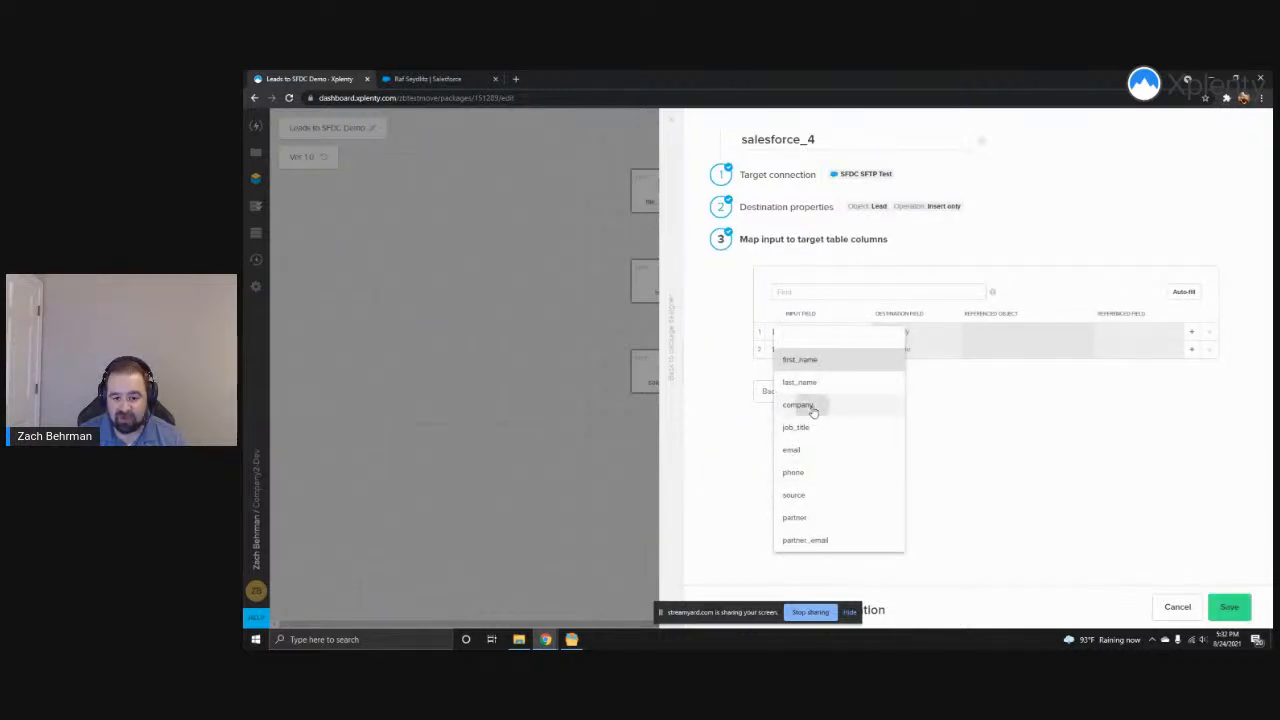
left_click(813, 406)
left_click(829, 349)
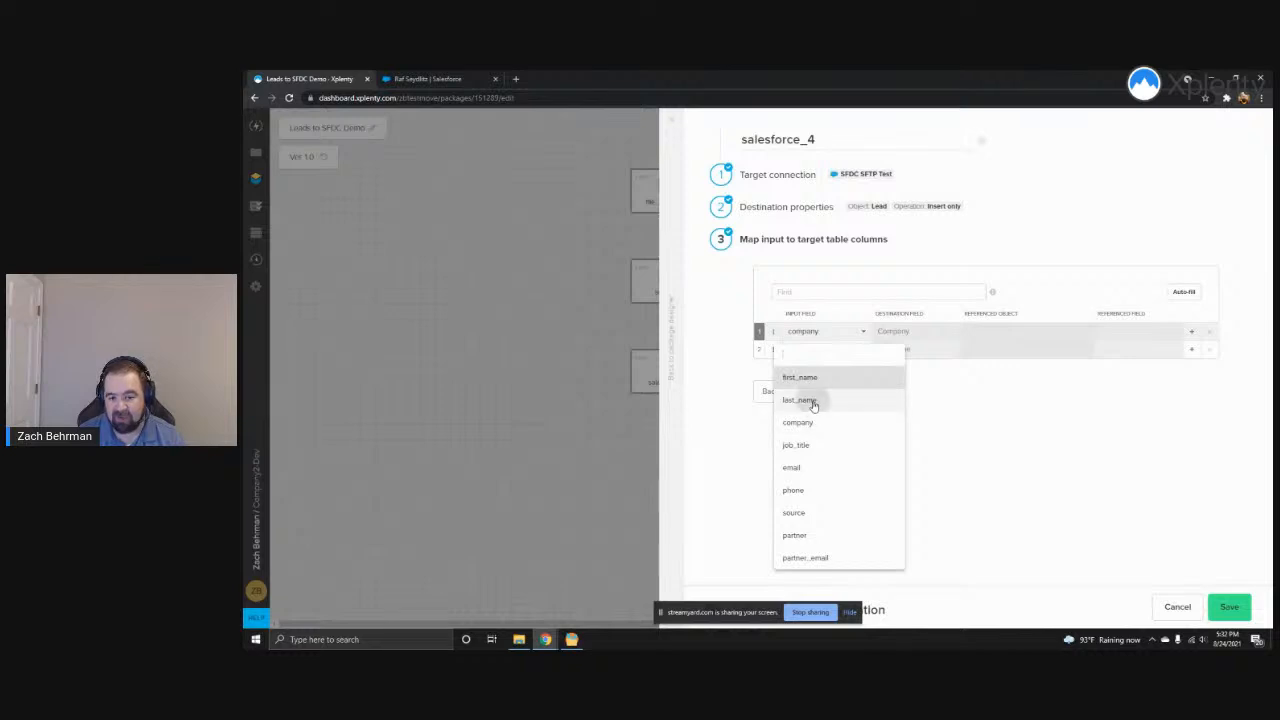
left_click(813, 402)
- Add seven mapping rows below the required Company and LastName rows
left_click(1191, 349)
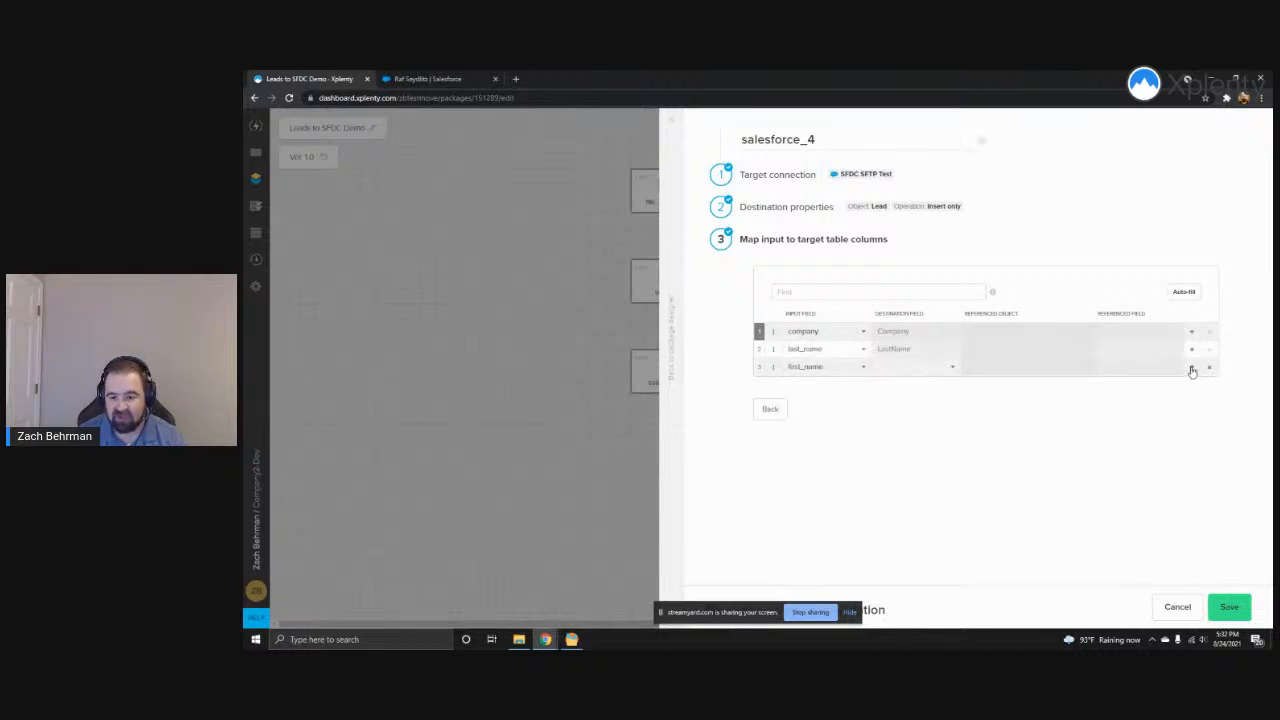
left_click(1191, 367)
left_click(1191, 384)
left_click(1191, 402)
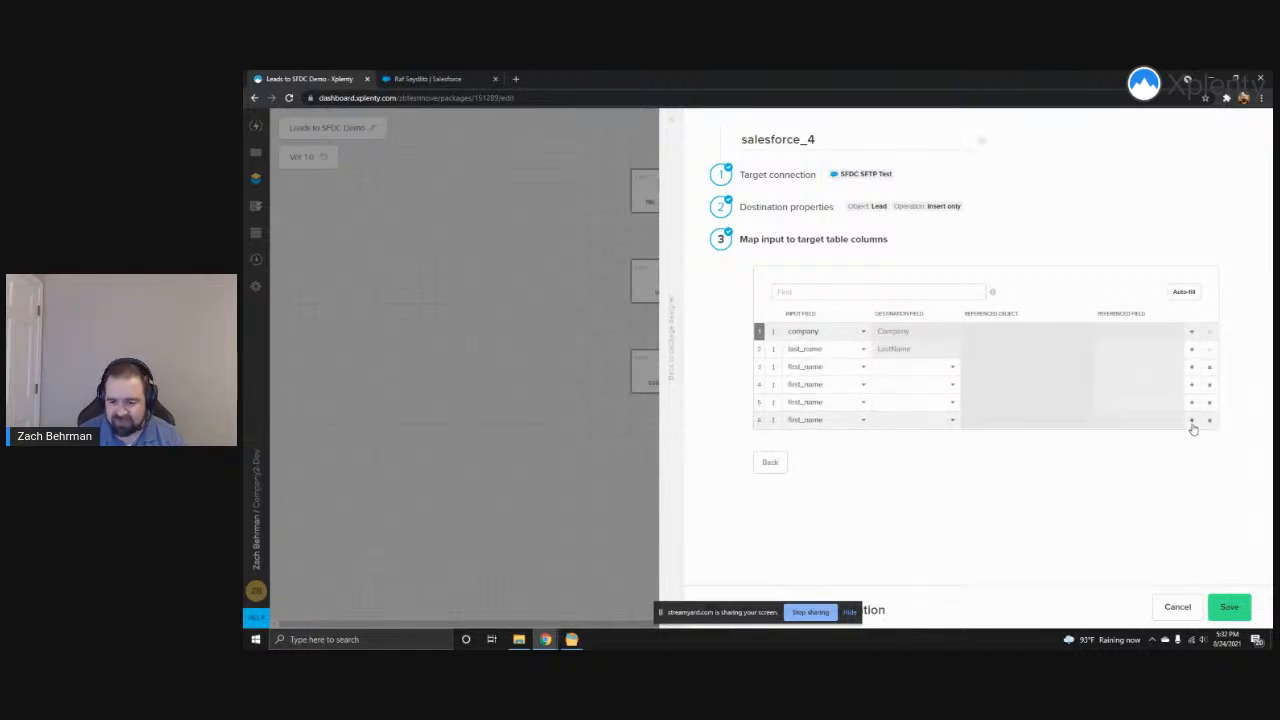
left_click(1191, 420)
left_click(1191, 437)
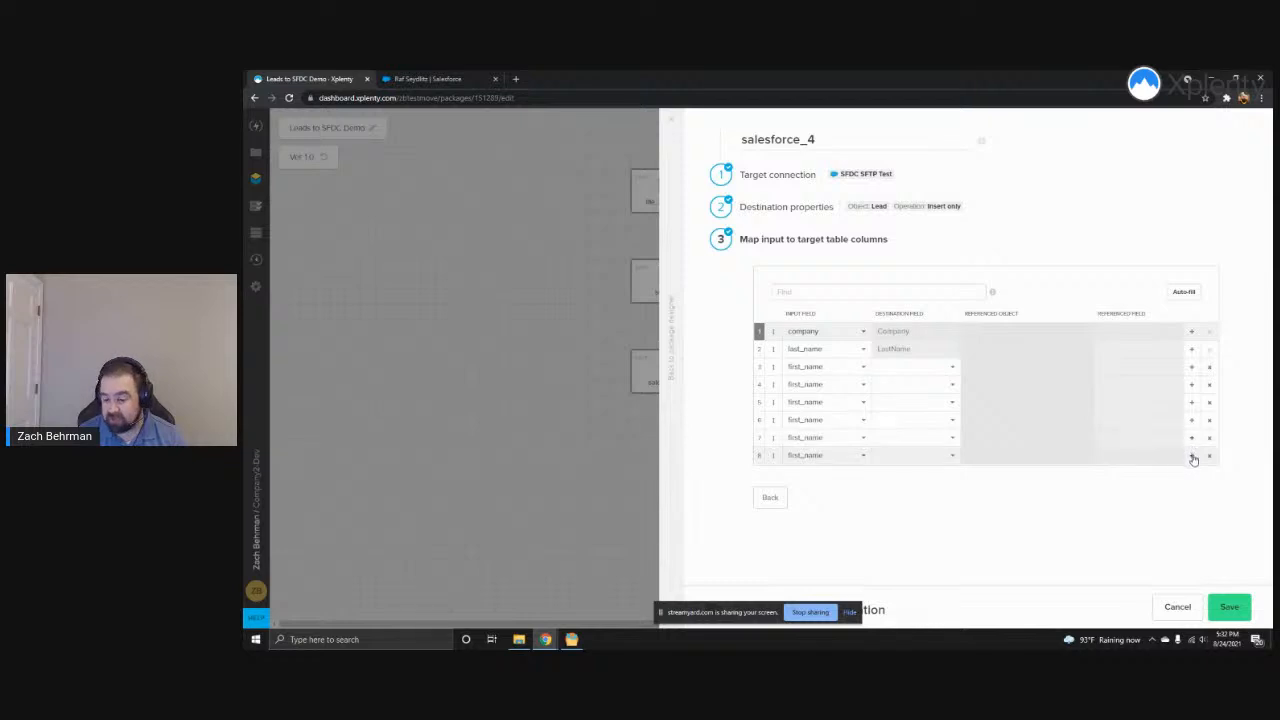
left_click(1191, 456)
- Map the first_name input in the third row to the FirstName destination field
left_click(900, 369)
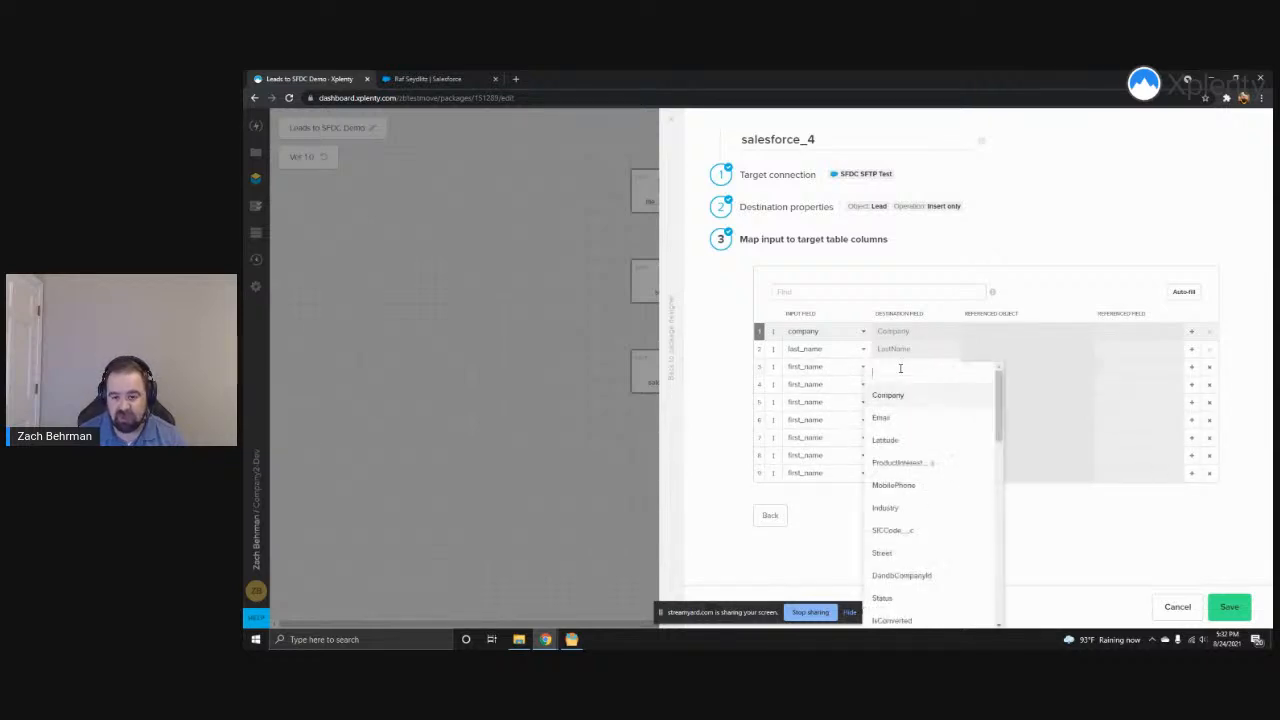
type("fi")
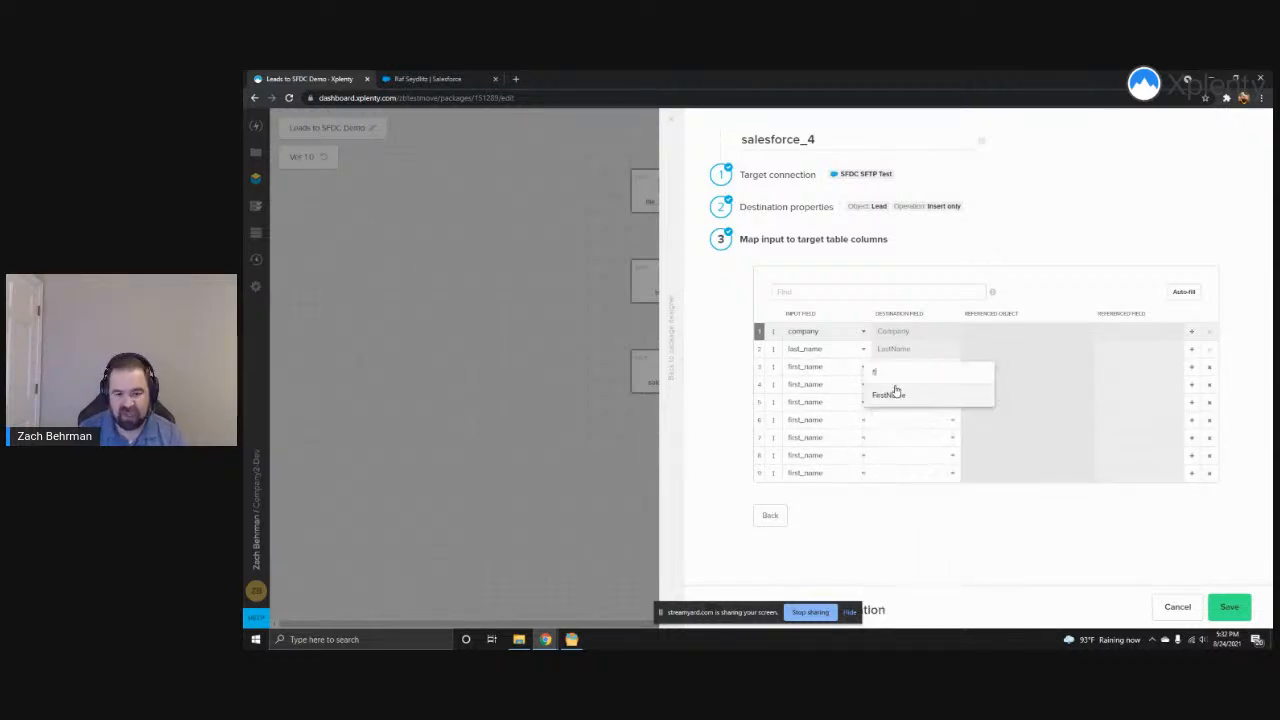
left_click(892, 395)
- Set the input fields of mapping rows four to nine to job_title, email, phone, source, partner and partner_email
left_click(838, 384)
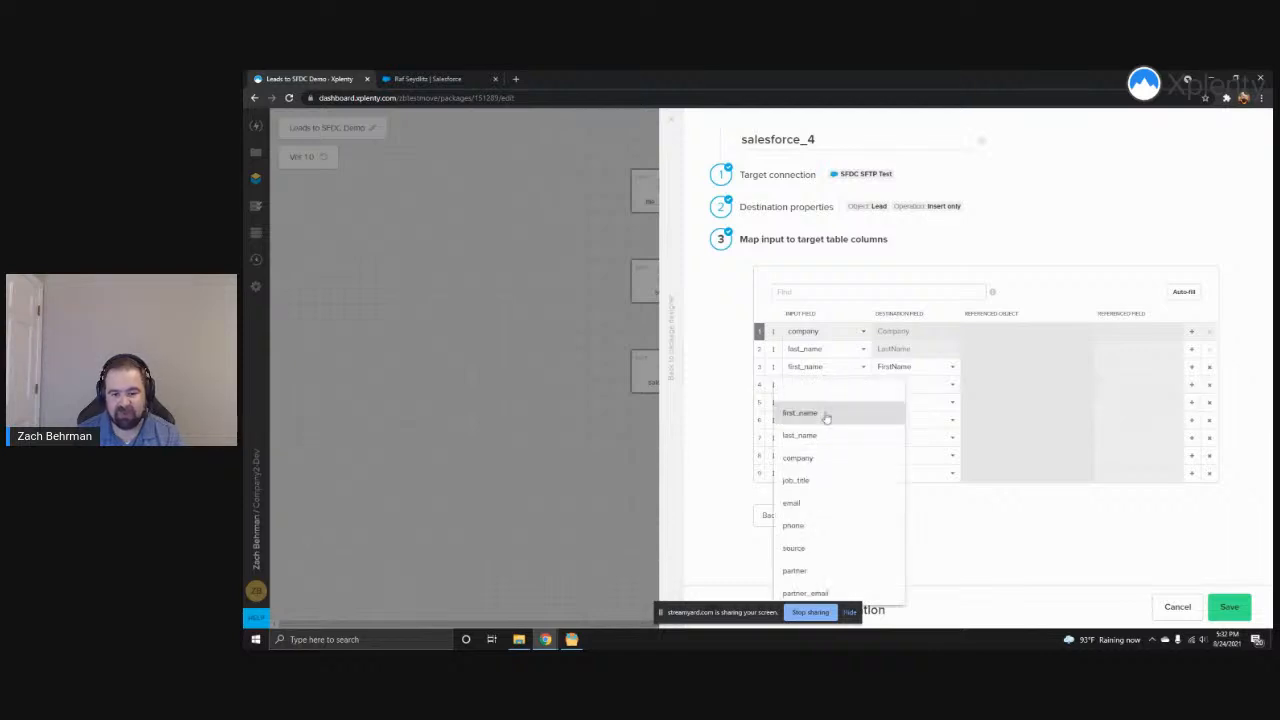
left_click(823, 480)
left_click(848, 402)
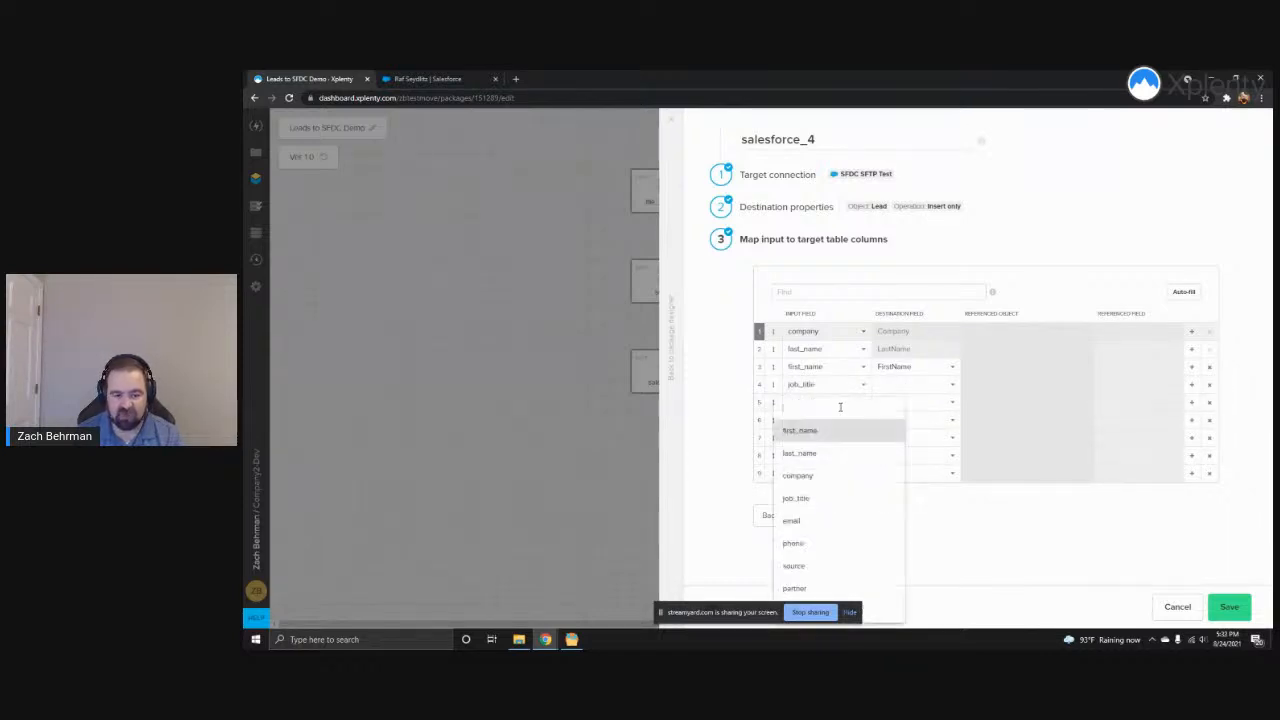
left_click(810, 520)
left_click(833, 421)
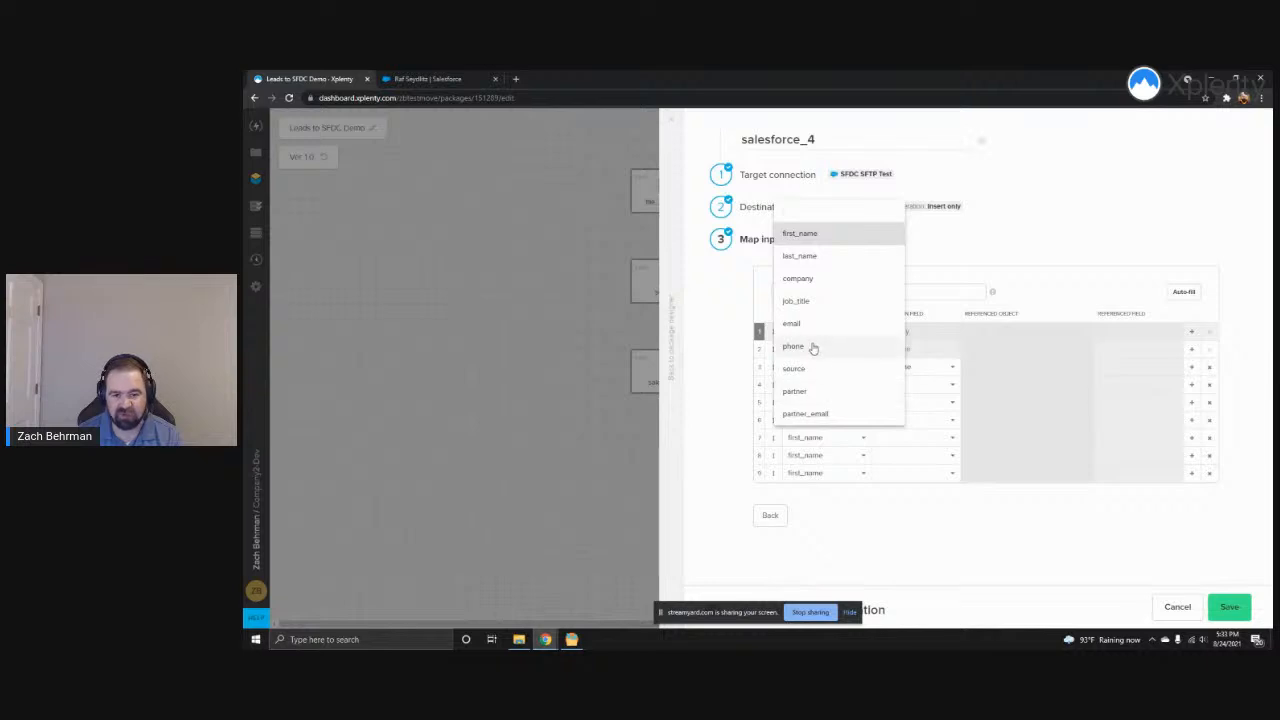
left_click(814, 346)
left_click(832, 455)
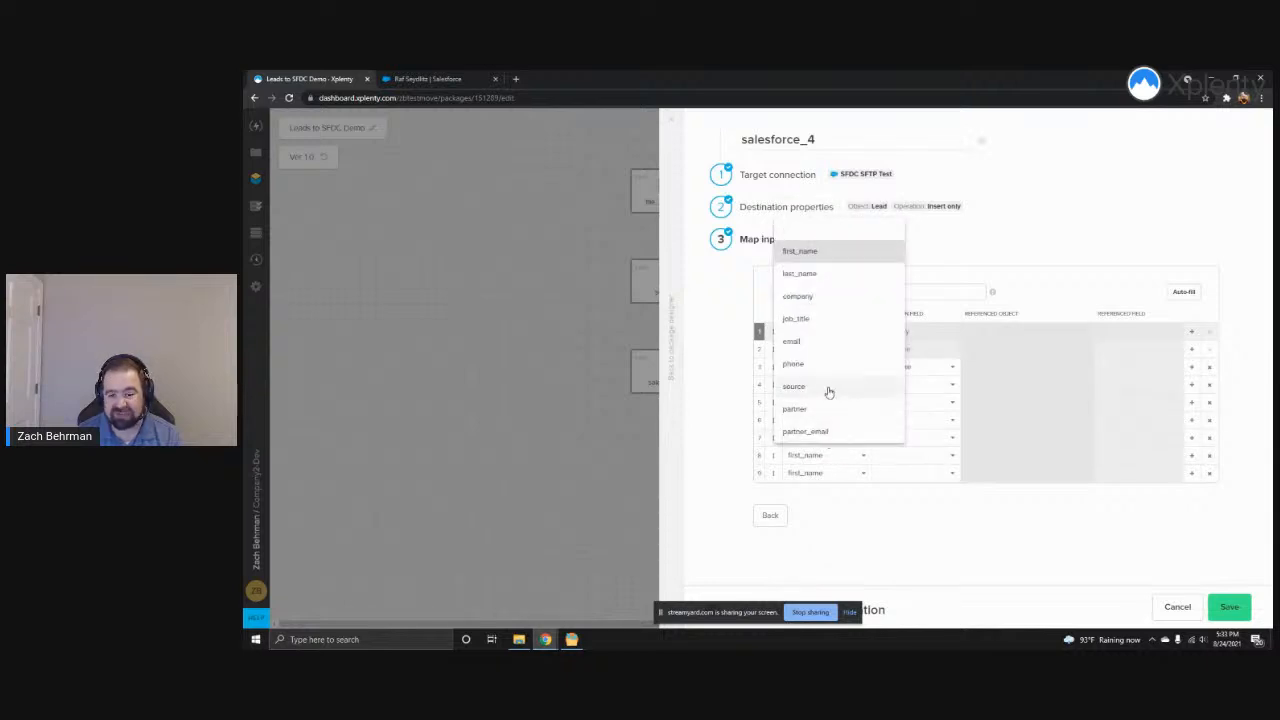
left_click(832, 455)
left_click(826, 456)
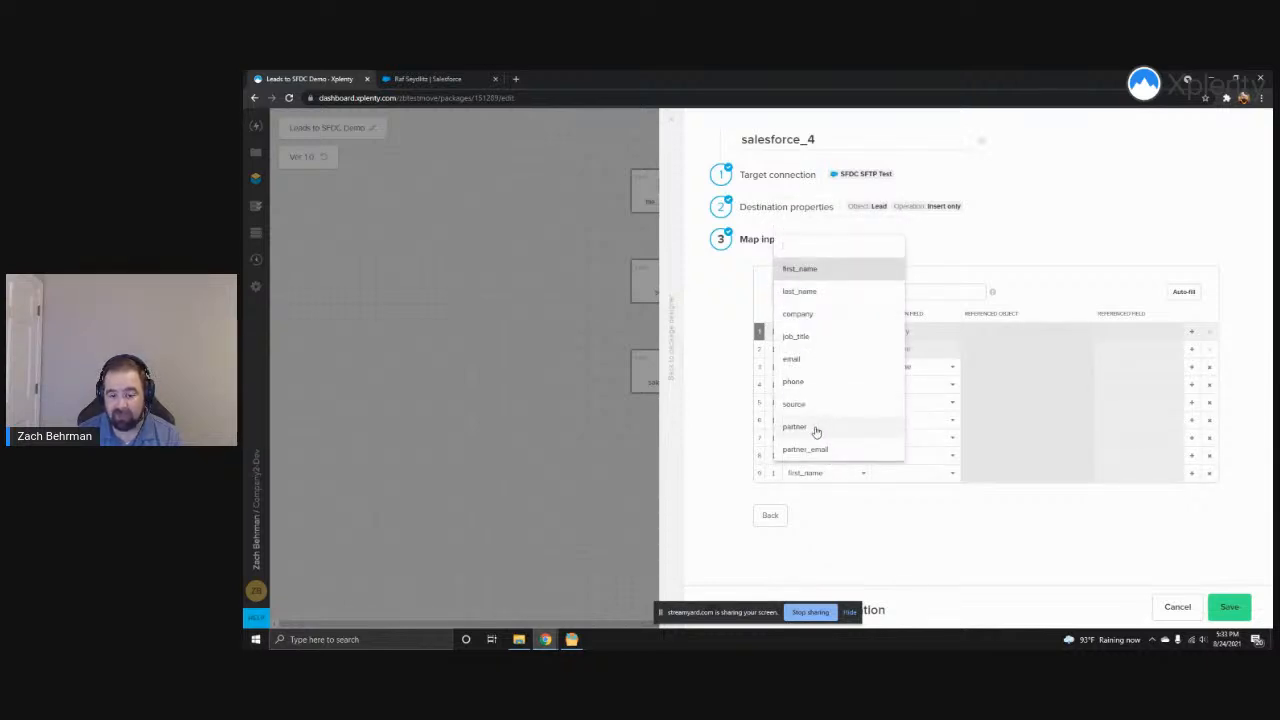
left_click(814, 431)
left_click(818, 472)
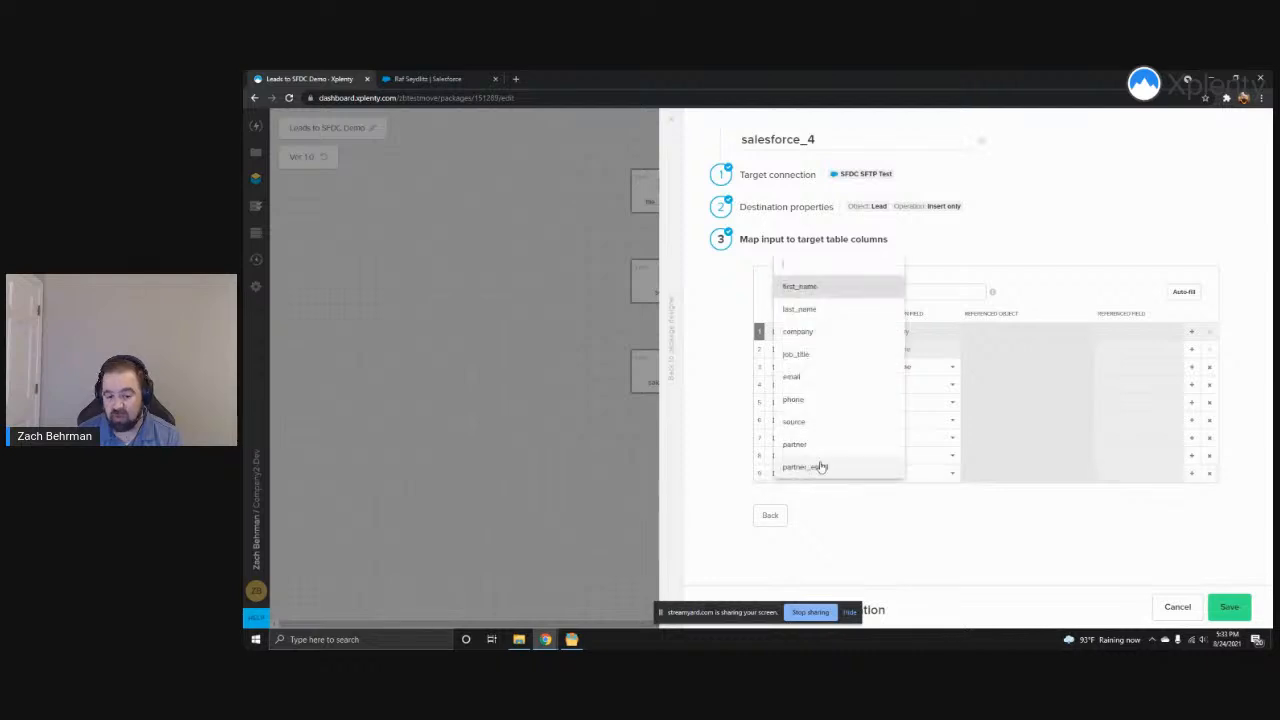
left_click(820, 468)
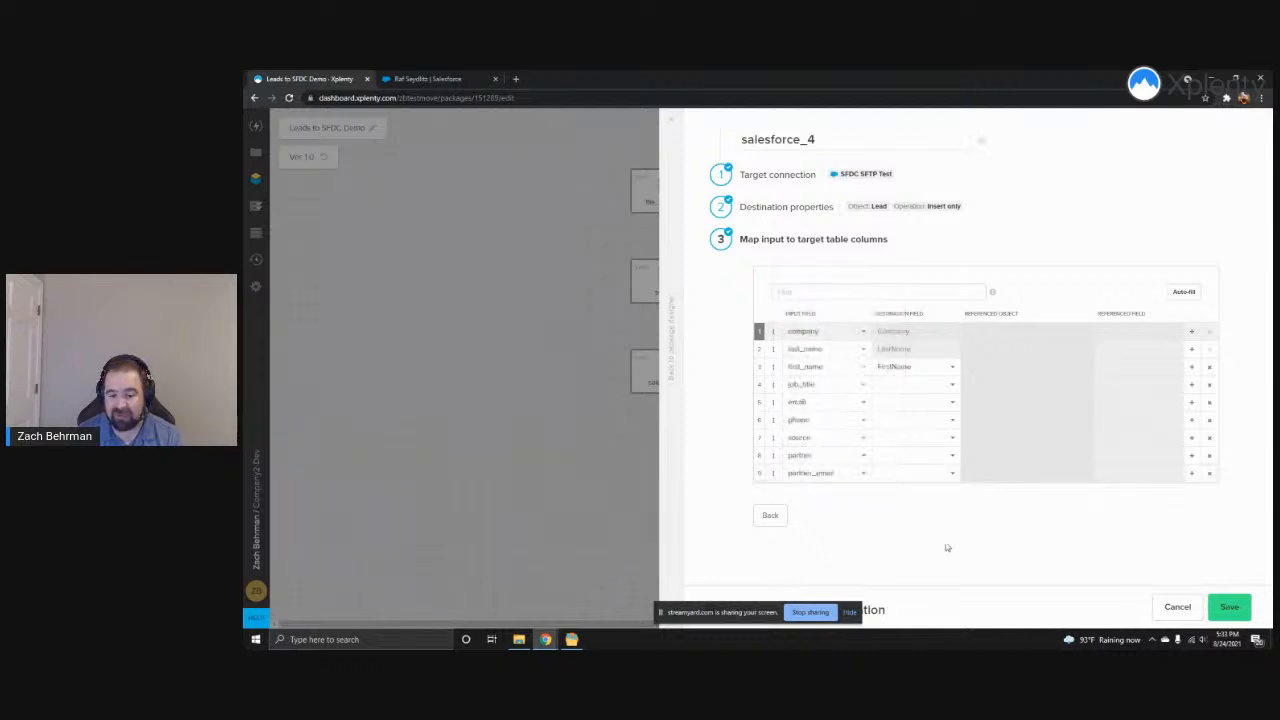
- Map the job_title input to the Title destination field, email to Email, and phone to Phone
left_click(946, 386)
type("tit")
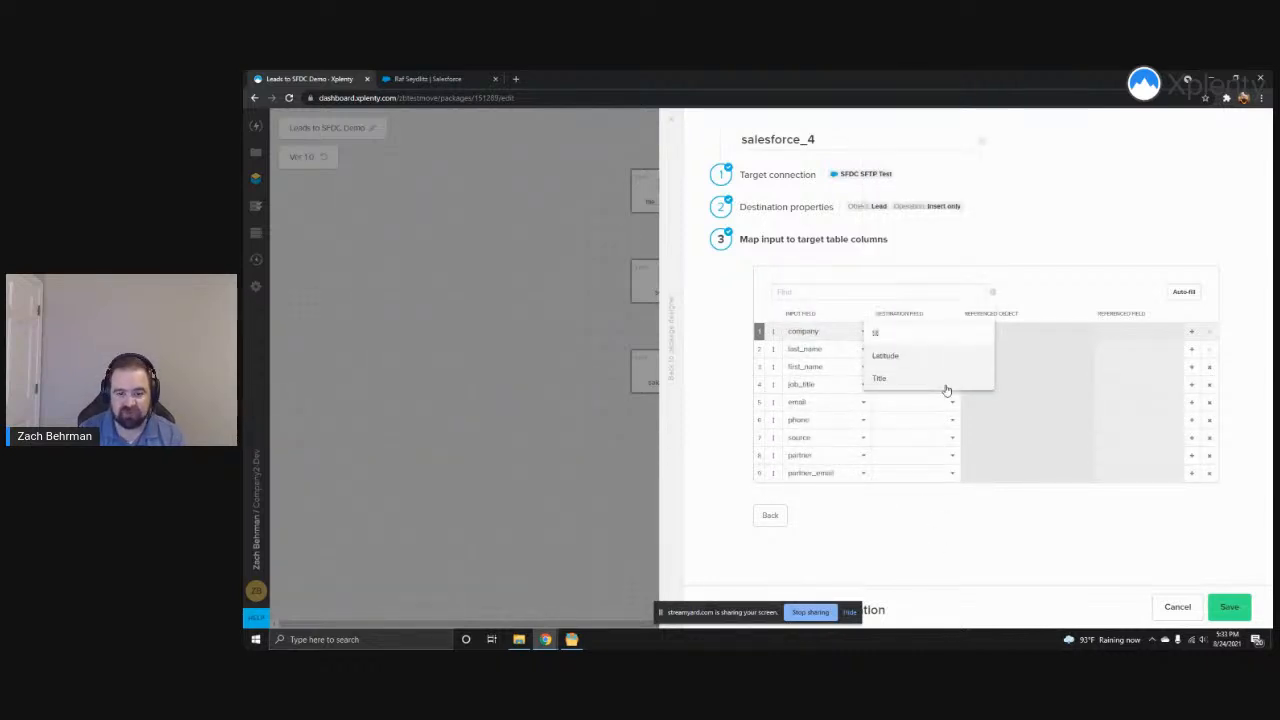
left_click(910, 380)
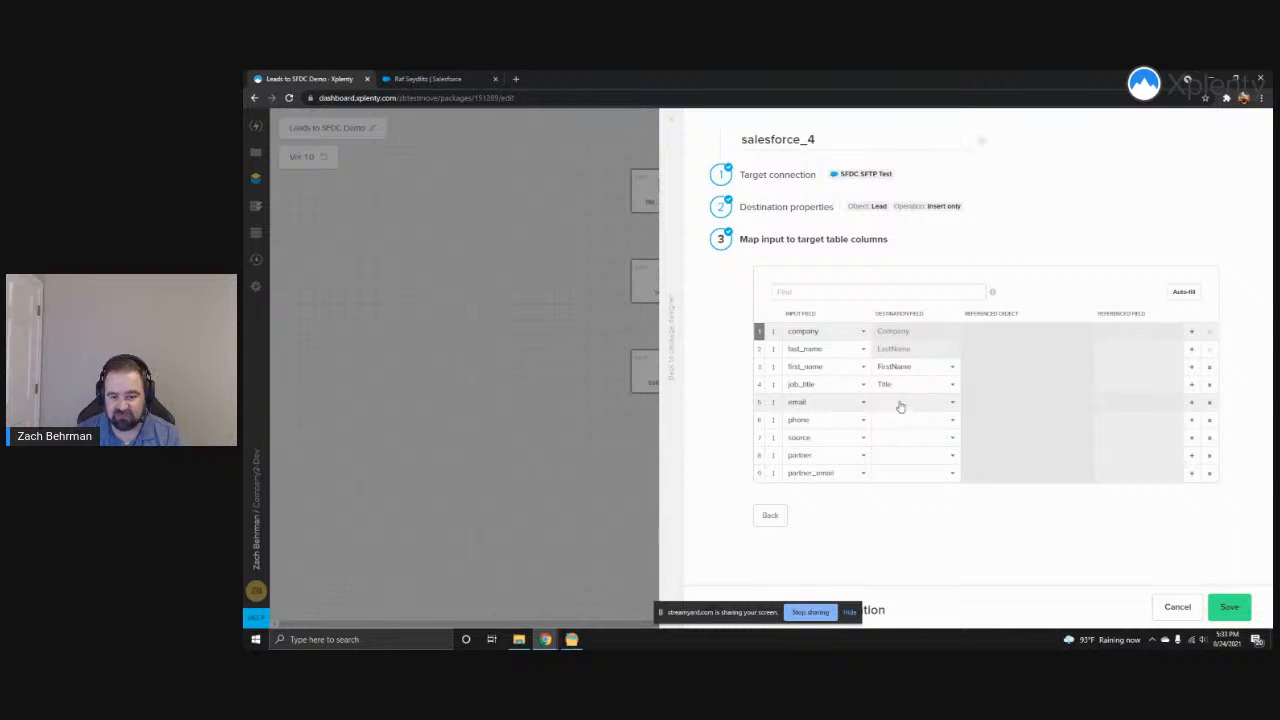
left_click(900, 406)
type("email")
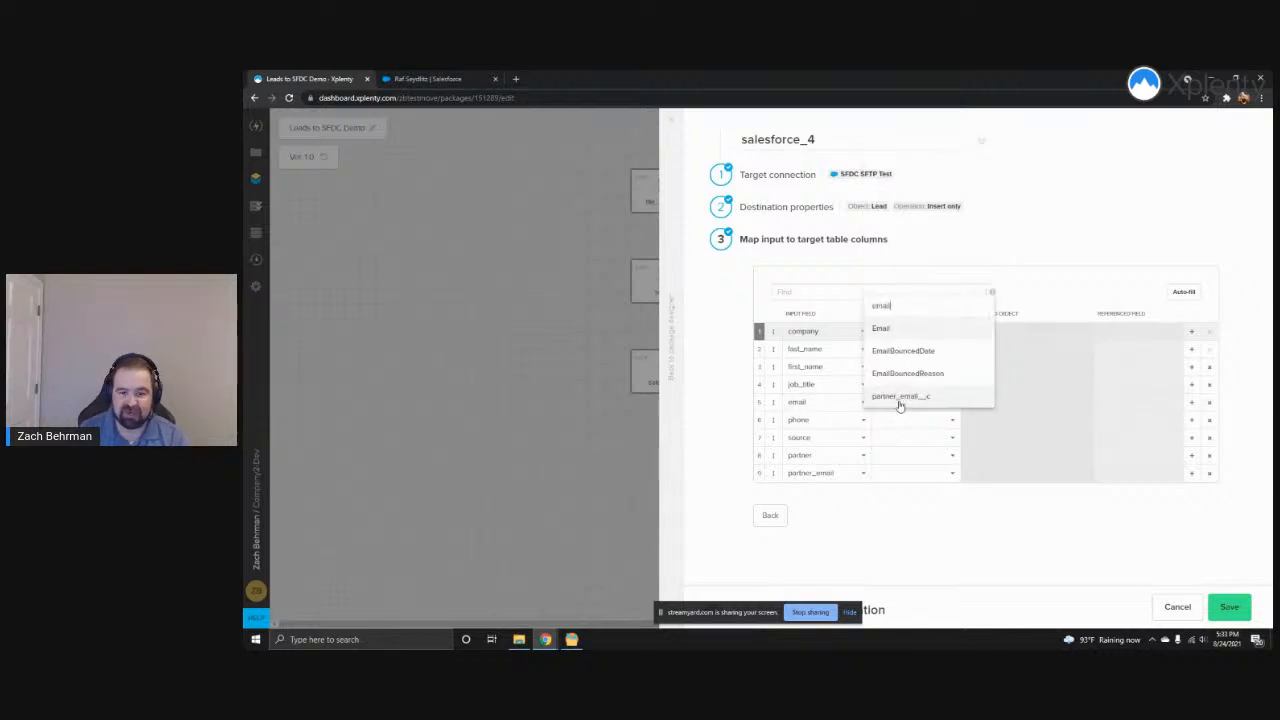
left_click(884, 328)
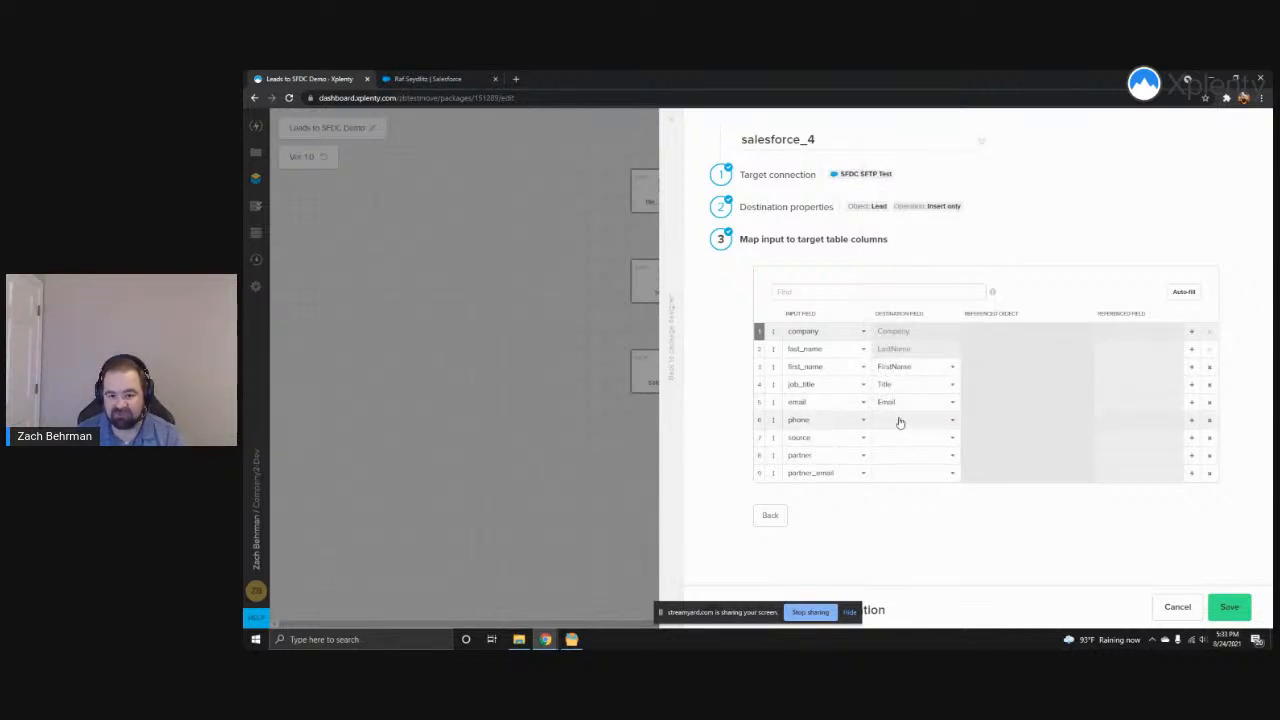
left_click(898, 422)
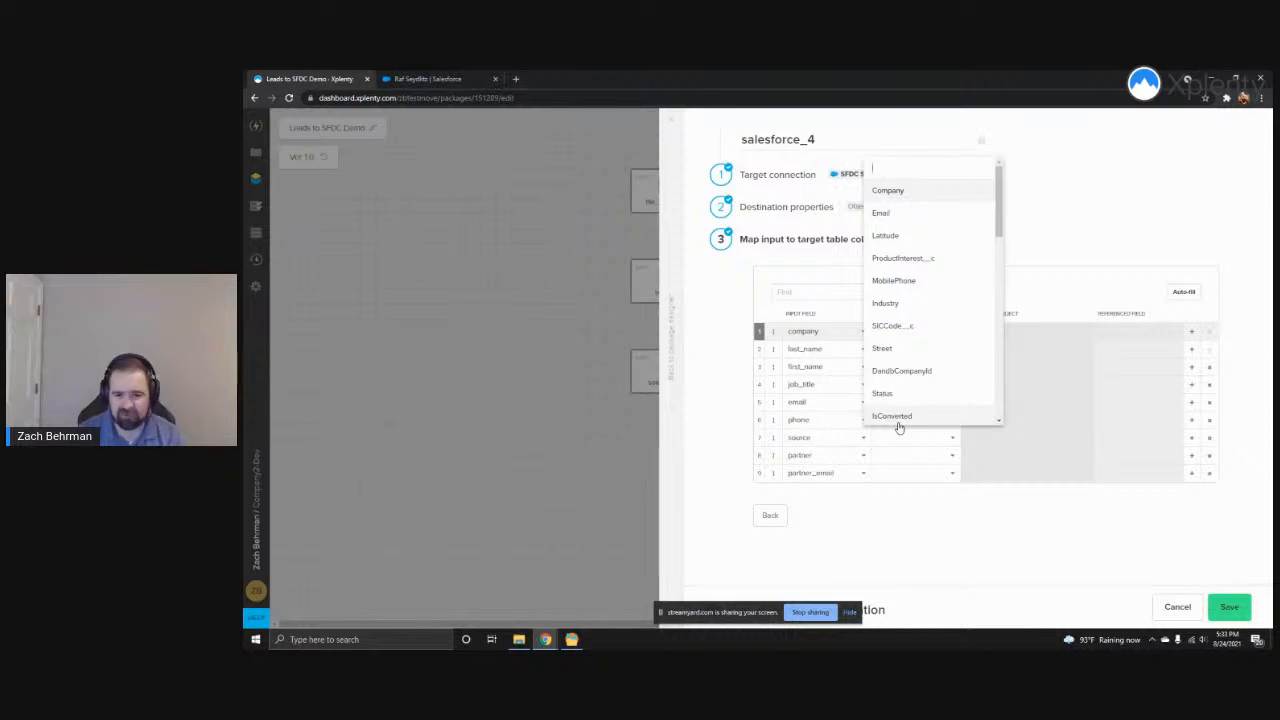
type("phone")
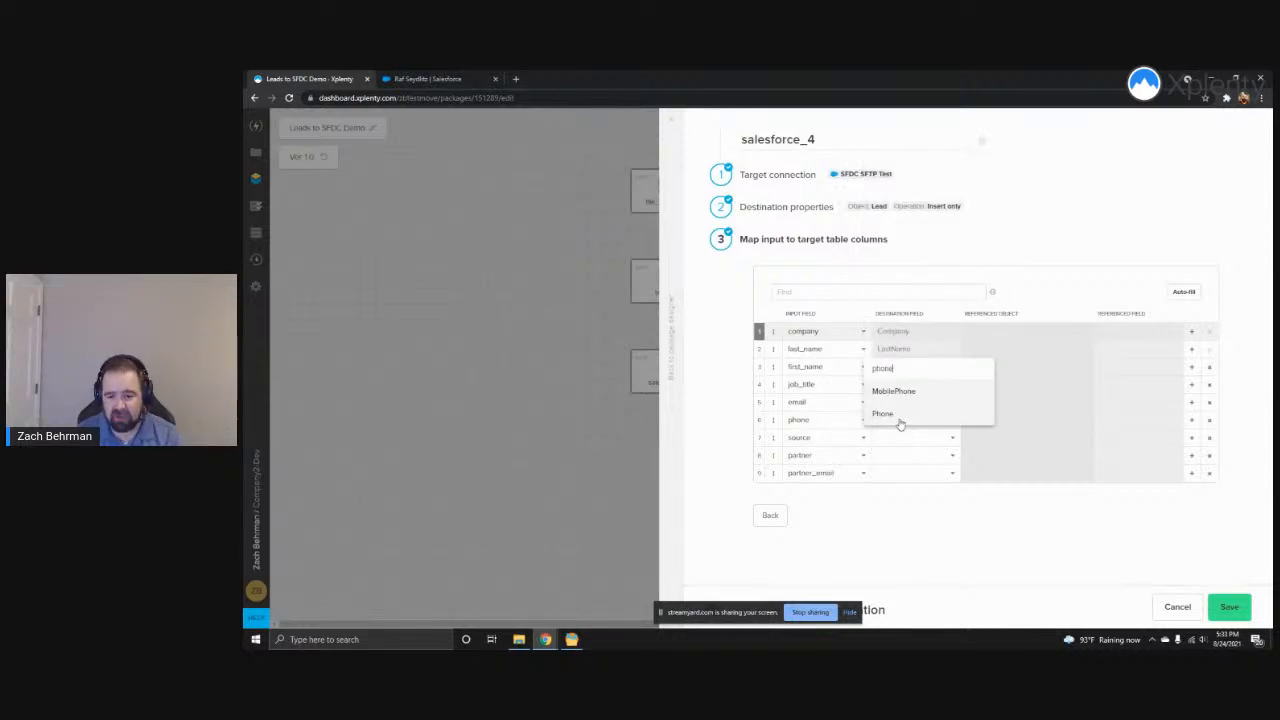
left_click(896, 418)
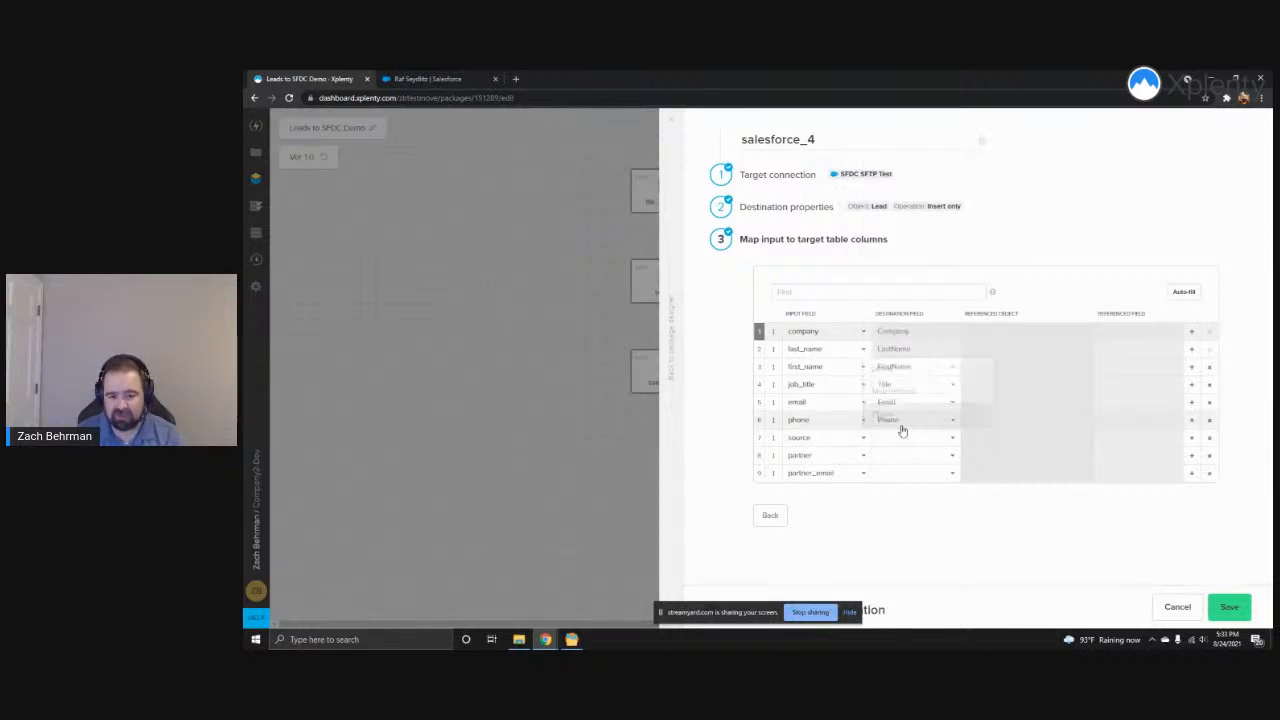
- Map source to LeadSource, partner to partner_company__c and partner_email to partner_email__c, and save the Salesforce destination
left_click(900, 438)
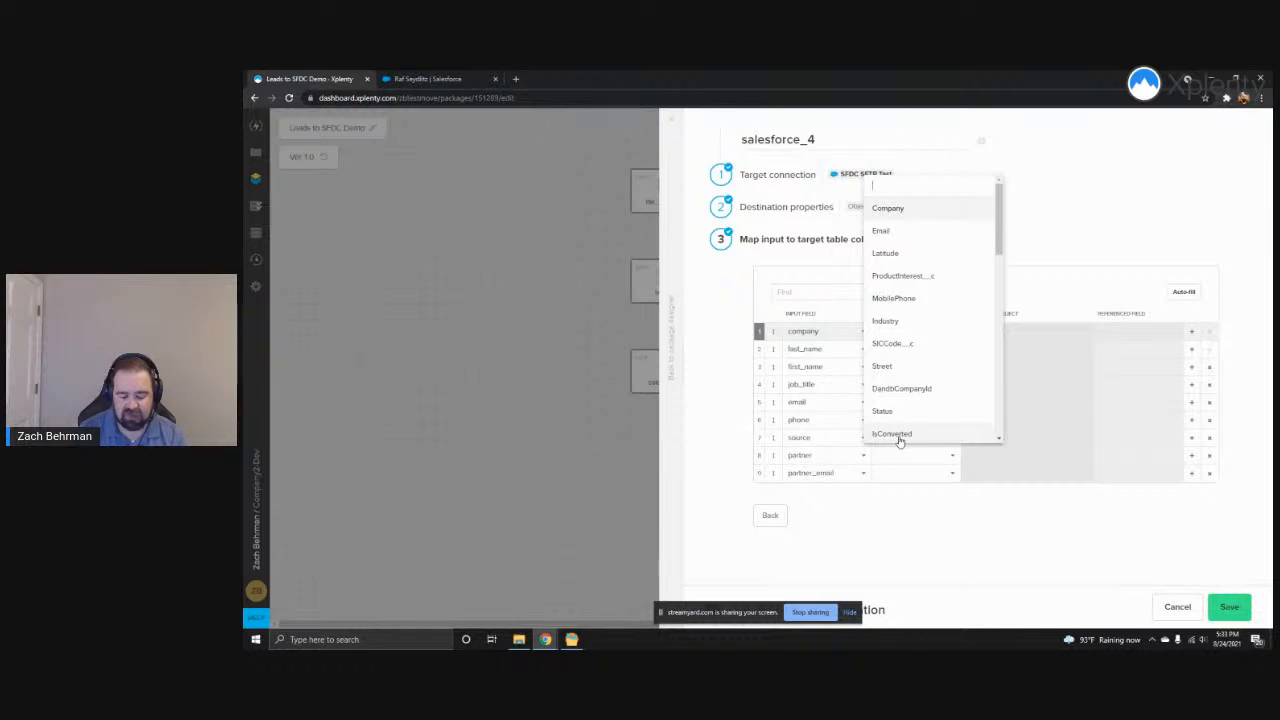
type("source")
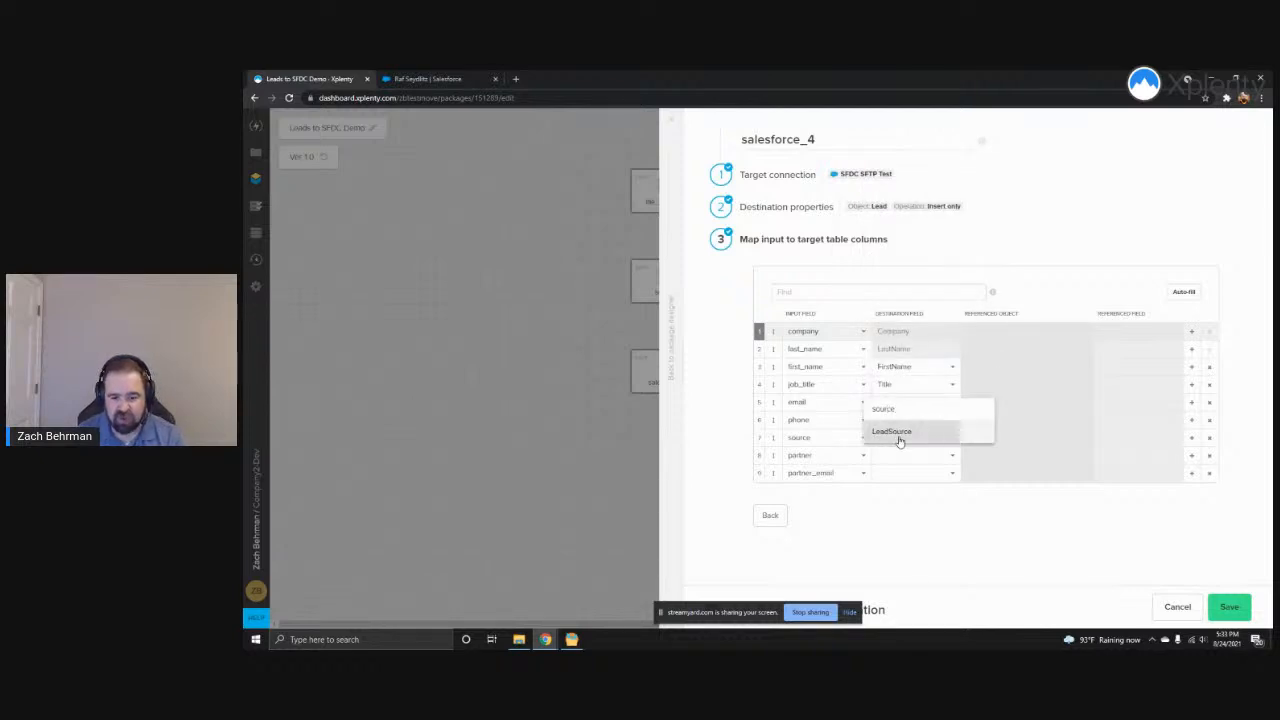
left_click(898, 435)
left_click(906, 455)
type("par")
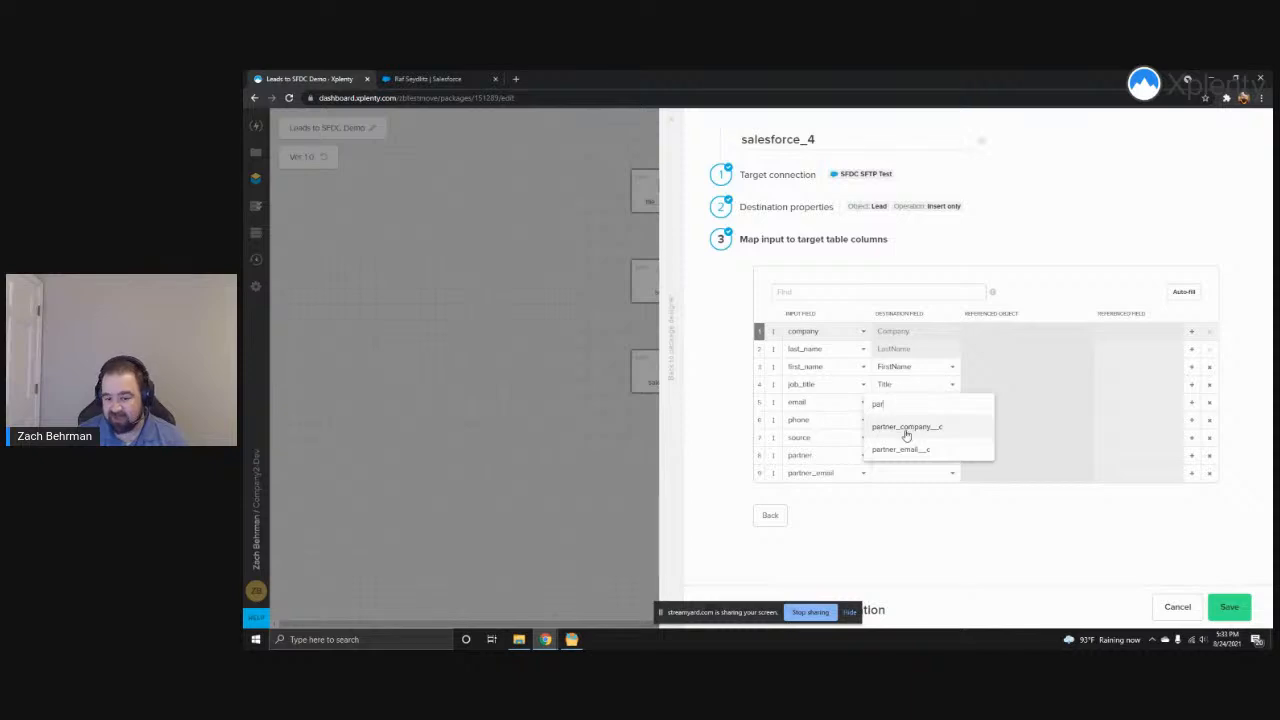
left_click(906, 427)
left_click(904, 482)
type("par")
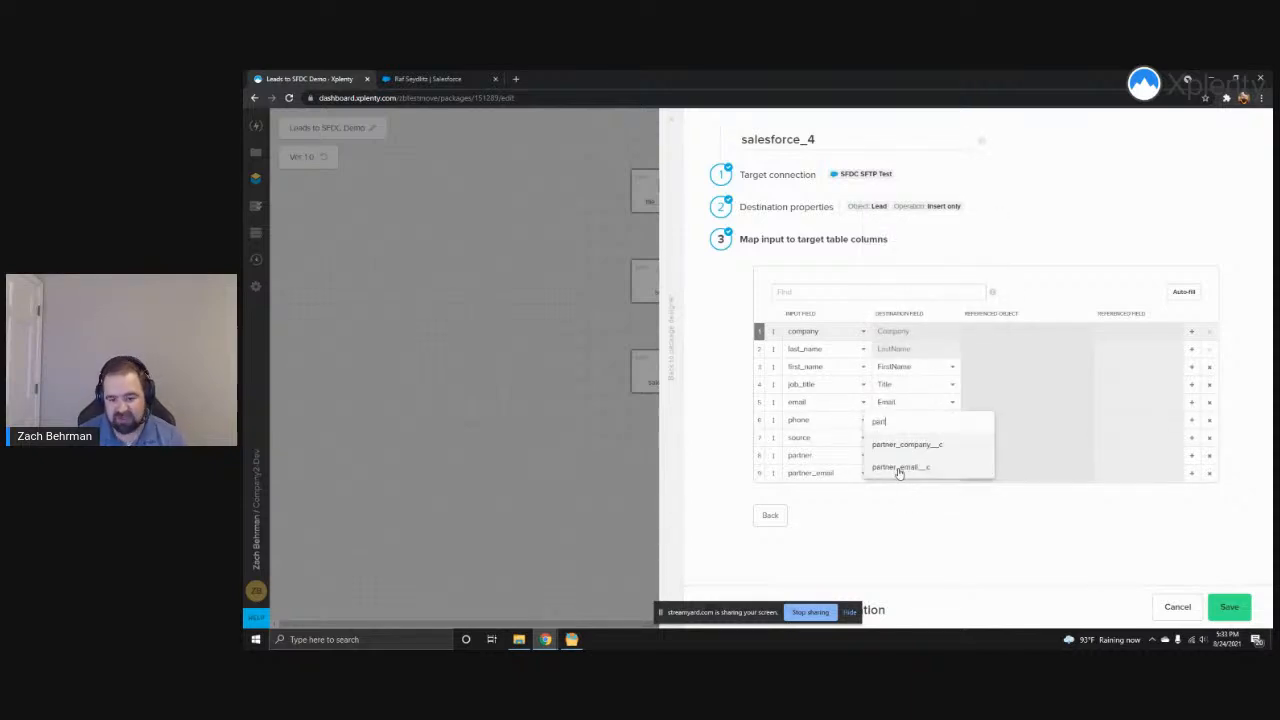
left_click(903, 467)
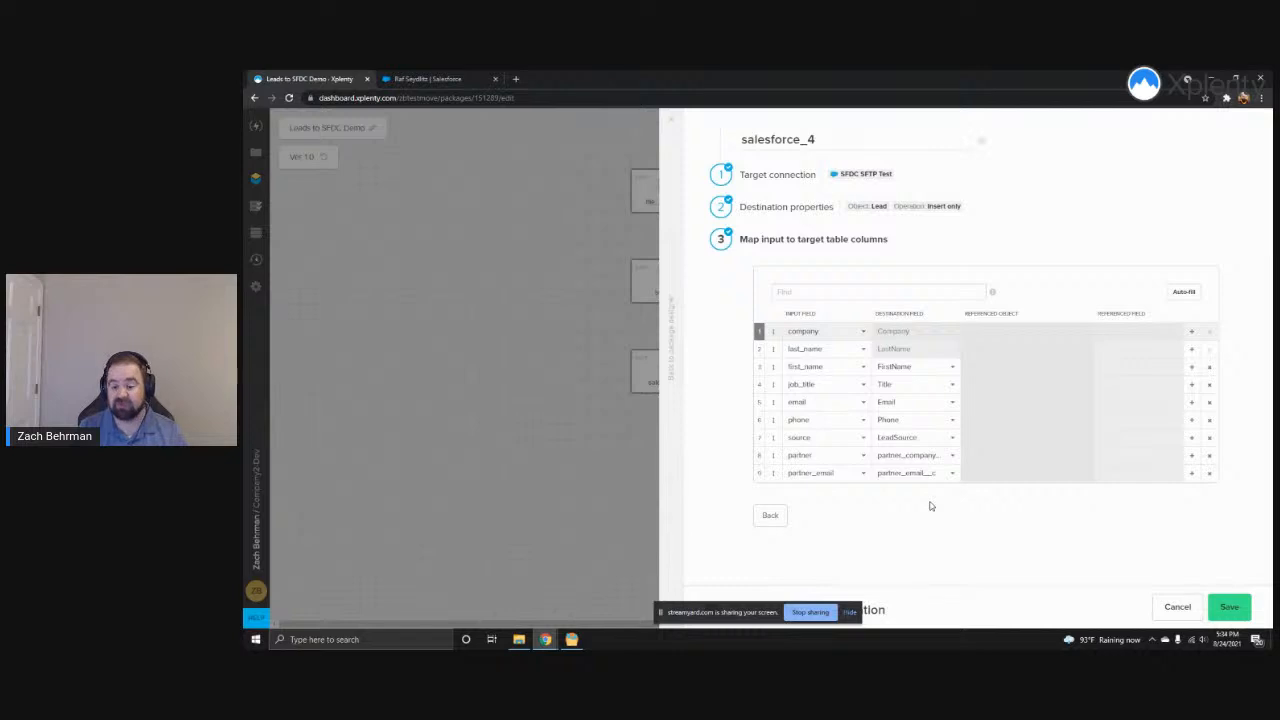
left_click(1229, 607)
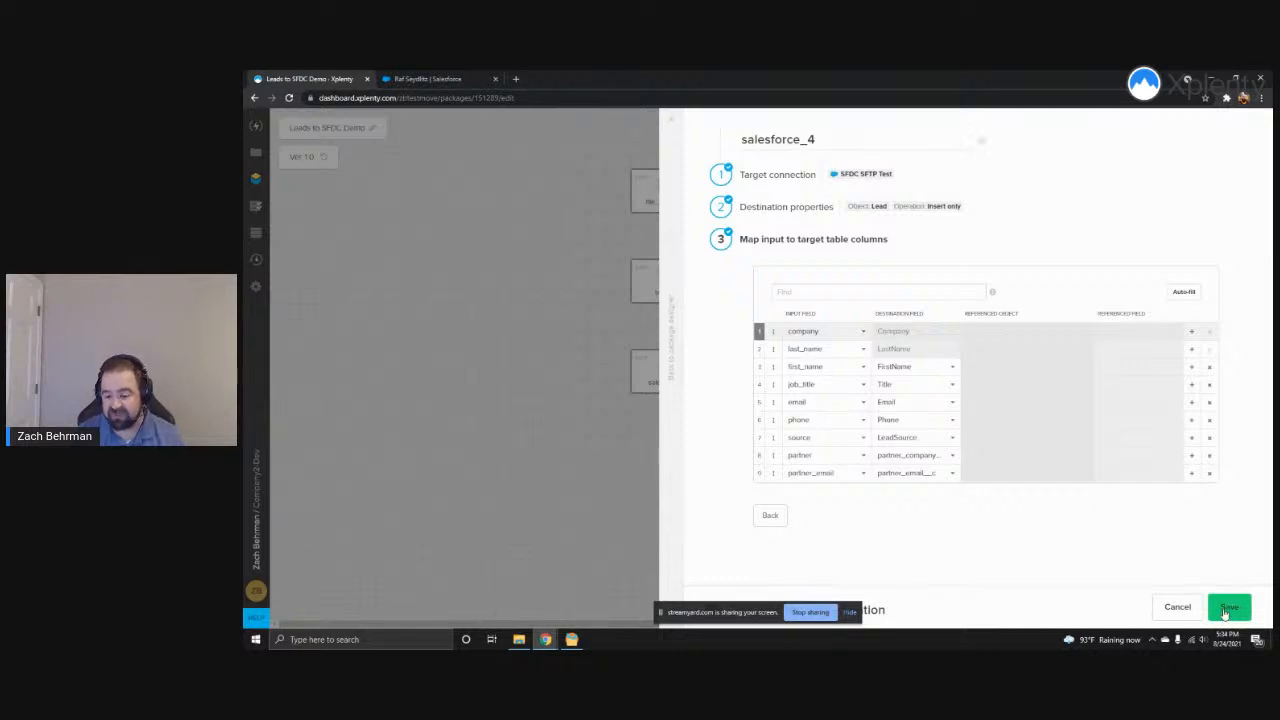
- Save the package and run it as a job on the amber-city-663 cluster
left_click(1151, 128)
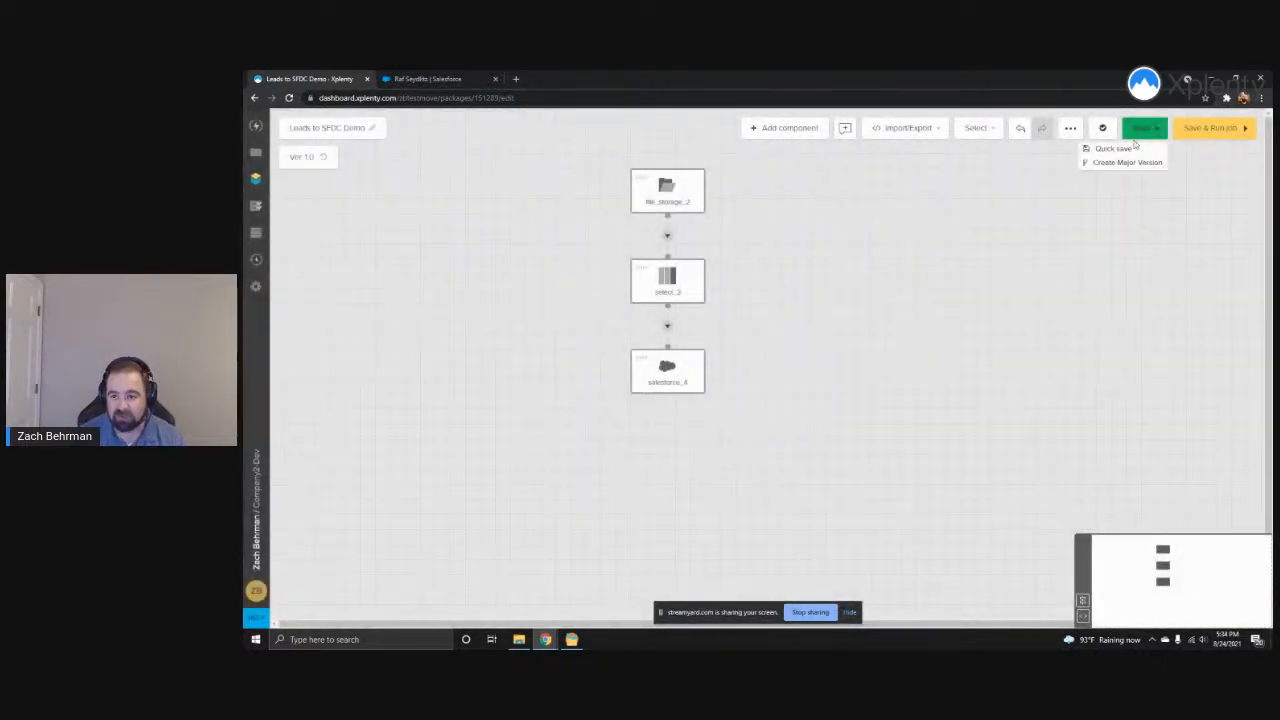
left_click(1162, 147)
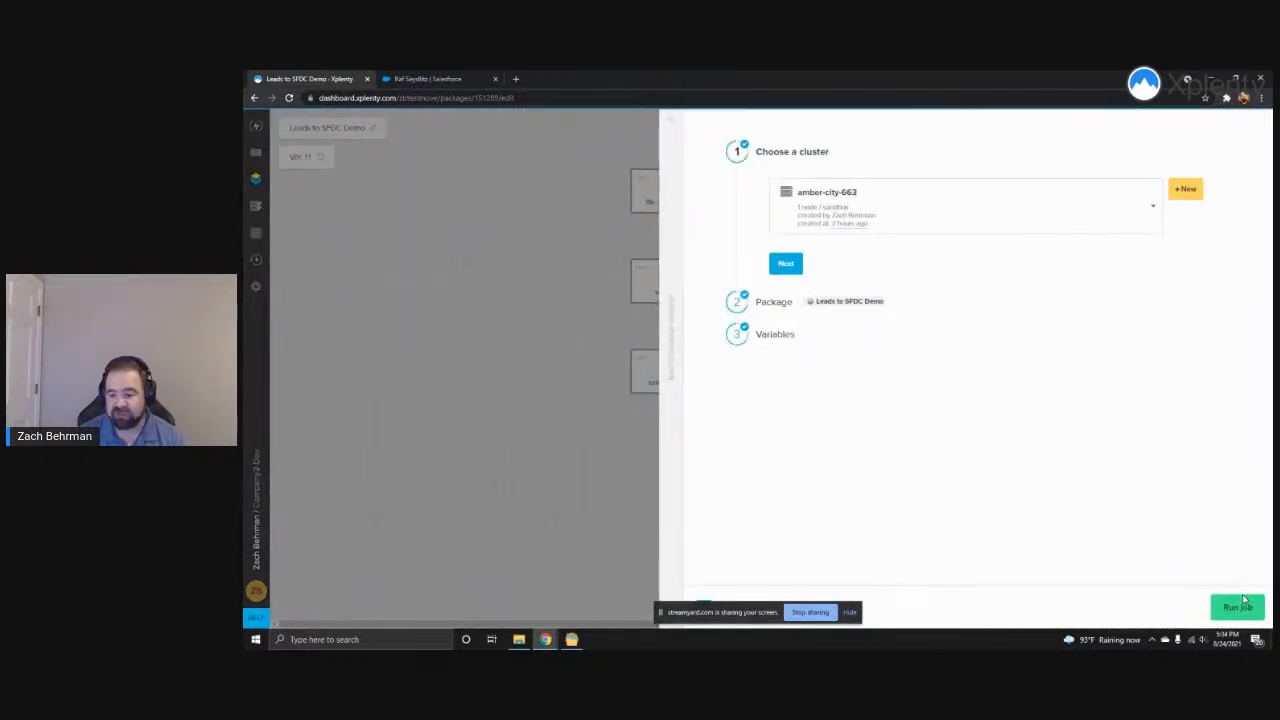
left_click(1237, 608)
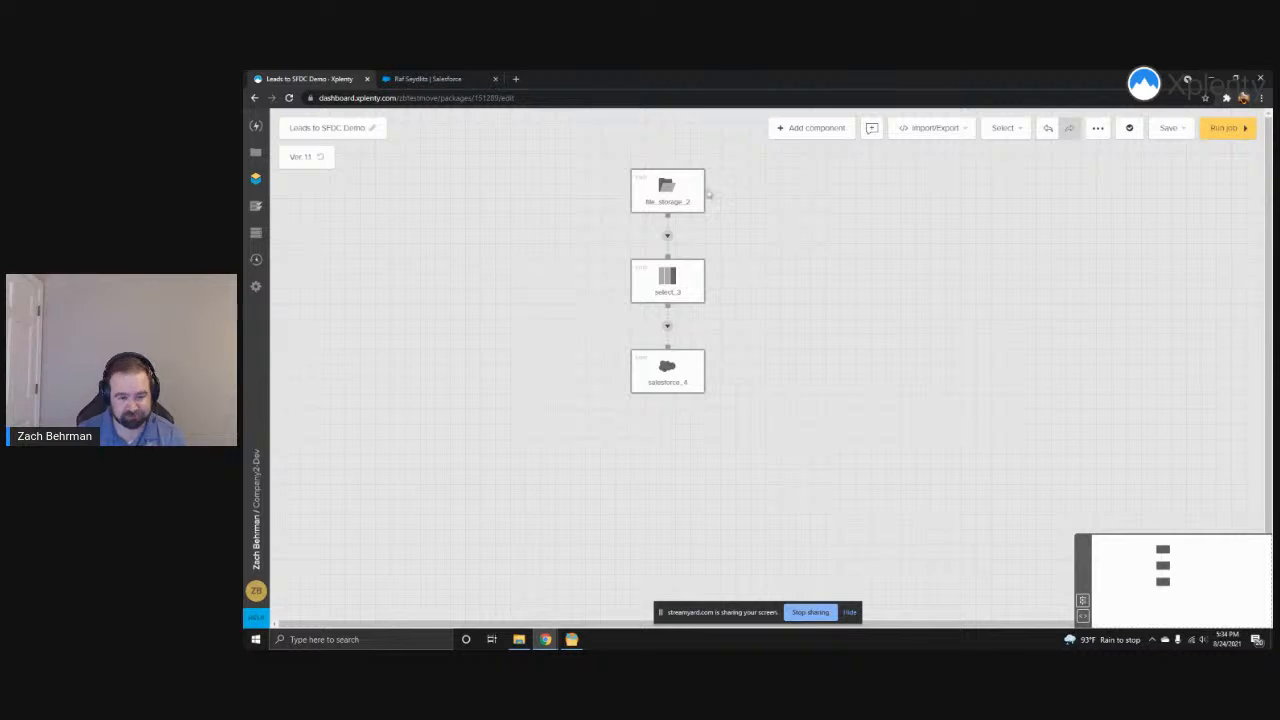
mouse_move(645, 205)
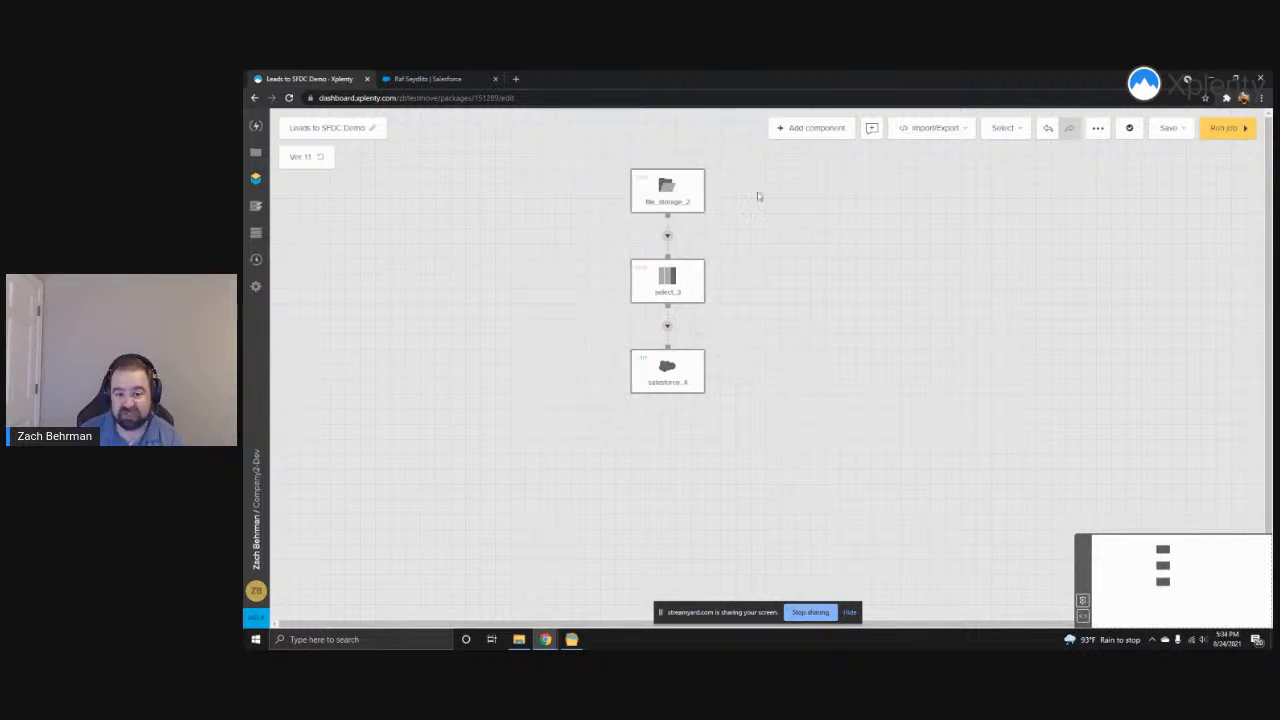
left_click(798, 130)
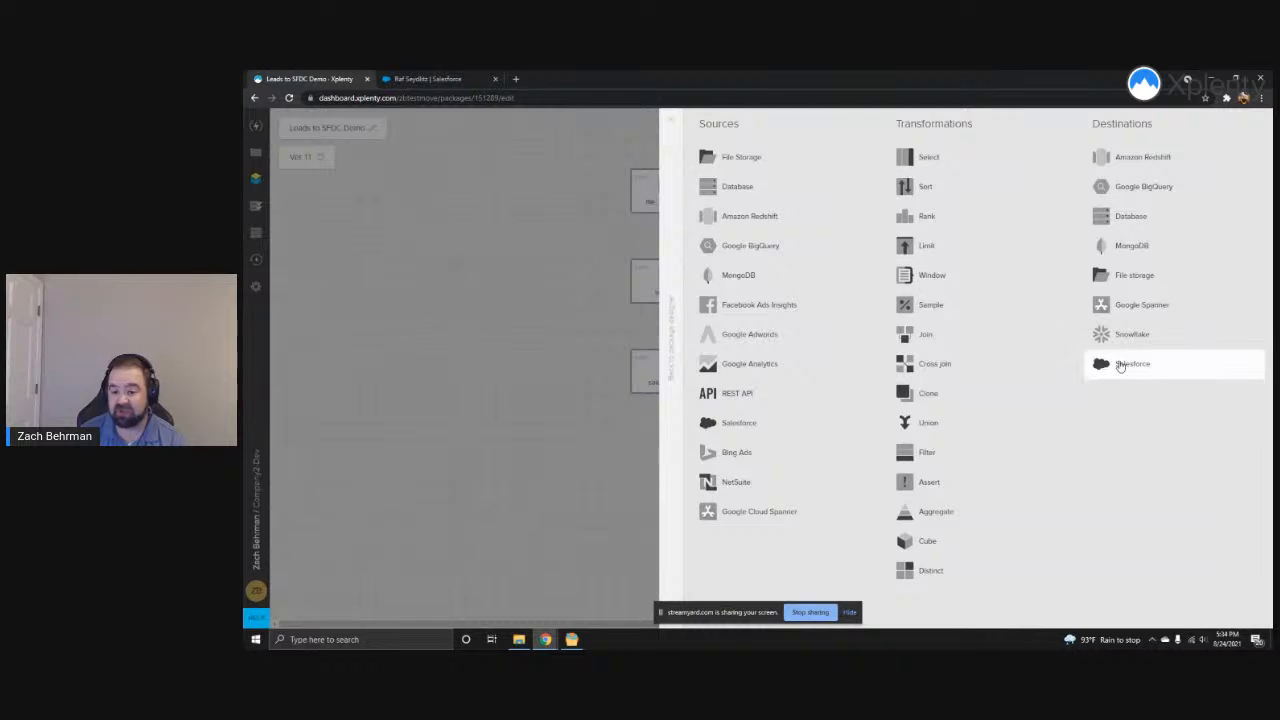
left_click(1116, 364)
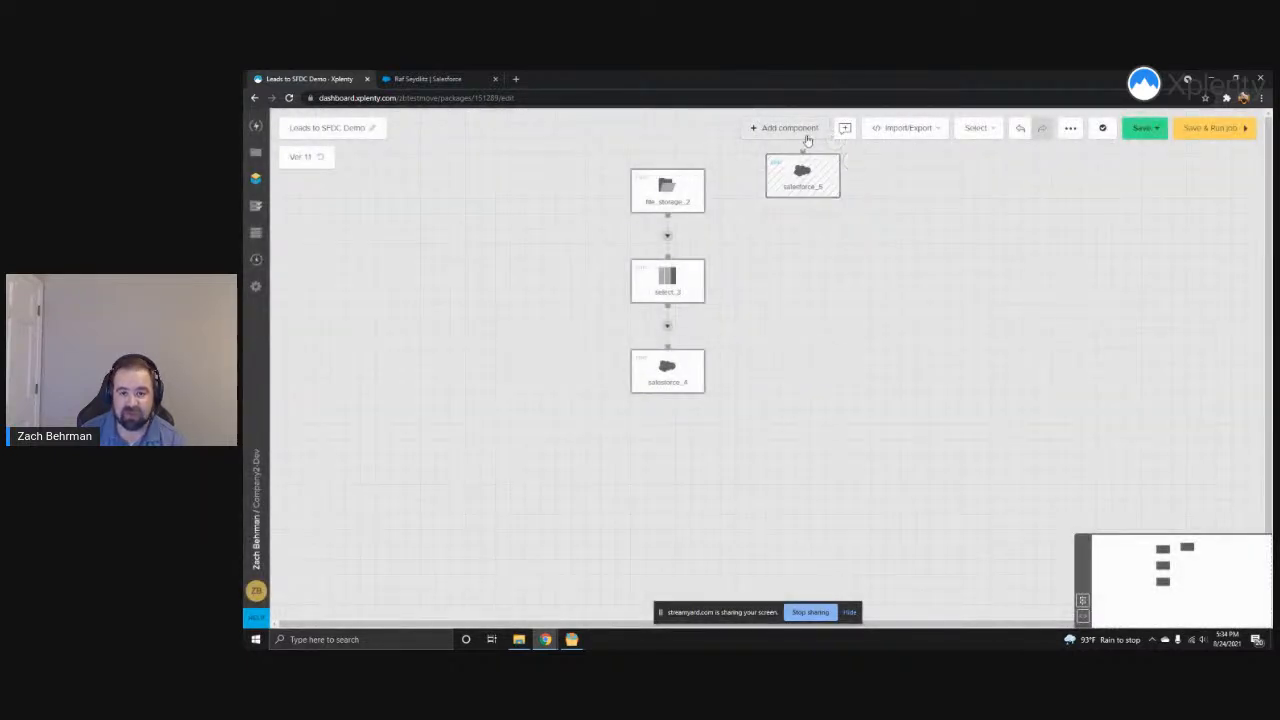
left_click(850, 160)
- Add a Salesforce source component and choose SFDC SFTP Test as its input connection
left_click(790, 128)
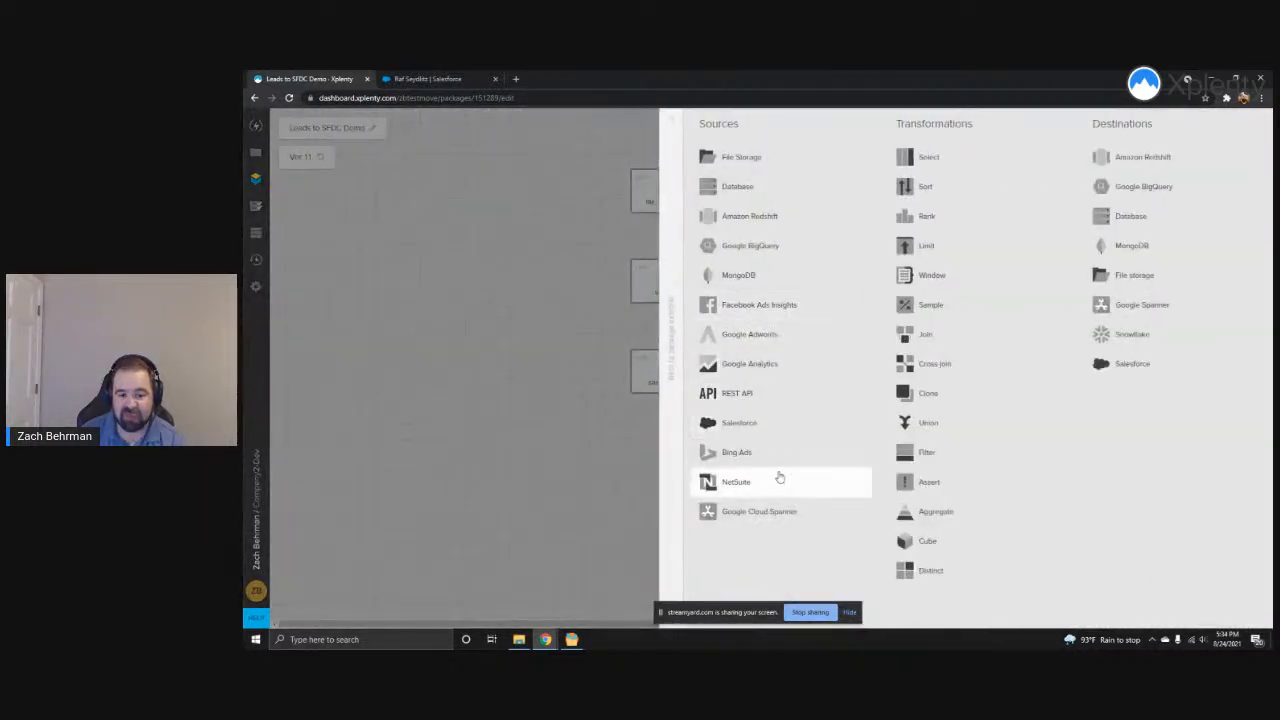
left_click(738, 424)
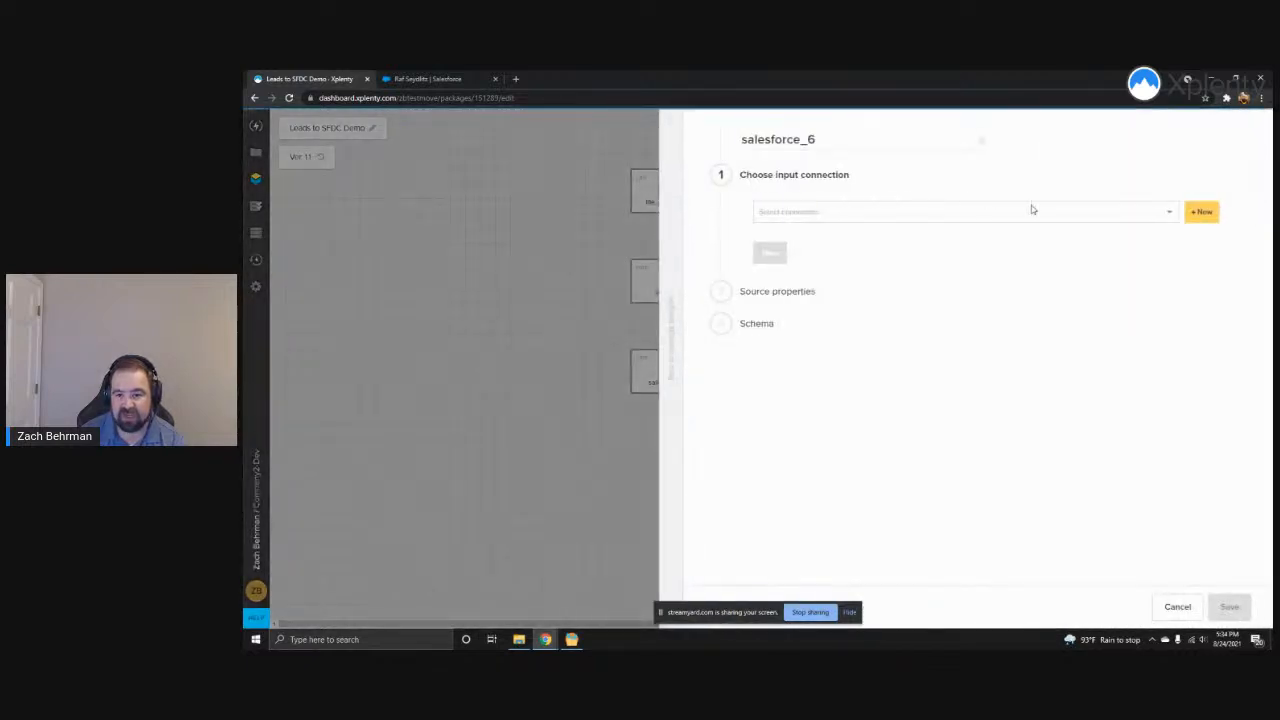
left_click(1033, 209)
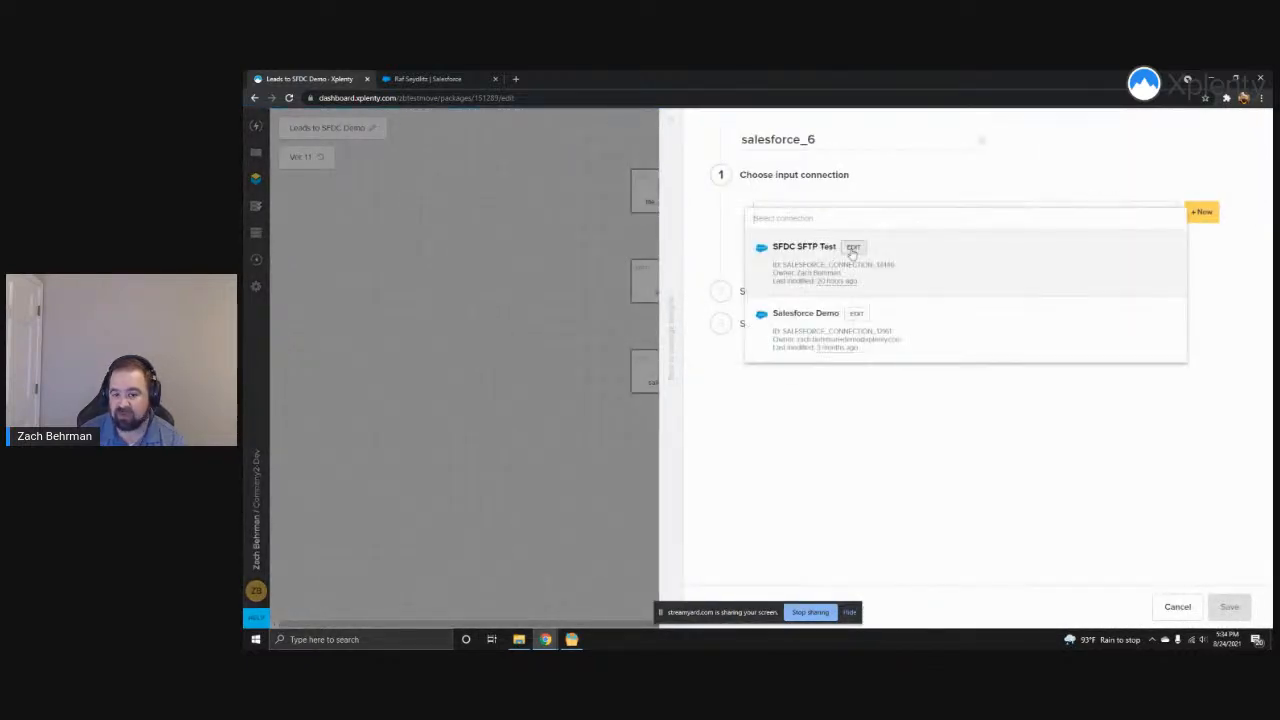
left_click(765, 280)
left_click(766, 288)
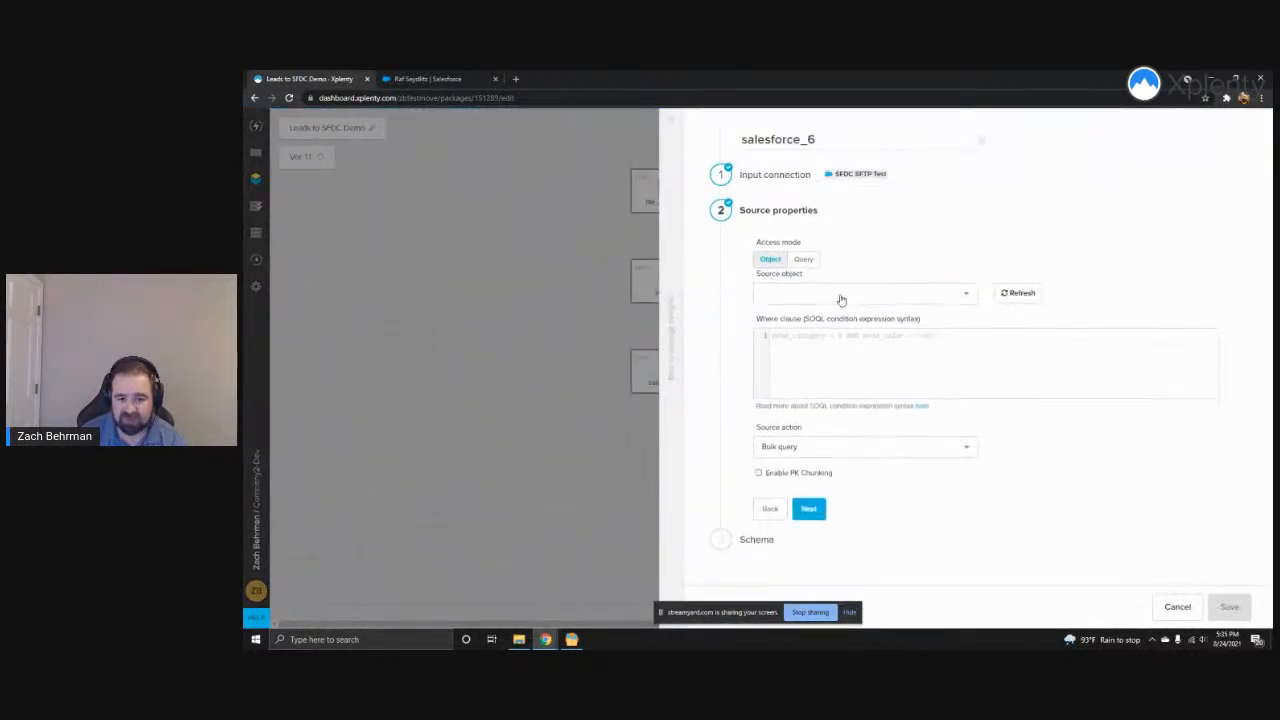
- Set the Salesforce source object to Lead and continue to the input field selection
left_click(827, 291)
type("lead")
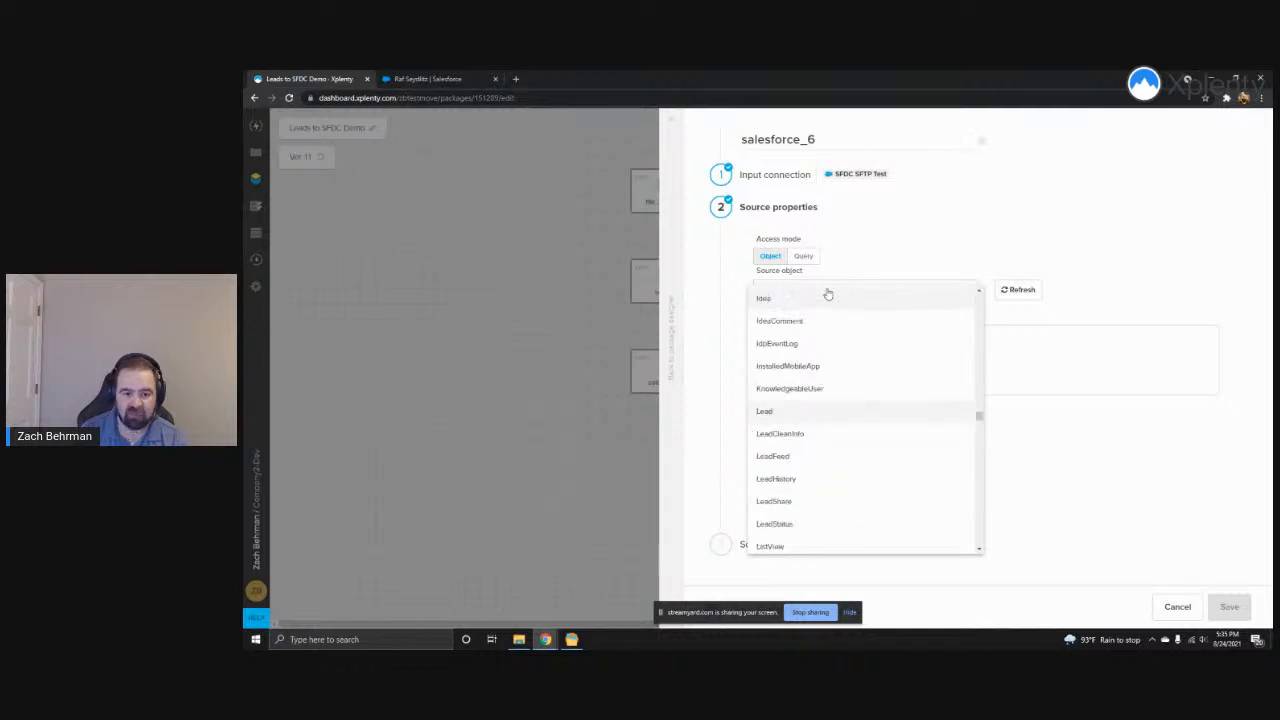
left_click(803, 409)
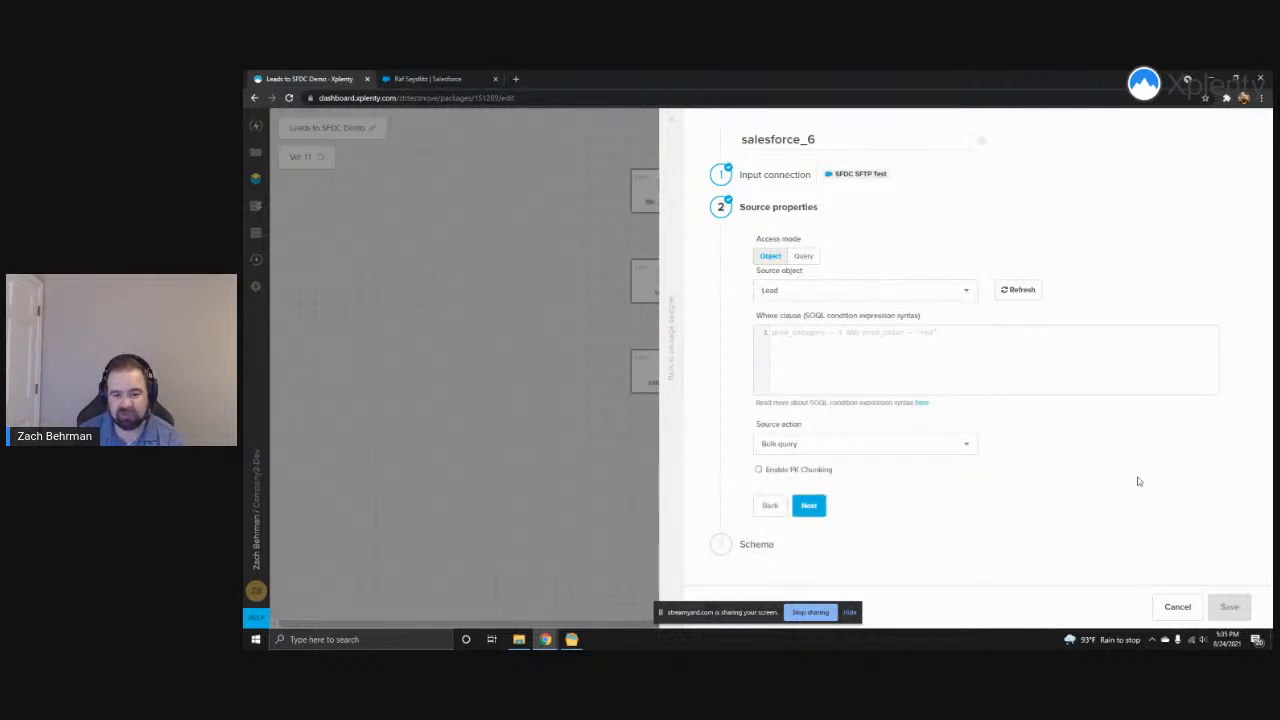
left_click(810, 505)
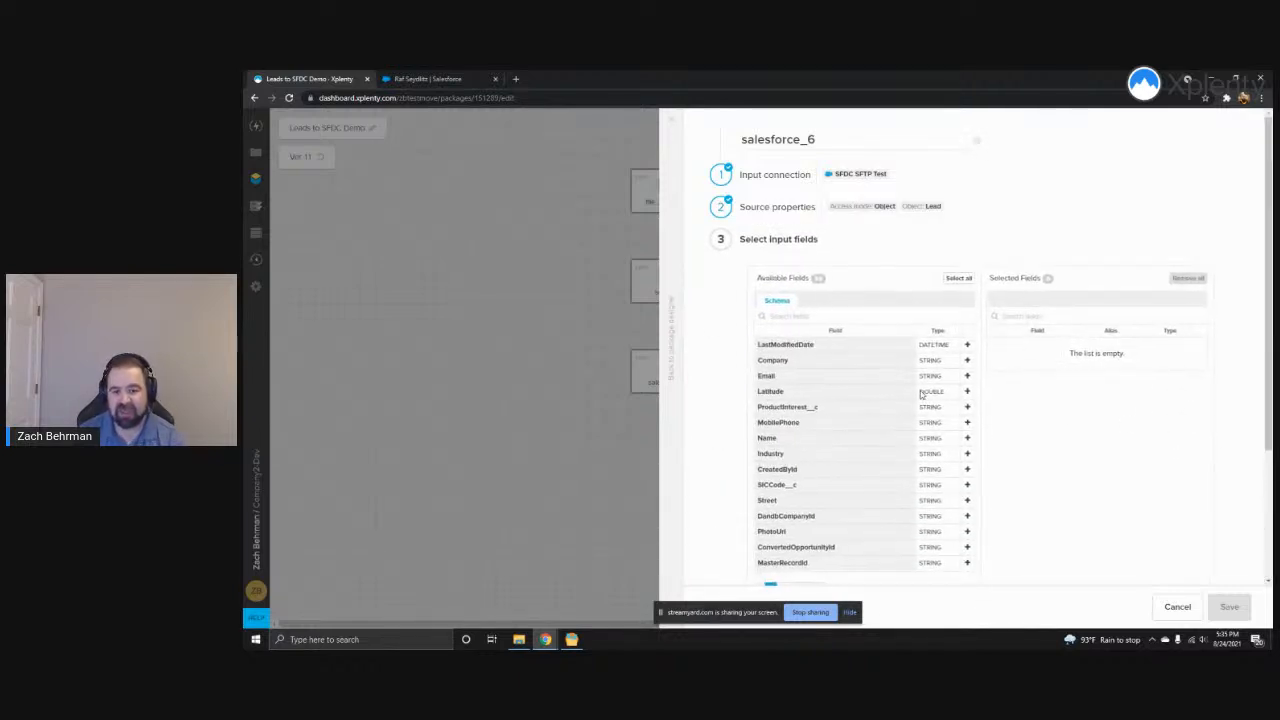
scroll(916, 398, "down", 2)
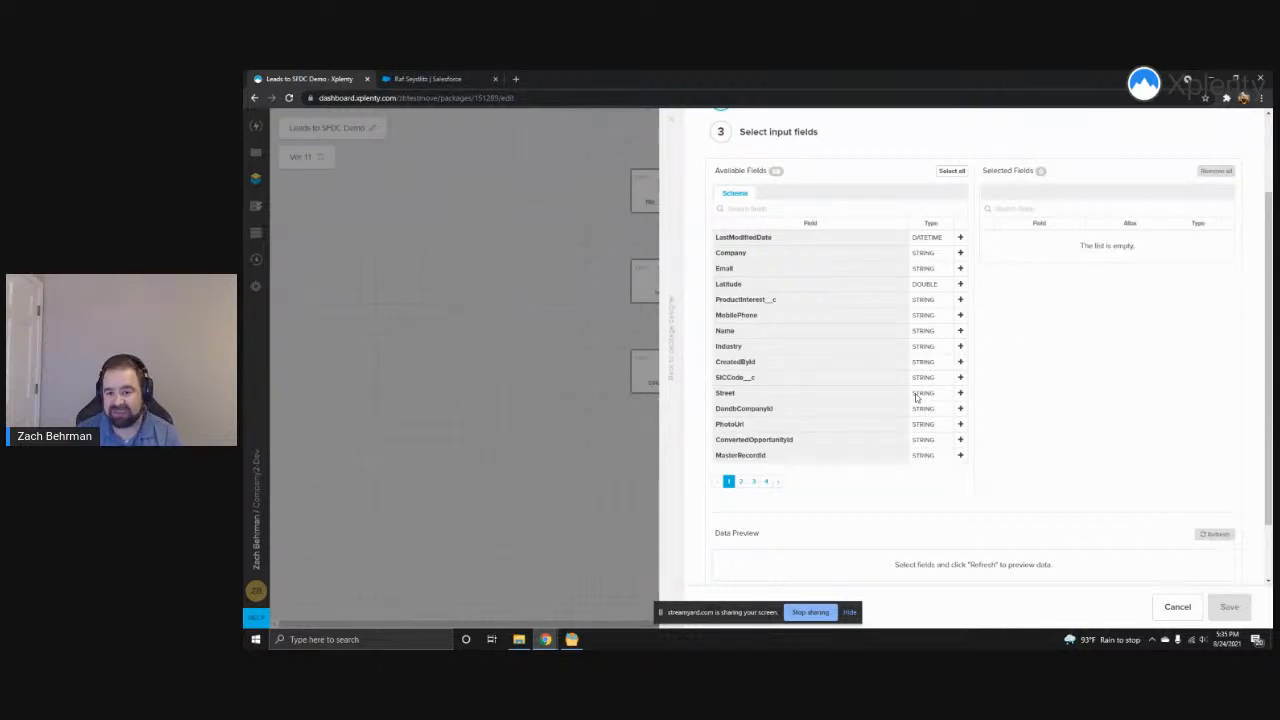
- Add the Company, Email, Name and IsConverted fields to the Salesforce source's selected input fields
left_click(410, 78)
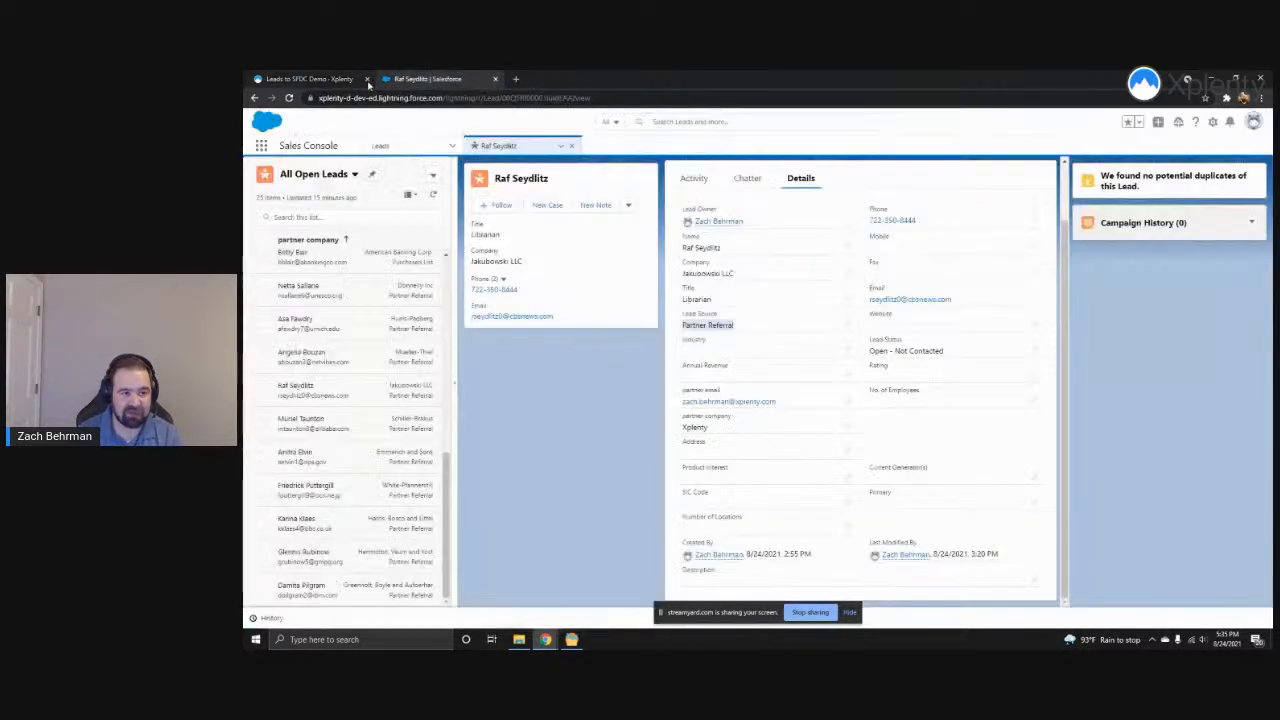
left_click(347, 80)
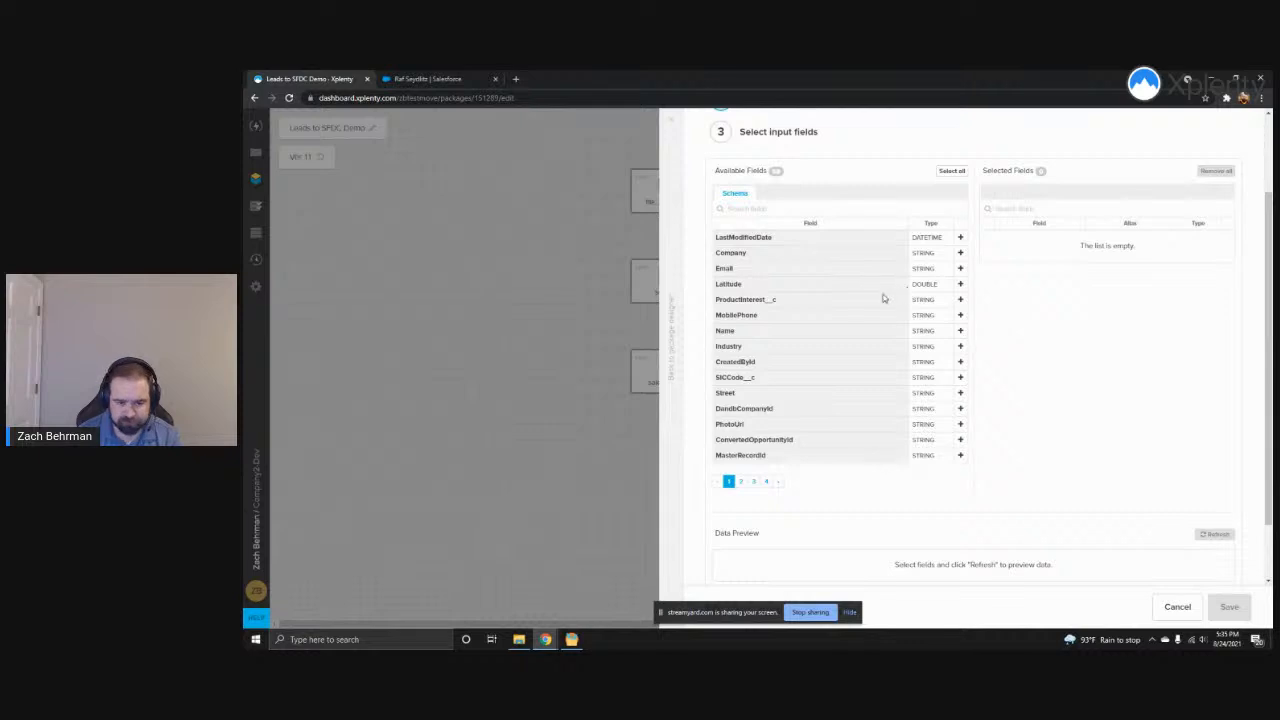
left_click(960, 253)
left_click(960, 268)
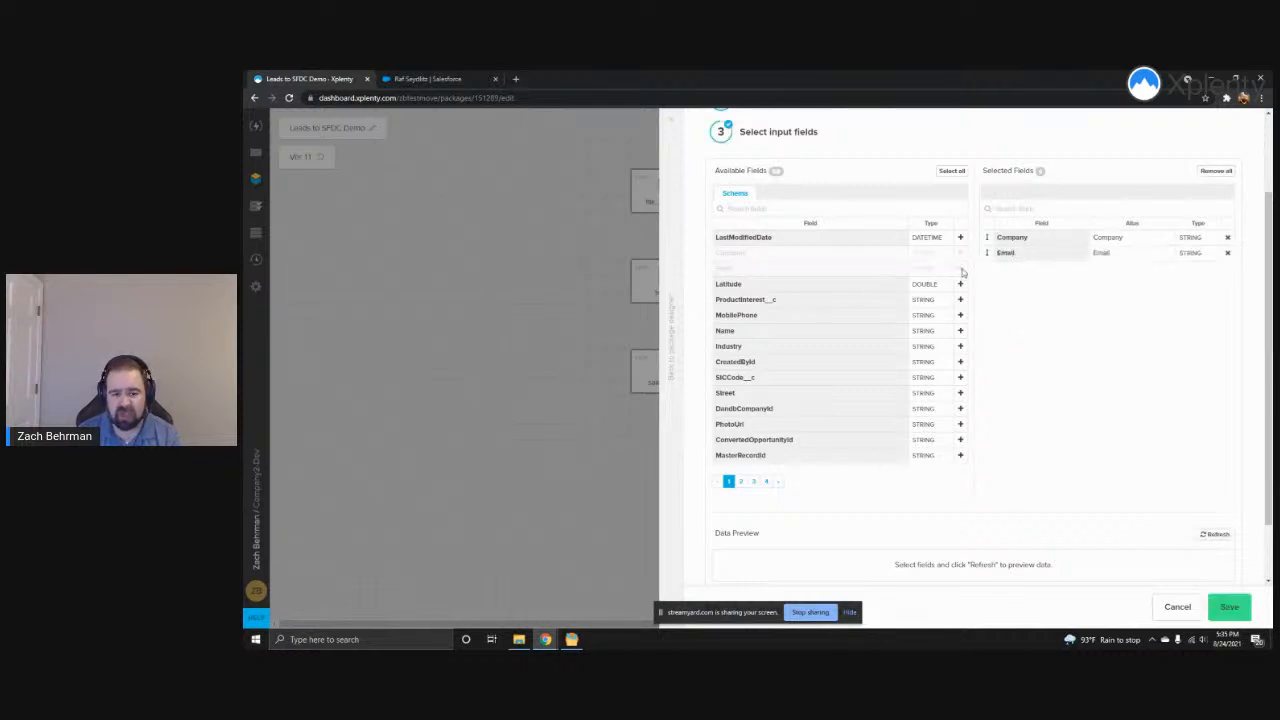
left_click(960, 331)
scroll(885, 352, "down", 1)
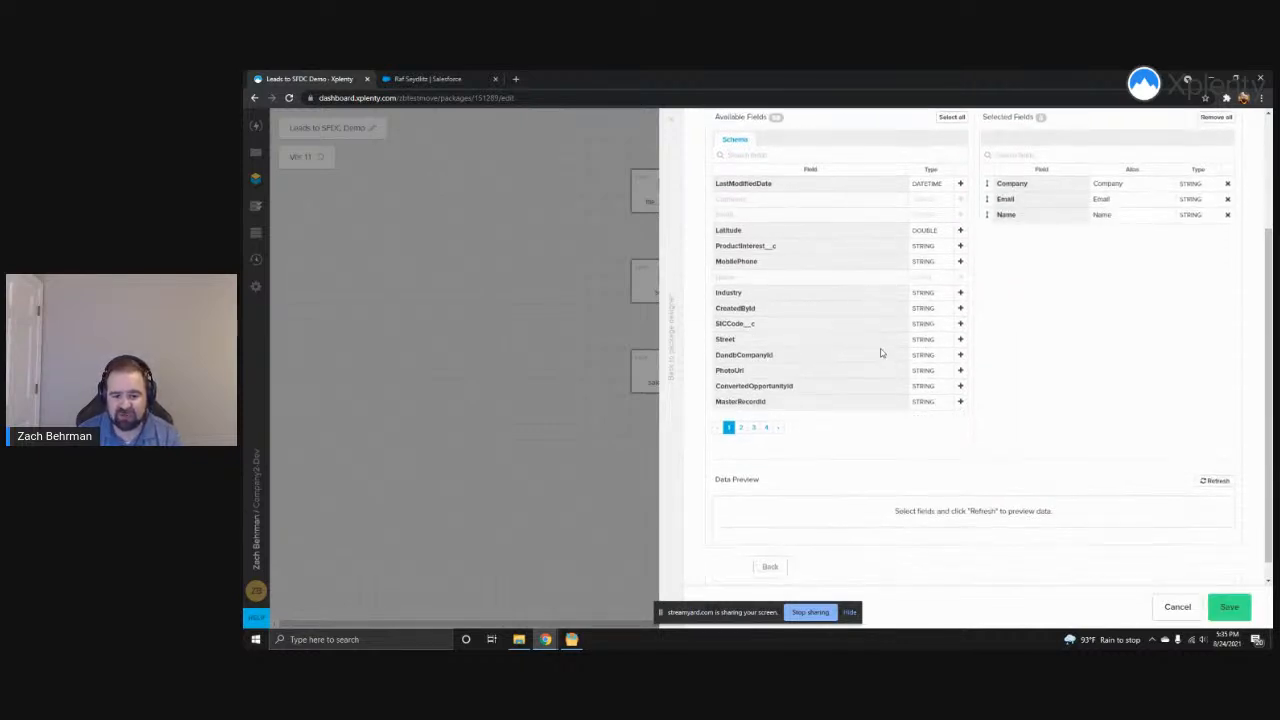
left_click(745, 428)
left_click(961, 231)
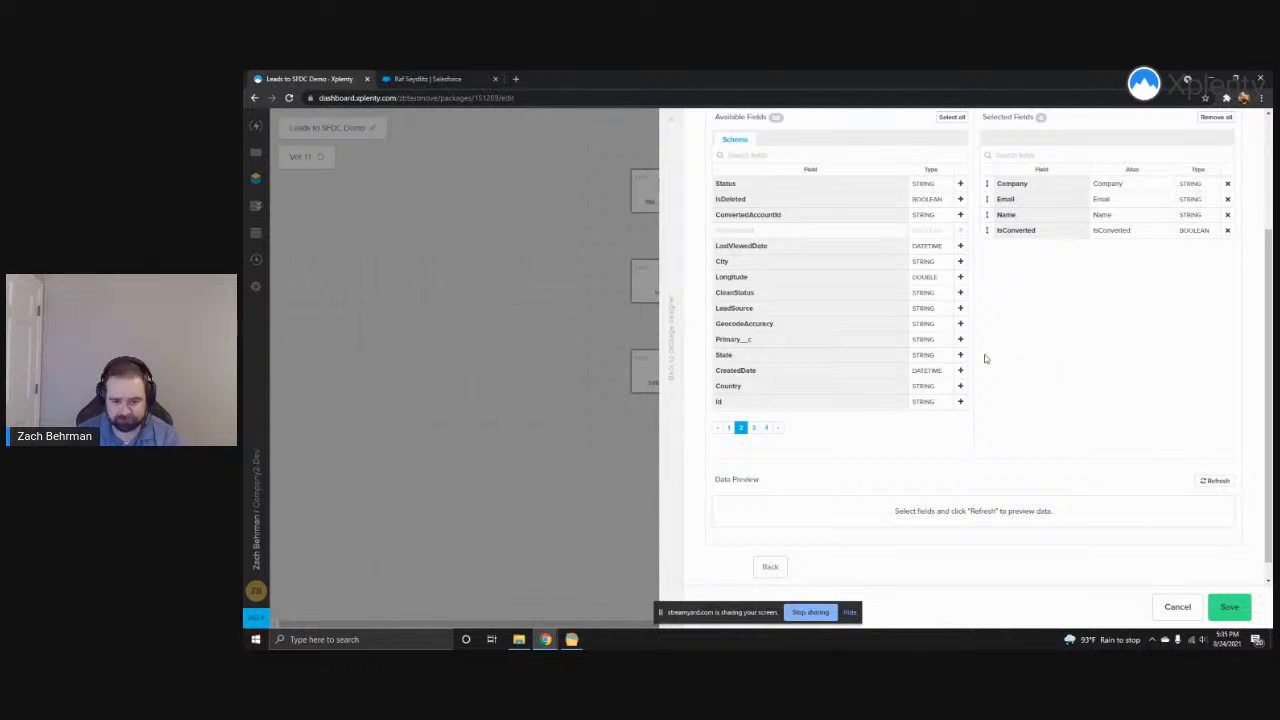
- Search the available fields for "part" and add partner_company__c to the selected fields
left_click(756, 430)
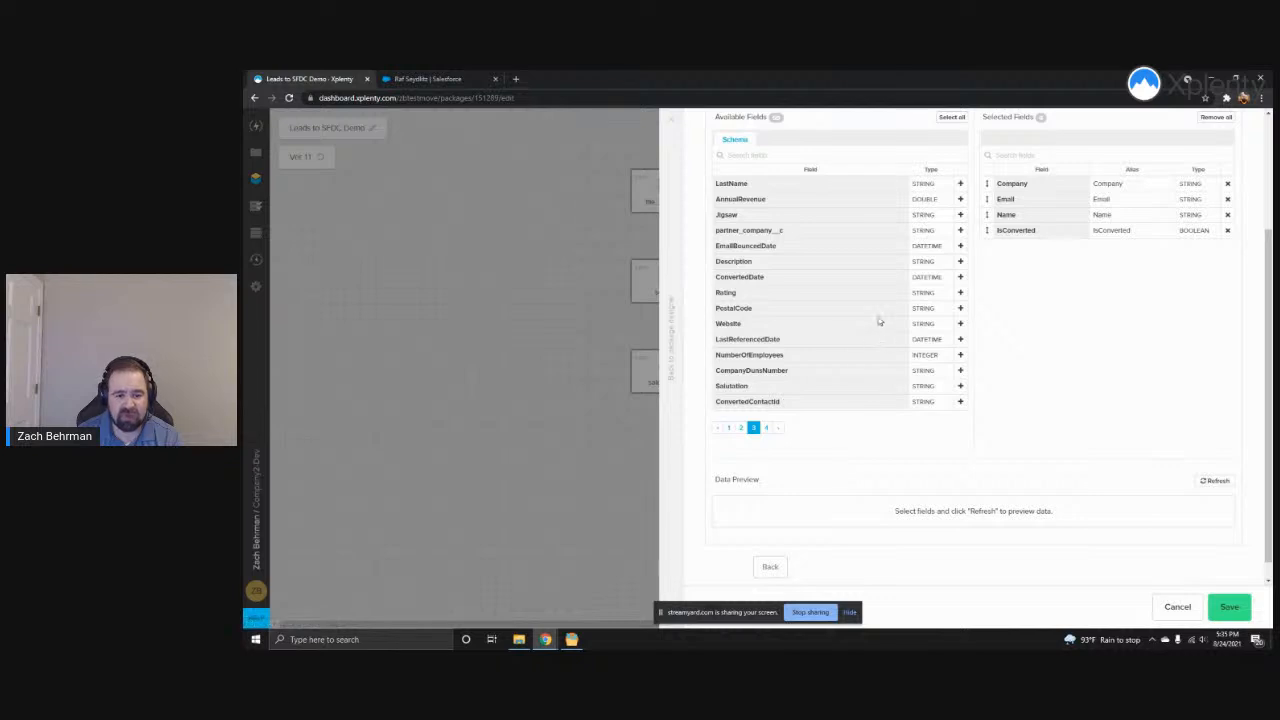
left_click(766, 427)
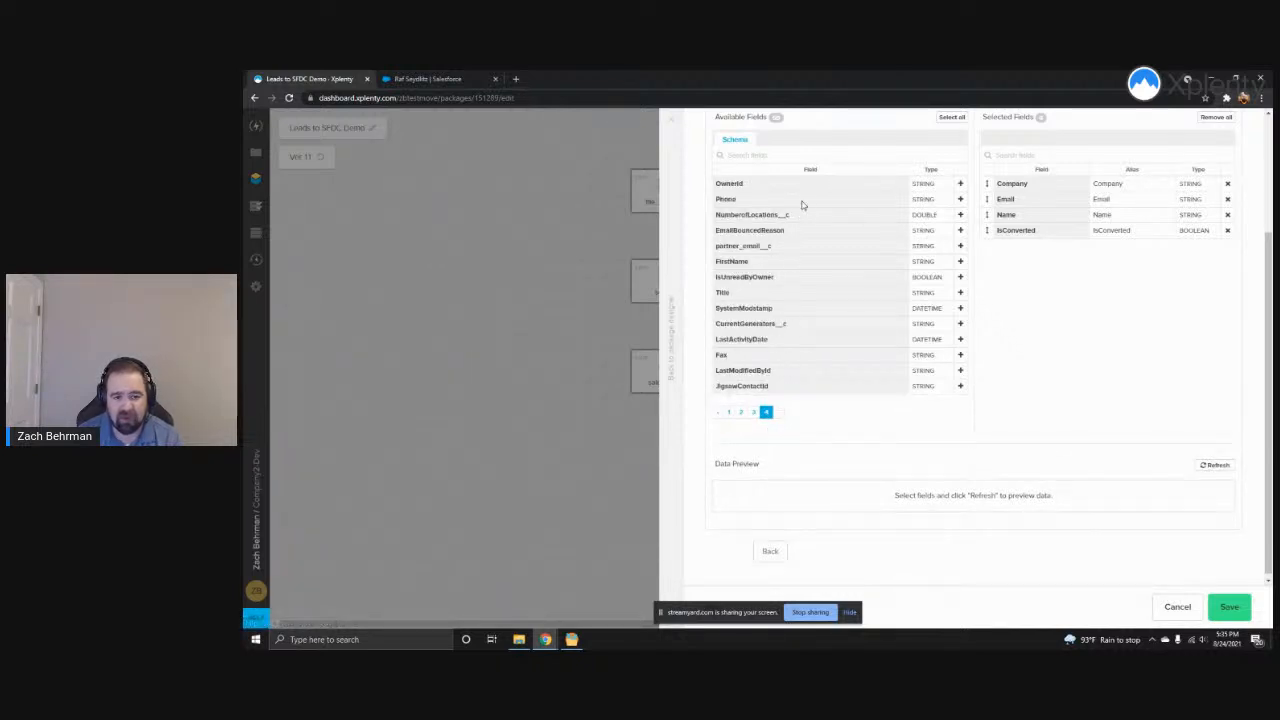
left_click(748, 154)
type("part")
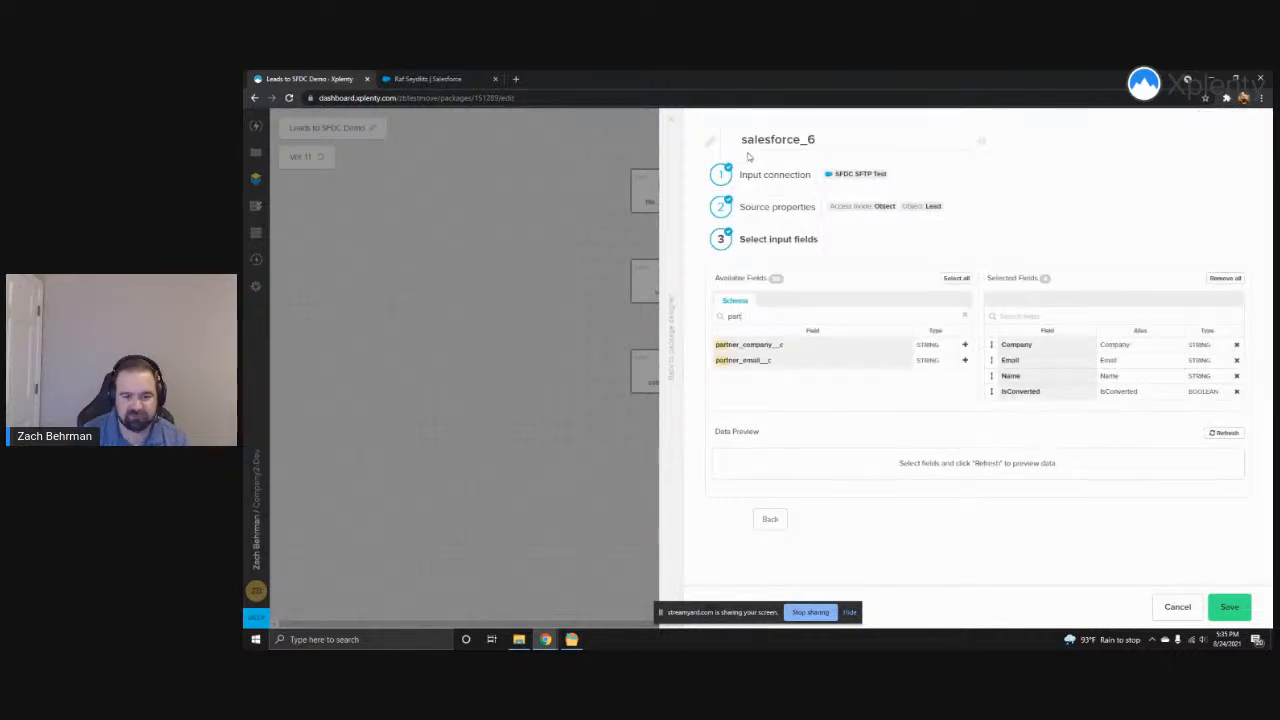
left_click(966, 347)
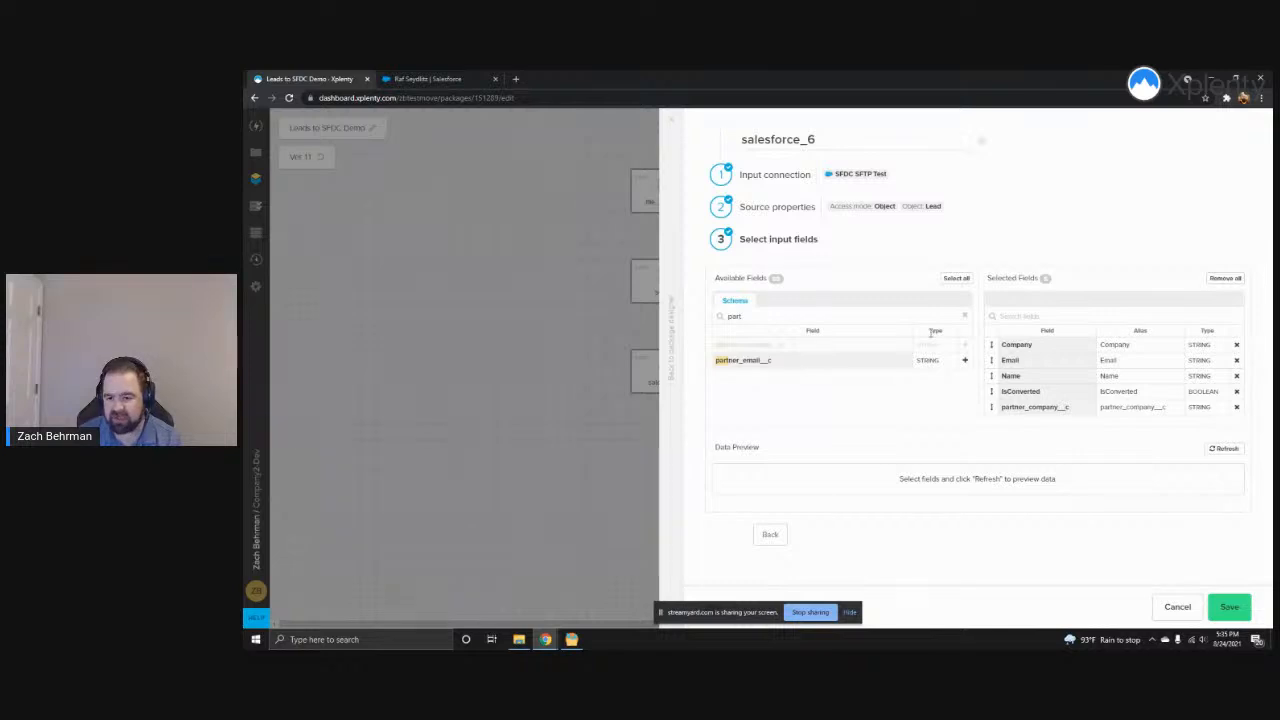
- Refresh the Lead source's data preview and examine the partner_company__c values across the rows
left_click(1215, 448)
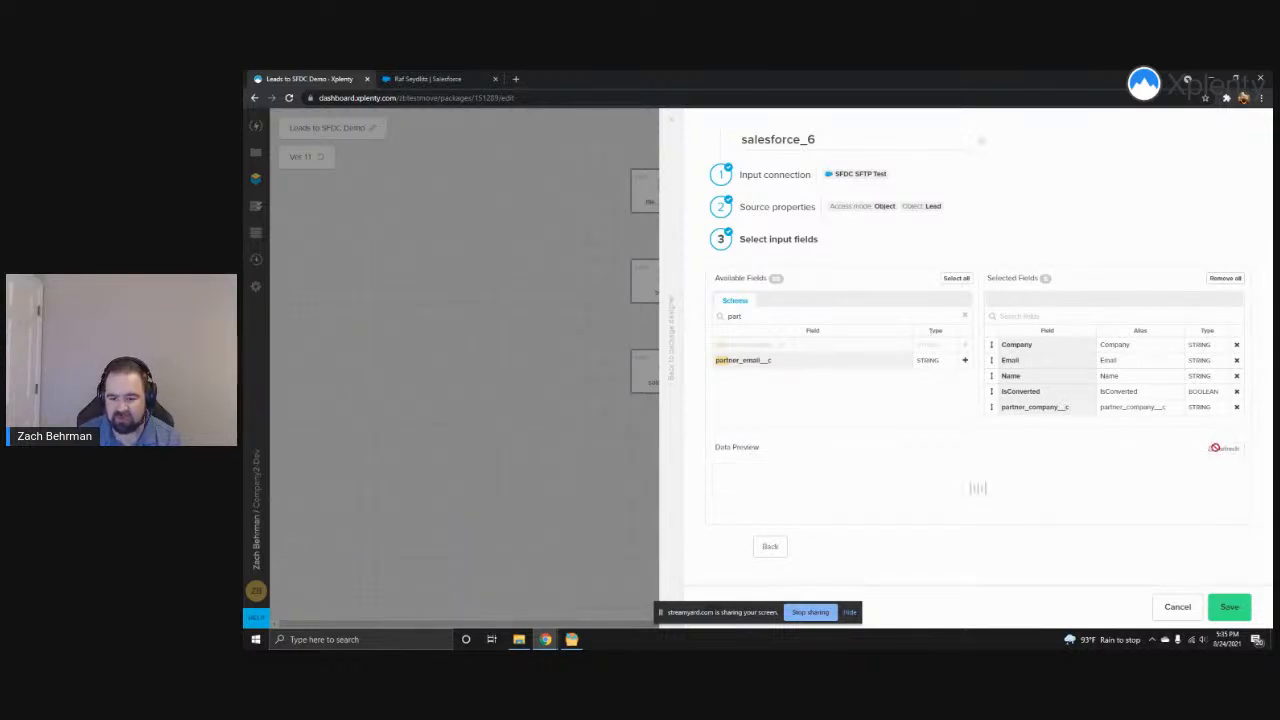
scroll(1100, 420, "down", 4)
scroll(1045, 378, "down", 1)
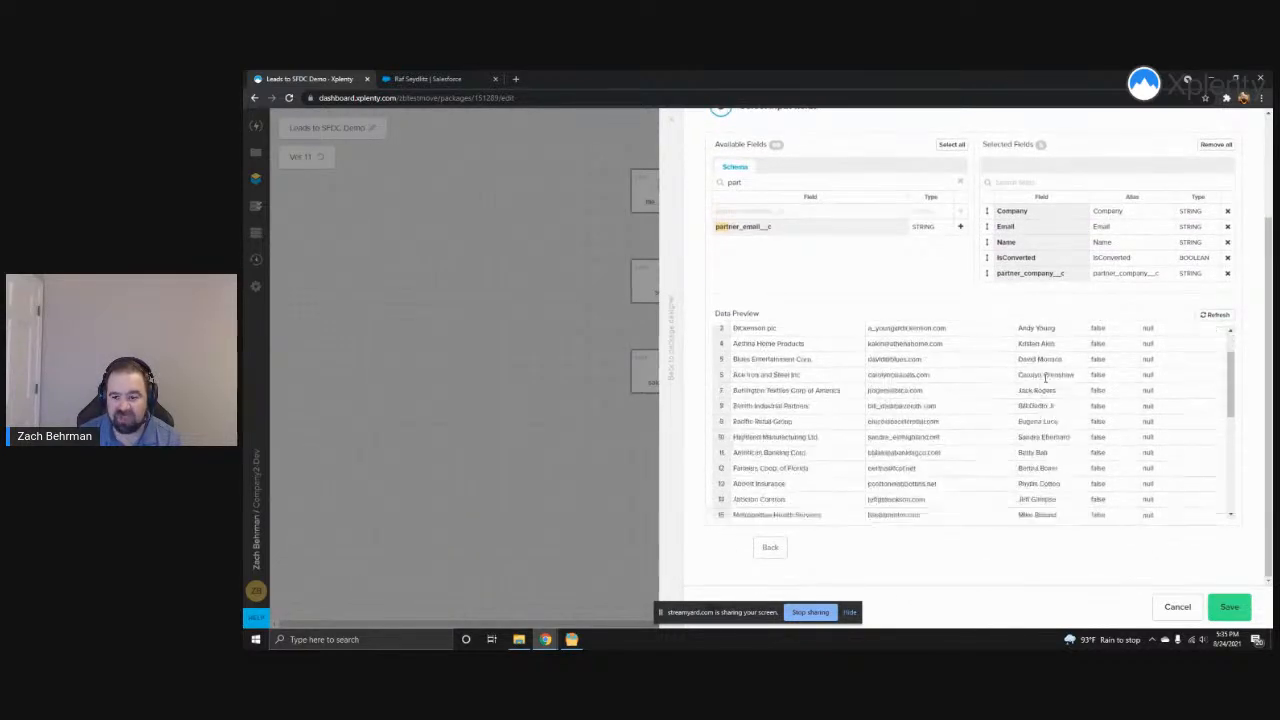
scroll(1045, 378, "down", 5)
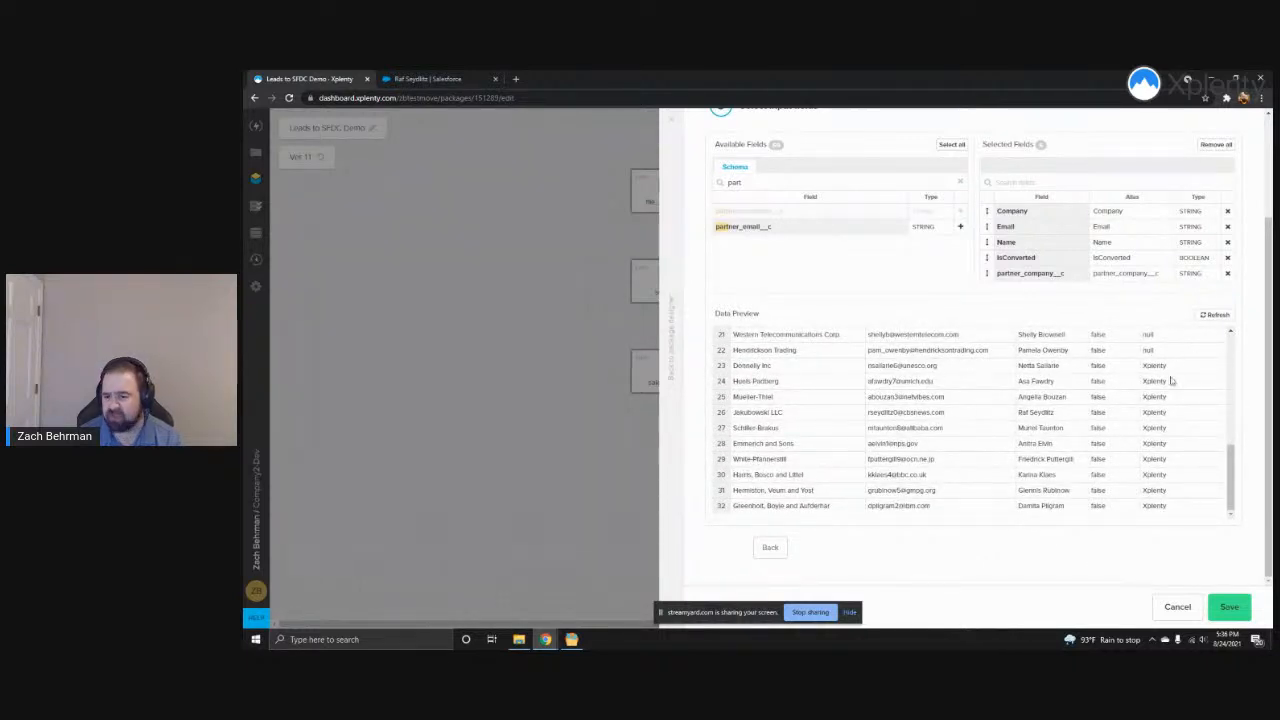
scroll(1148, 392, "up", 6)
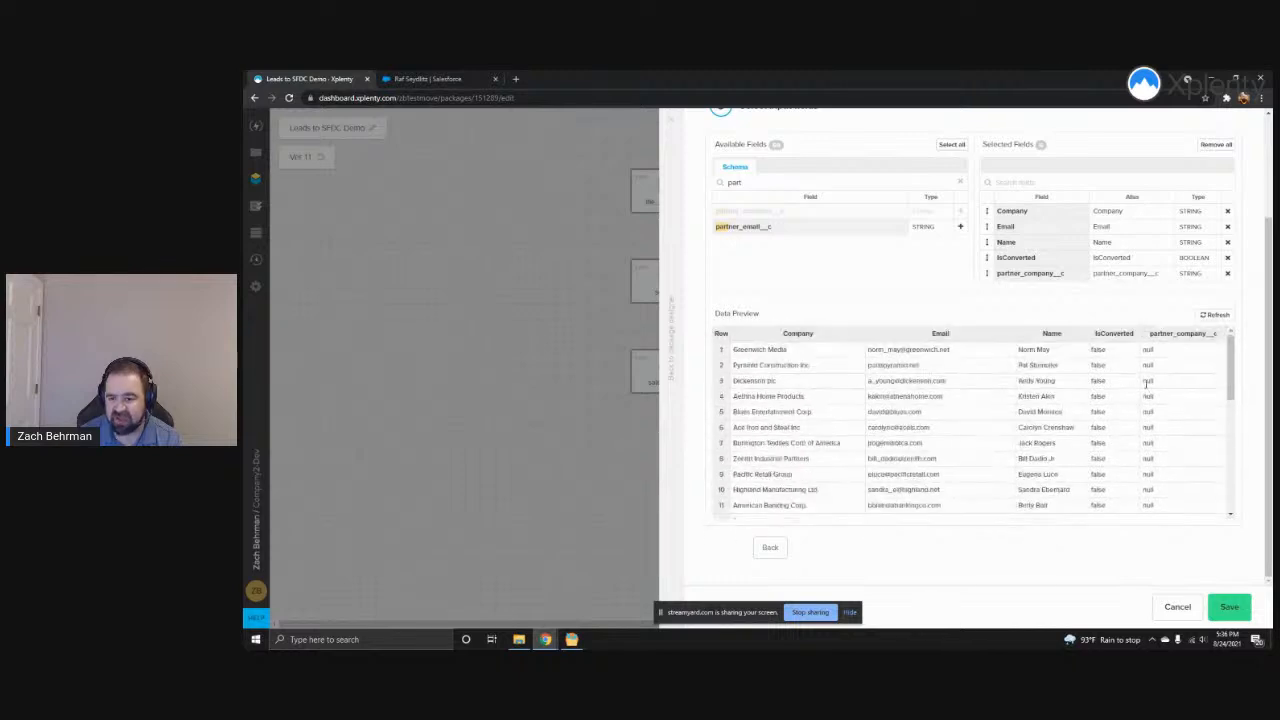
scroll(1146, 385, "down", 6)
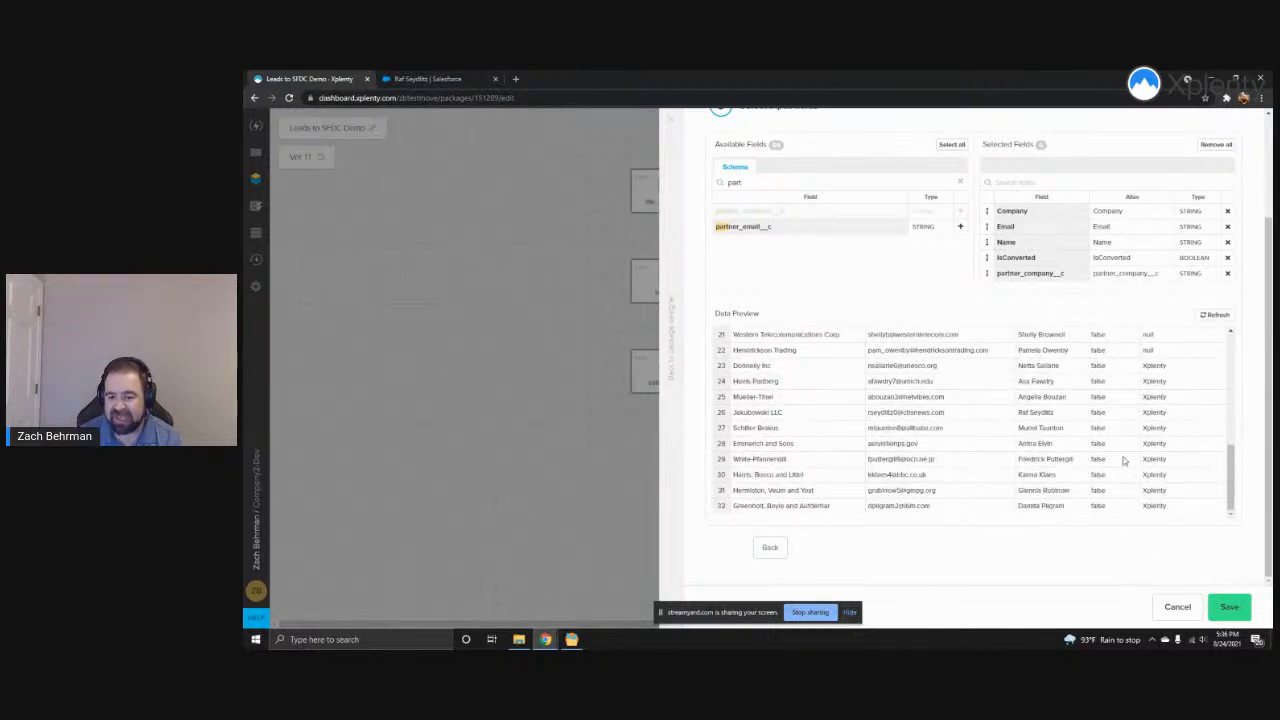
scroll(1050, 458, "up", 5)
scroll(1026, 458, "up", 2)
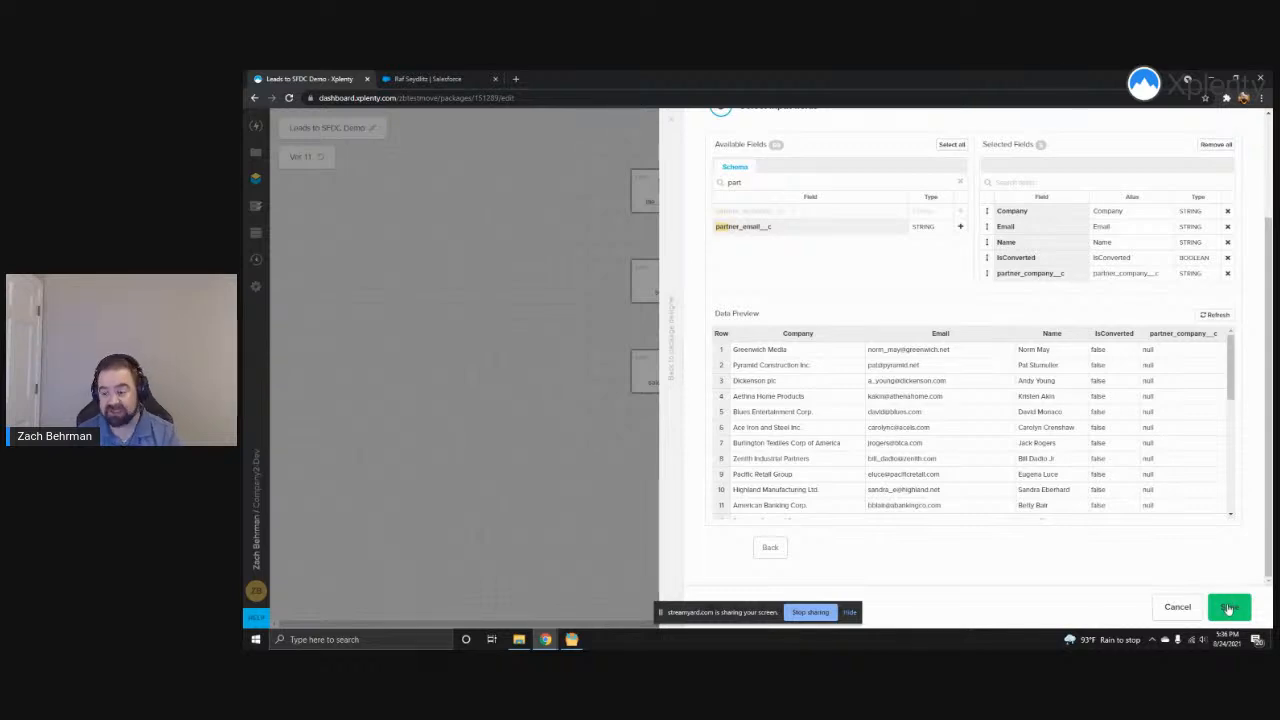
- Save the Salesforce source and attach a Filter transformation below it
left_click(1229, 609)
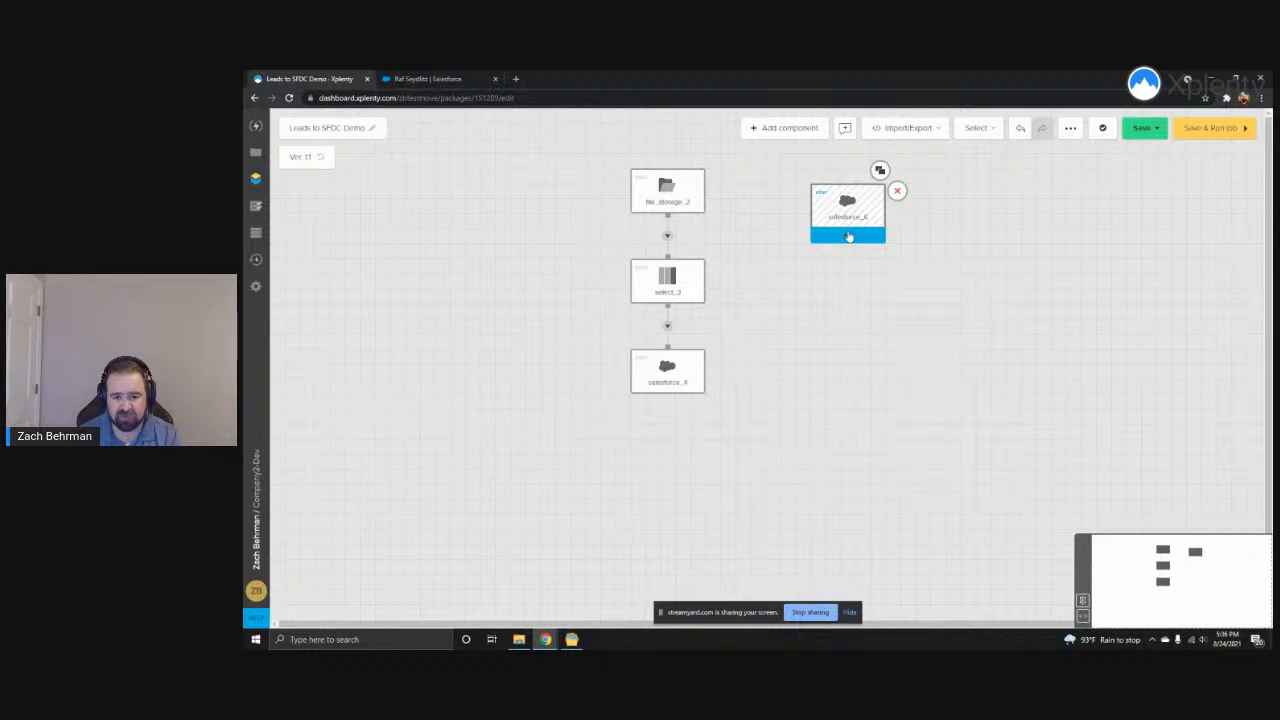
left_click(848, 236)
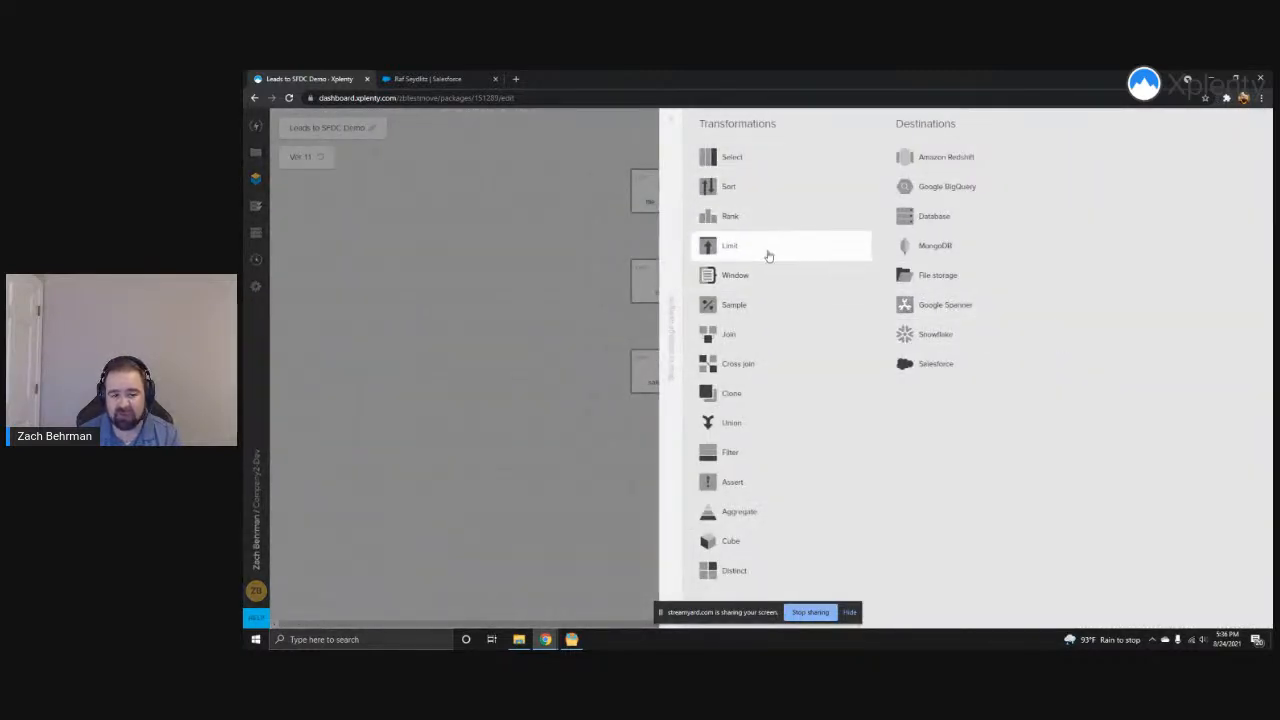
left_click(766, 452)
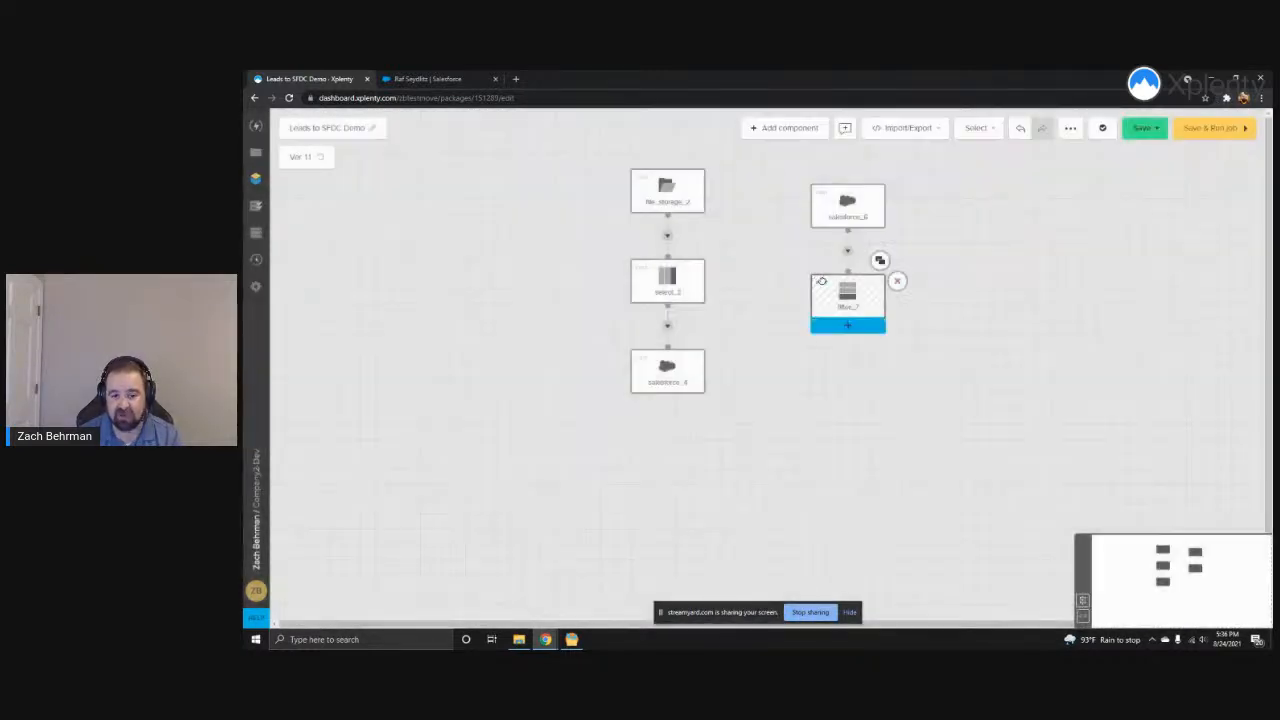
- Set the filter's condition to partner_company__c with the Text equals operator and the value Xplenty
left_click(886, 290)
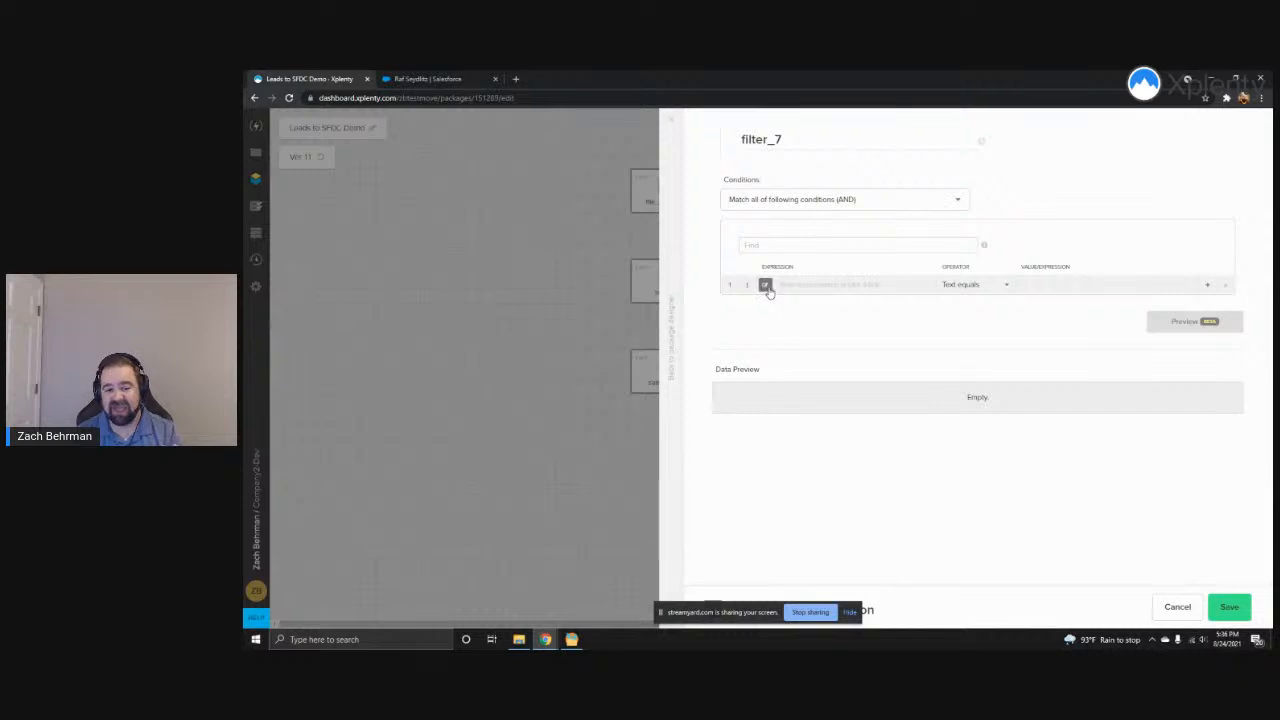
left_click(765, 286)
left_click(638, 205)
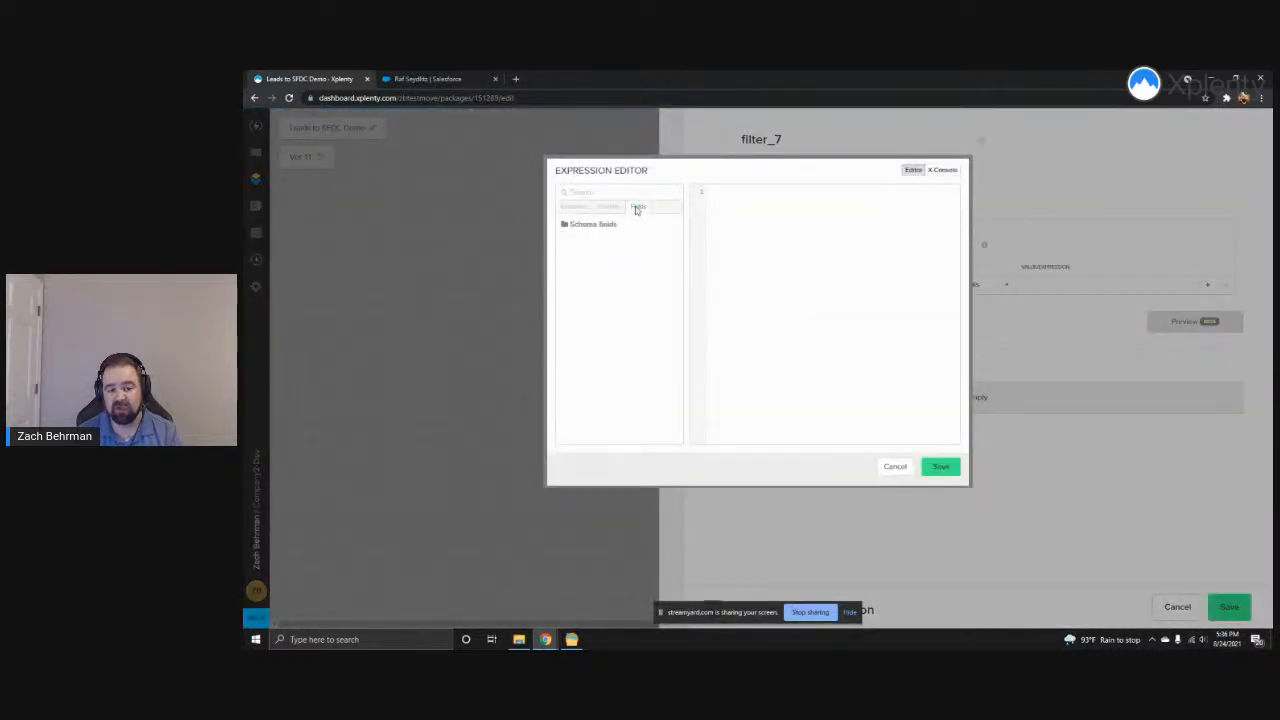
left_click(598, 224)
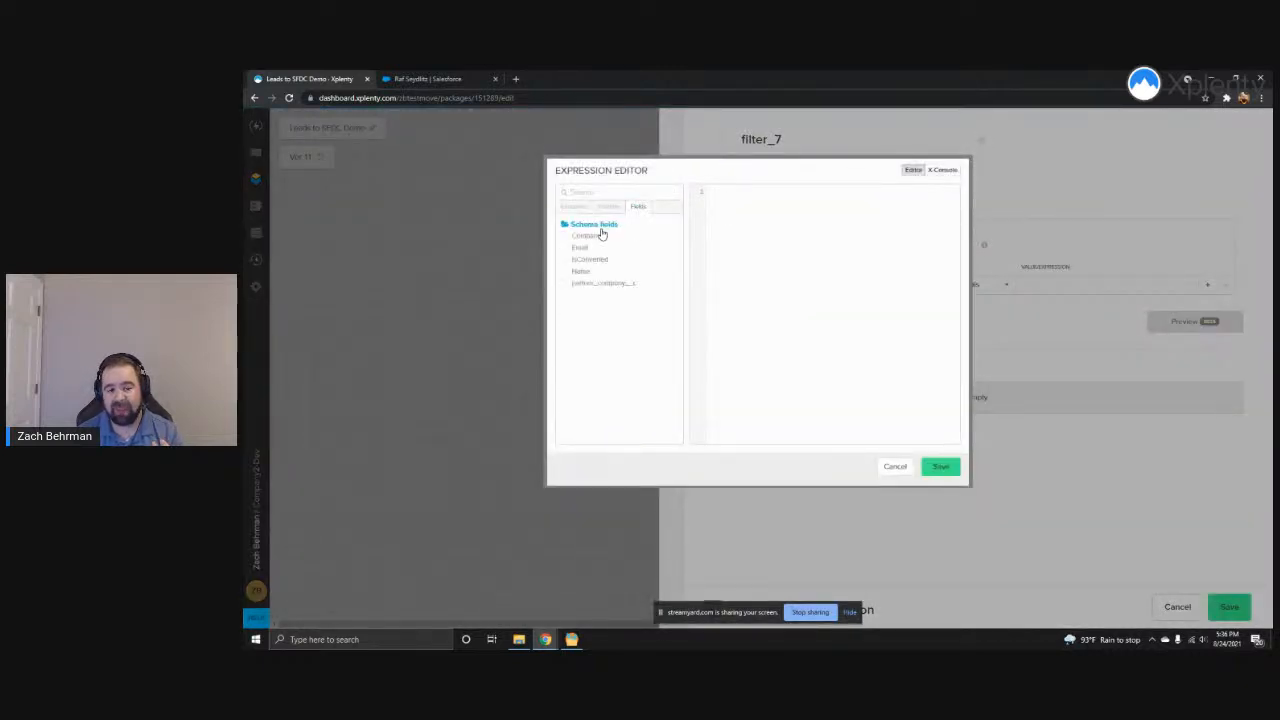
left_click(615, 287)
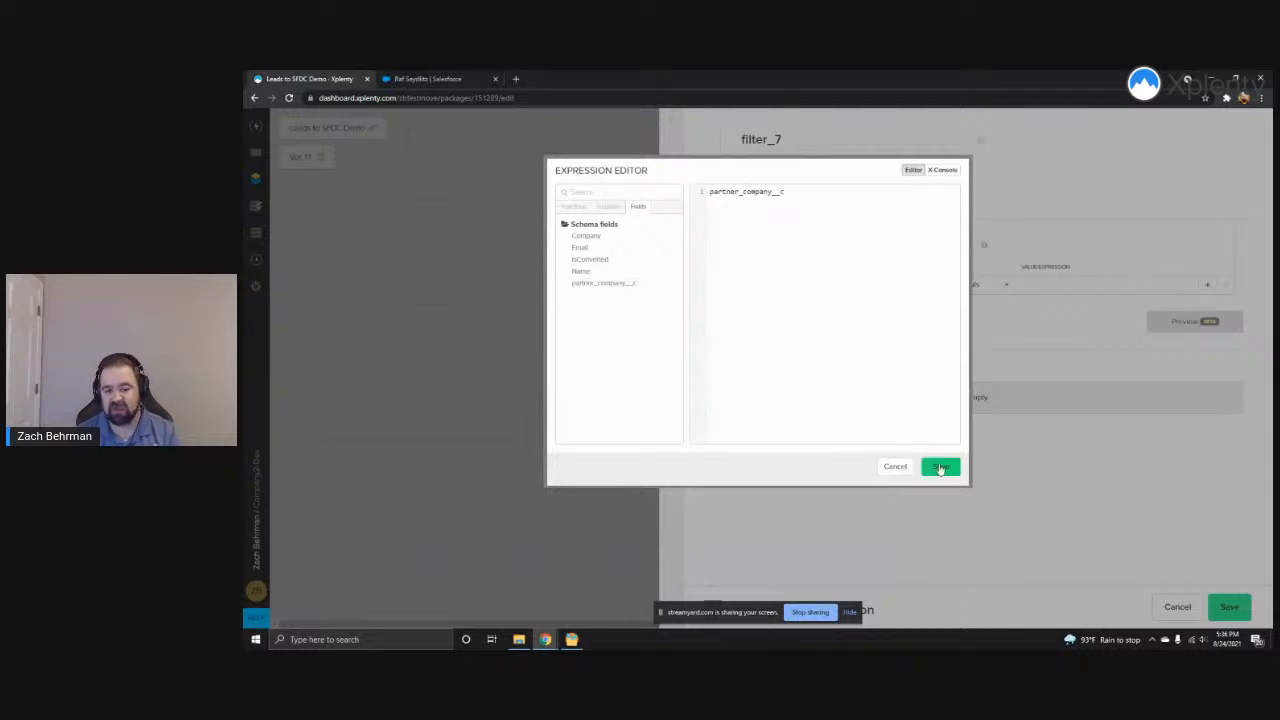
left_click(940, 469)
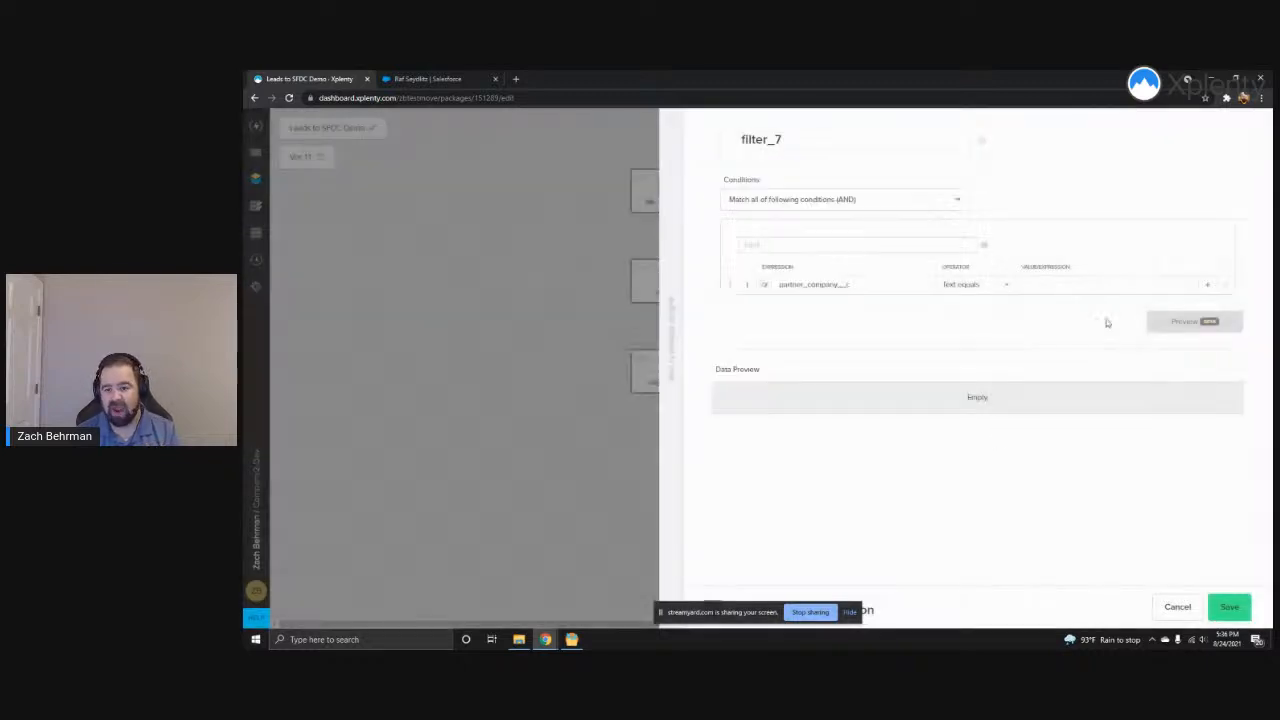
left_click(1054, 284)
type("Xplenty")
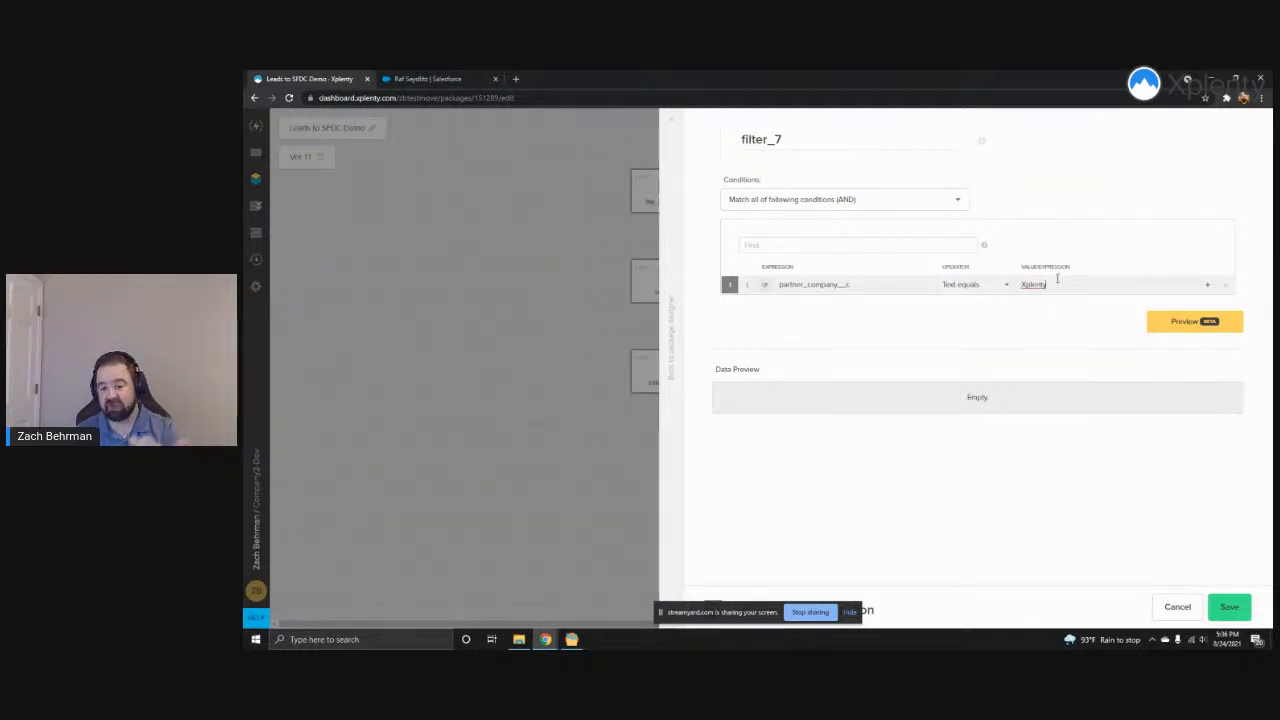
- Run the filter's component preview, examine the partner_company__c column in the resulting rows, and close the filter without saving
left_click(1168, 325)
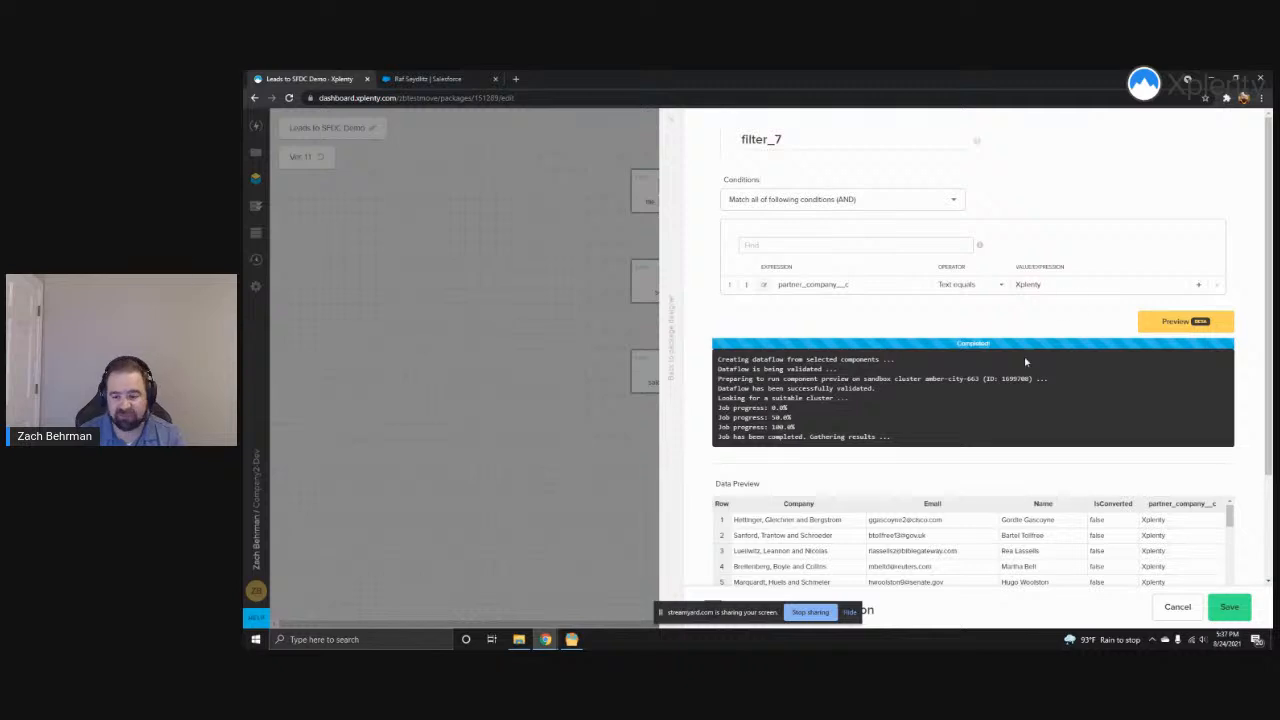
scroll(1109, 332, "down", 1)
scroll(1135, 398, "down", 2)
scroll(1152, 447, "up", 2)
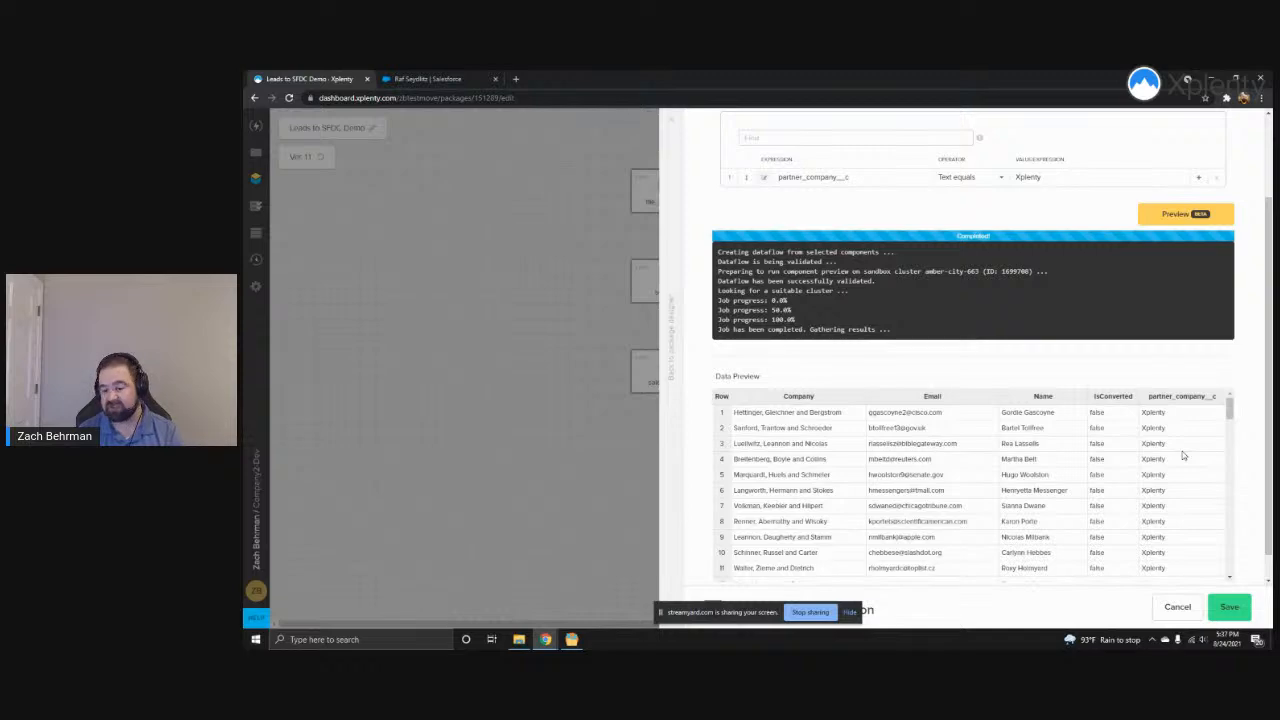
scroll(1184, 458, "down", 5)
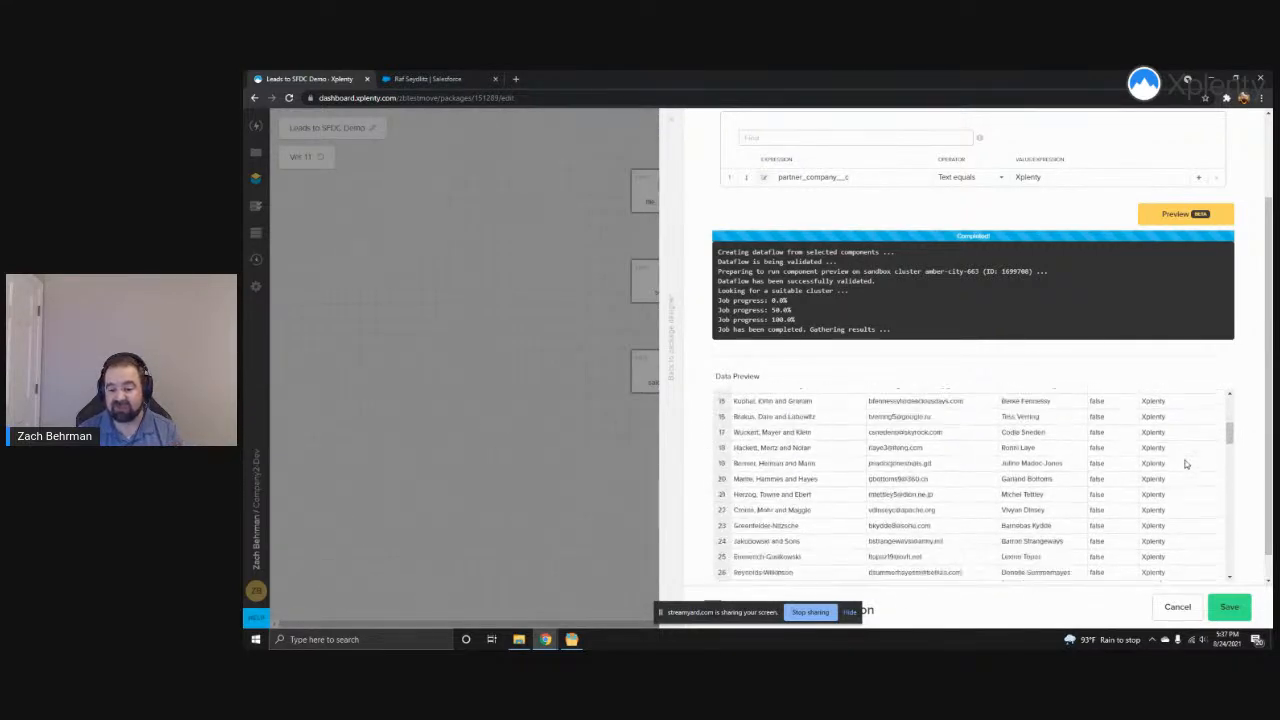
scroll(1185, 463, "up", 5)
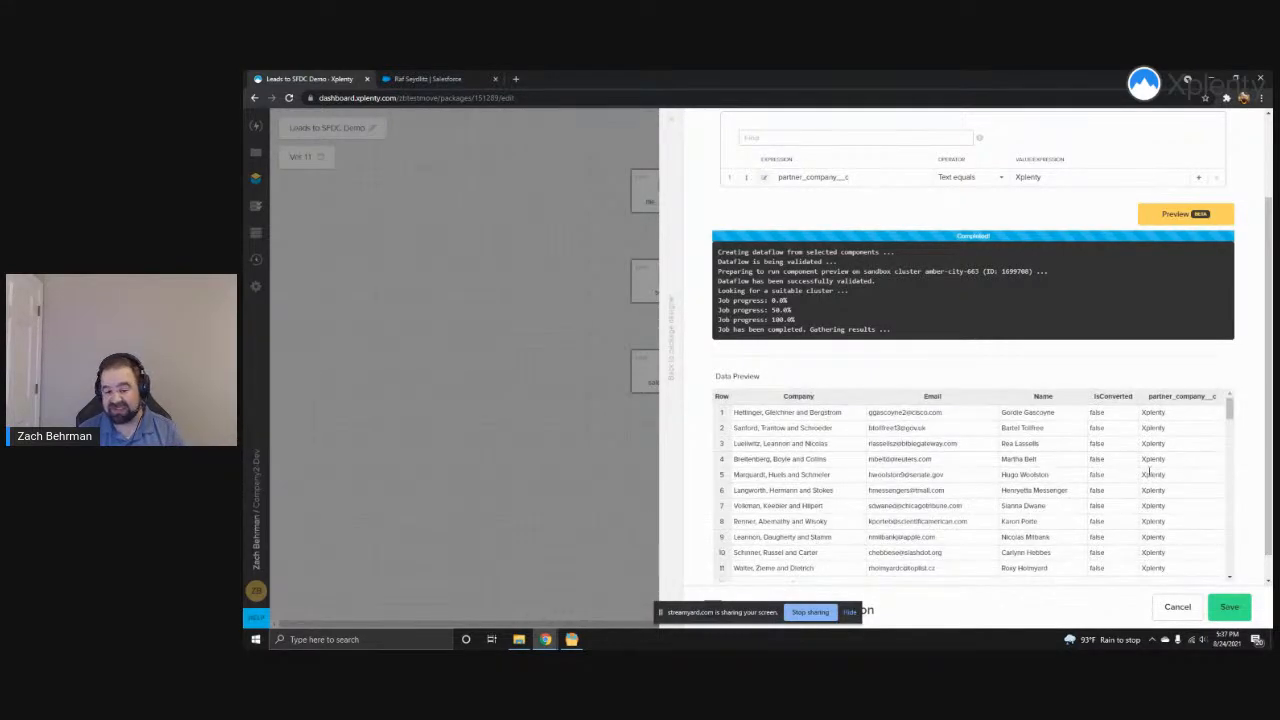
scroll(1149, 472, "down", 13)
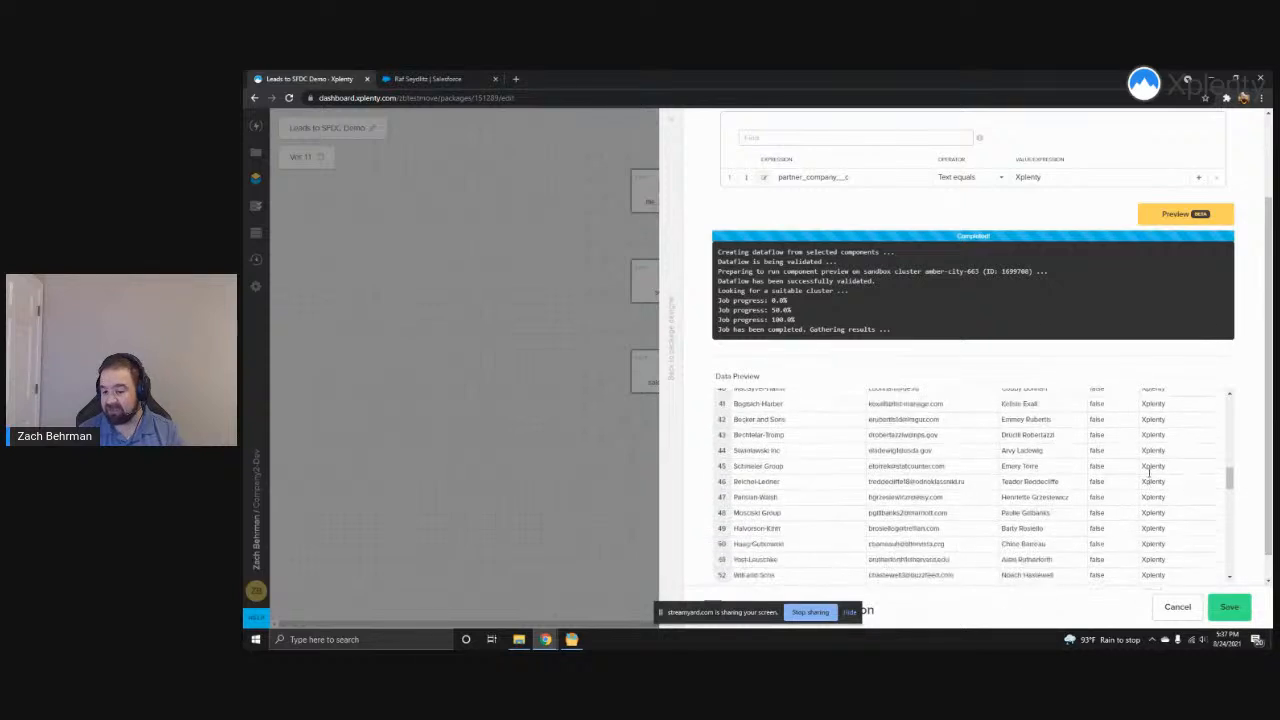
scroll(1149, 473, "down", 6)
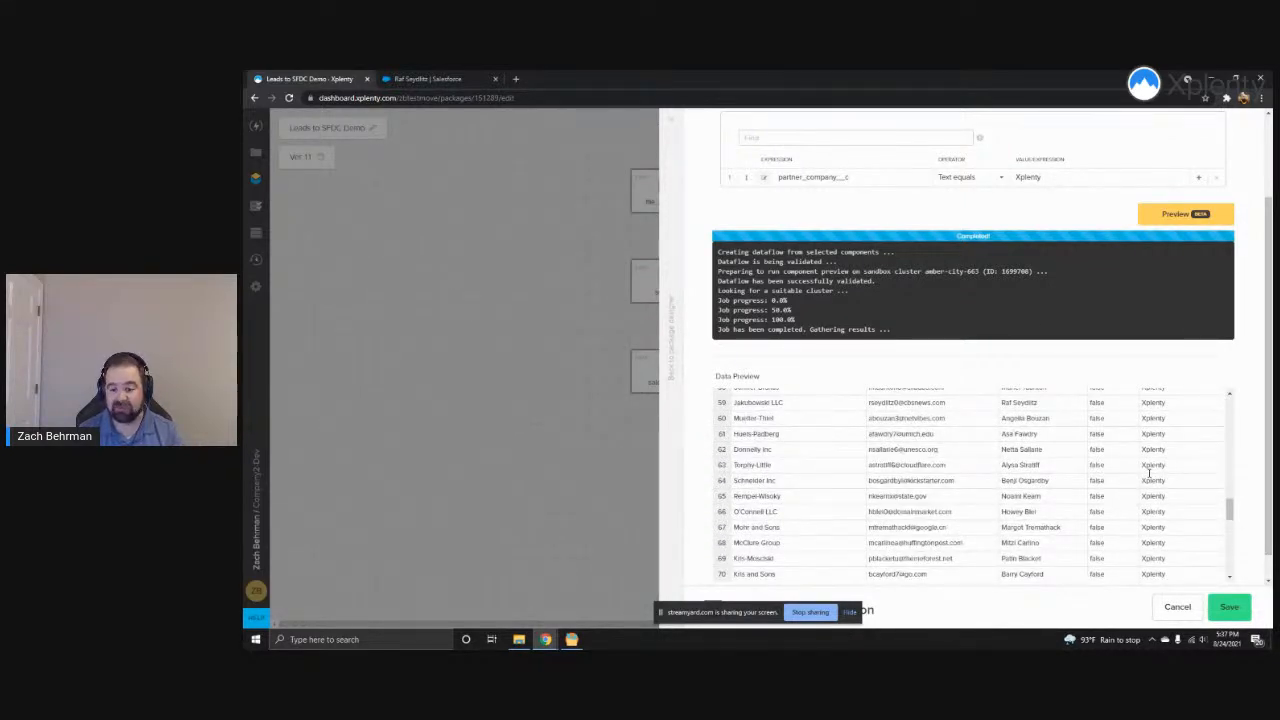
scroll(1149, 473, "down", 4)
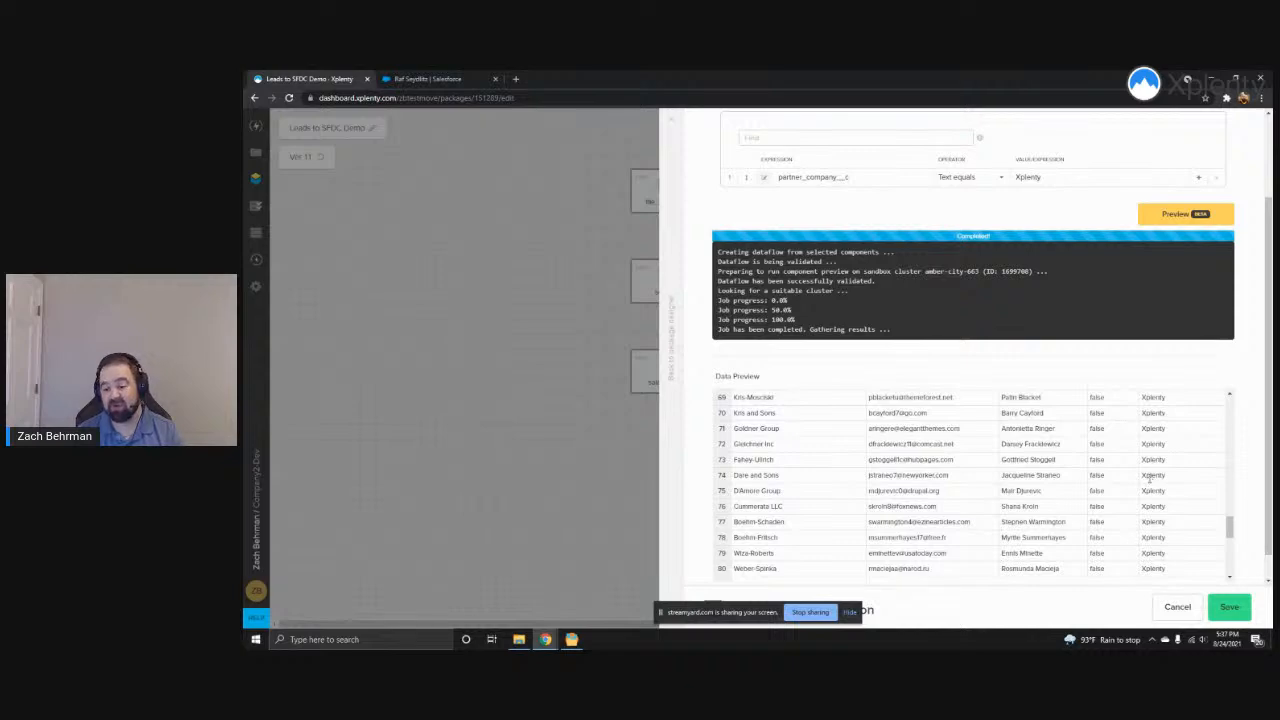
scroll(1149, 478, "up", 3)
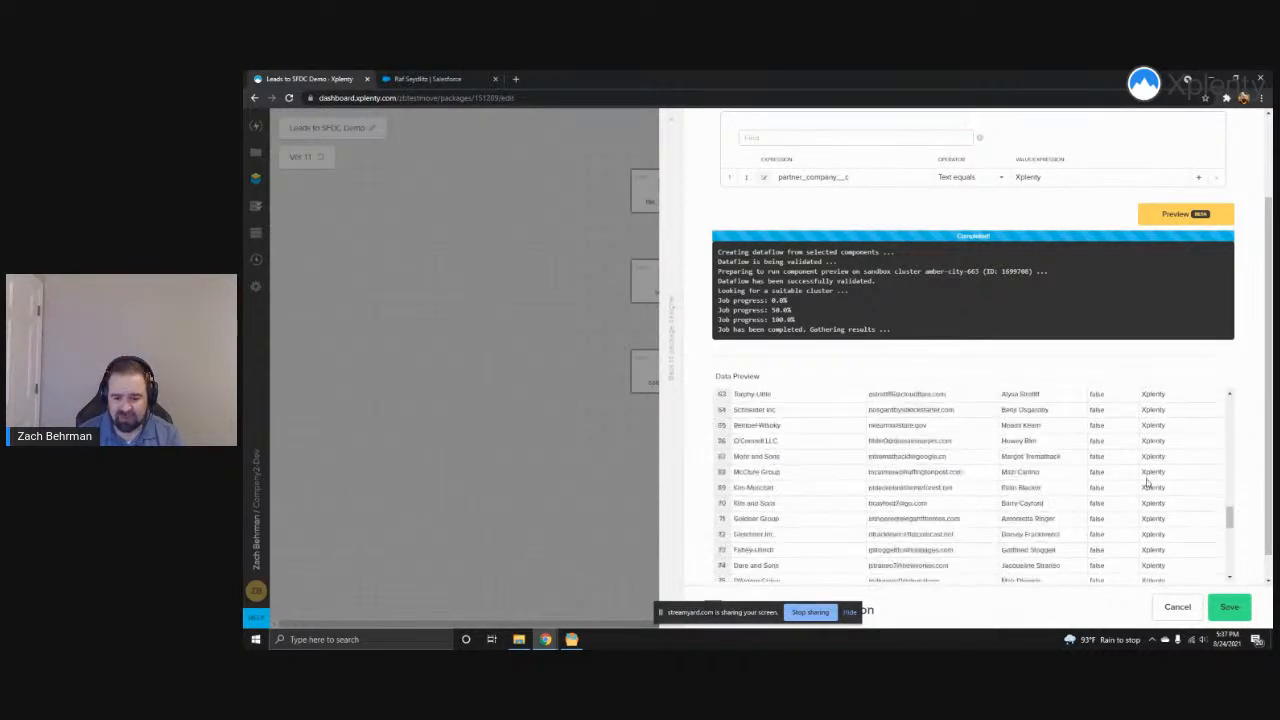
scroll(1147, 483, "up", 20)
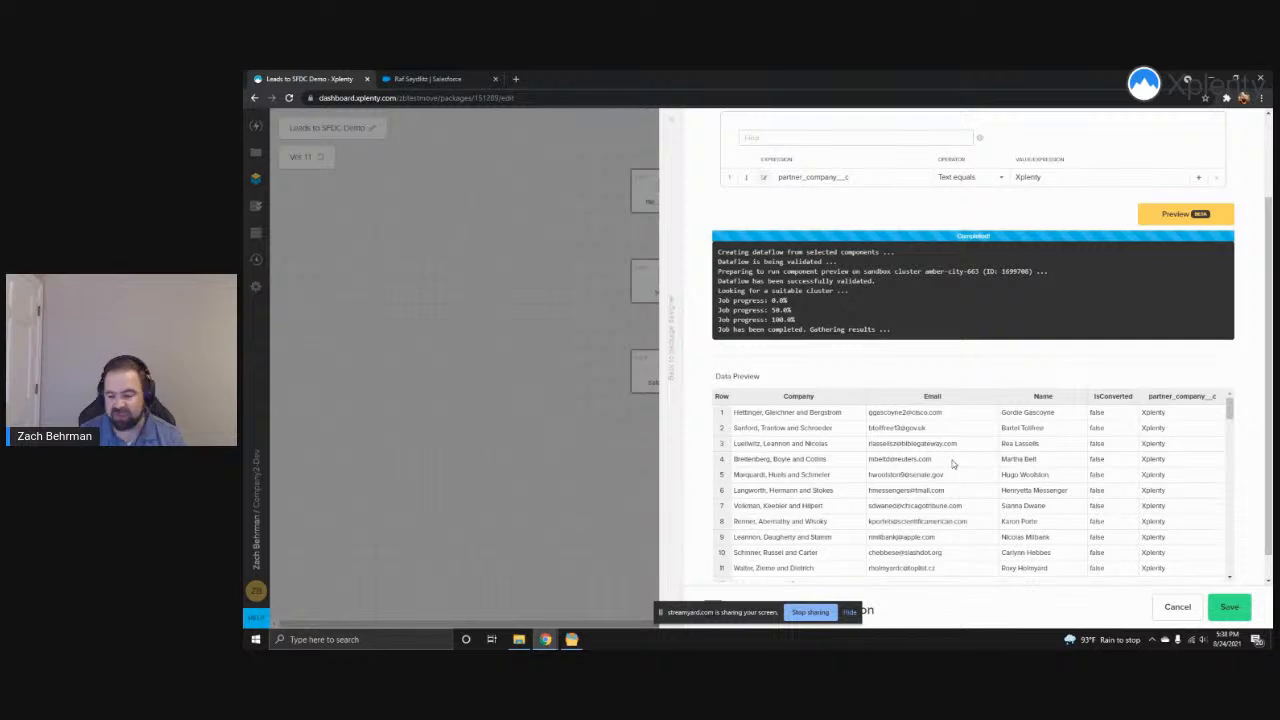
left_click(1188, 602)
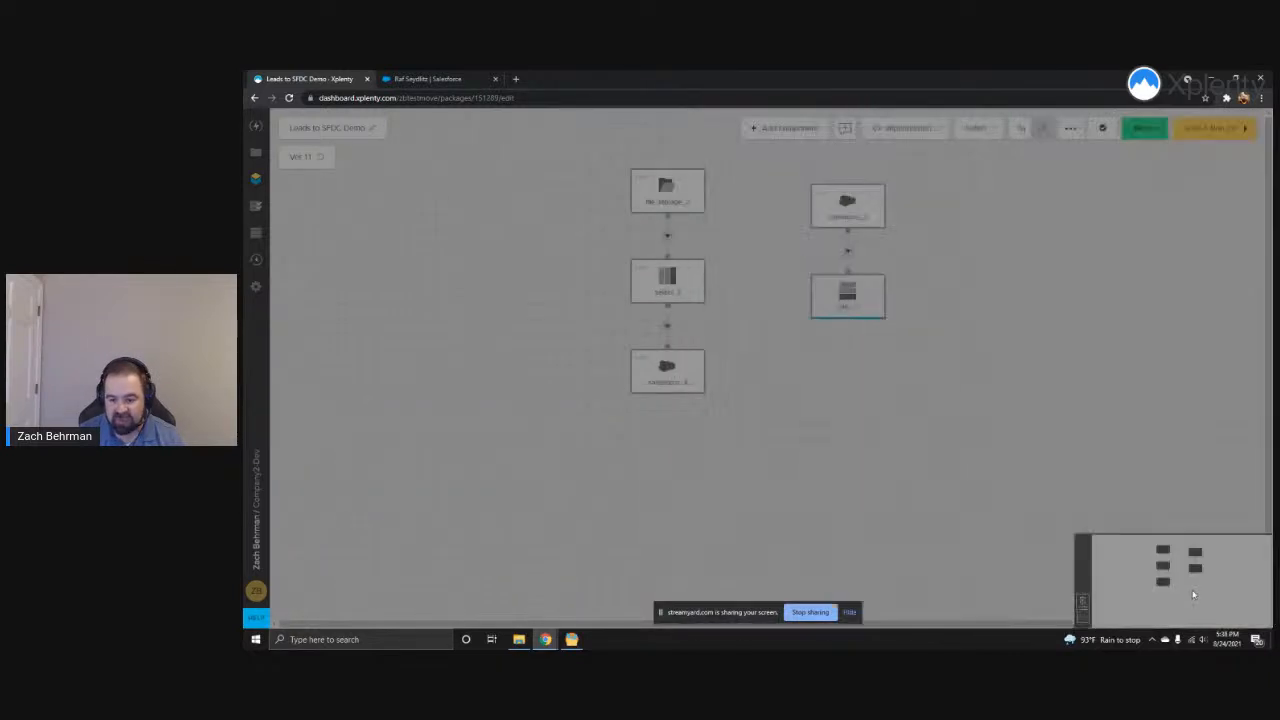
- Switch to Salesforce, close the open lead record, and examine the partner company and partner email columns throughout the All Open Leads list
left_click(427, 78)
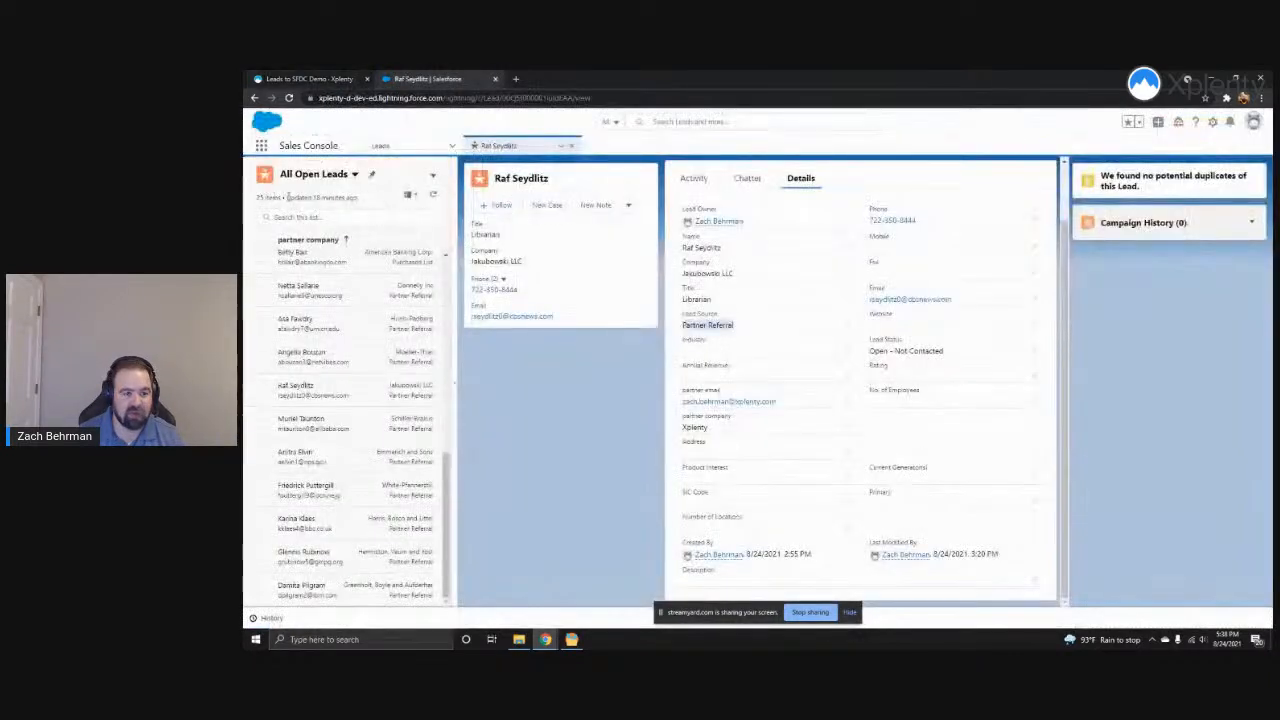
left_click(573, 146)
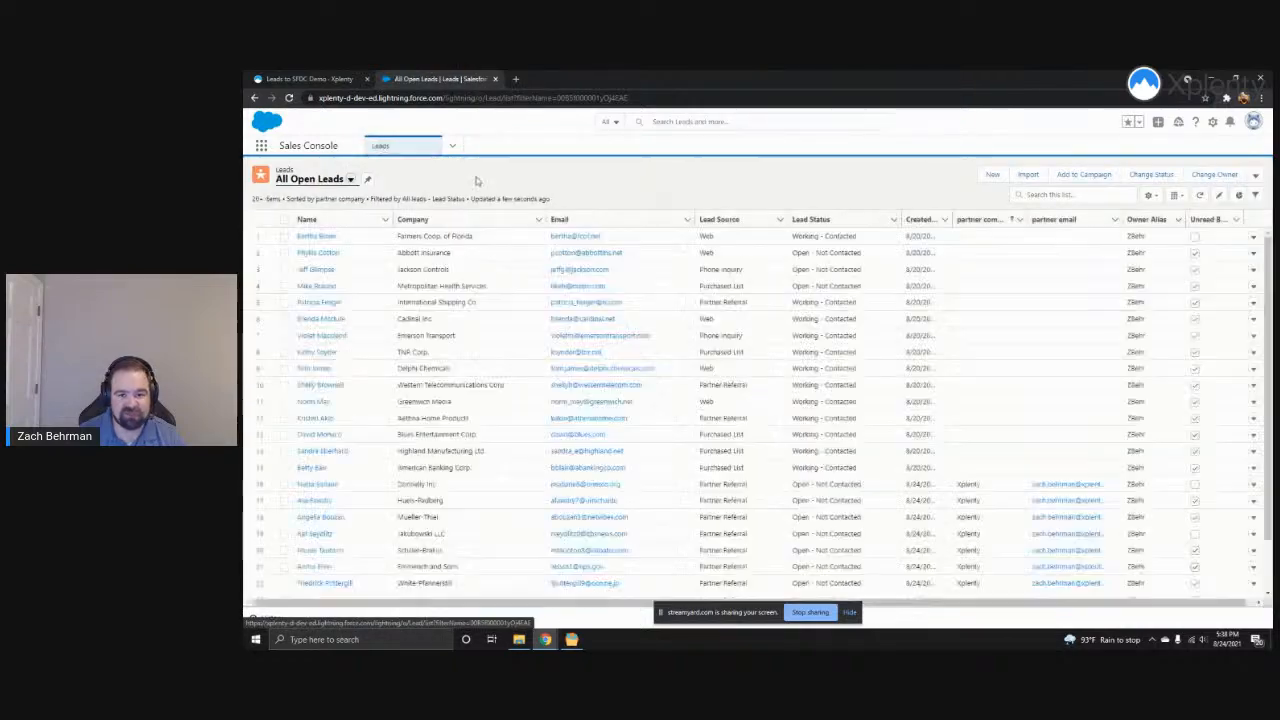
scroll(800, 376, "down", 10)
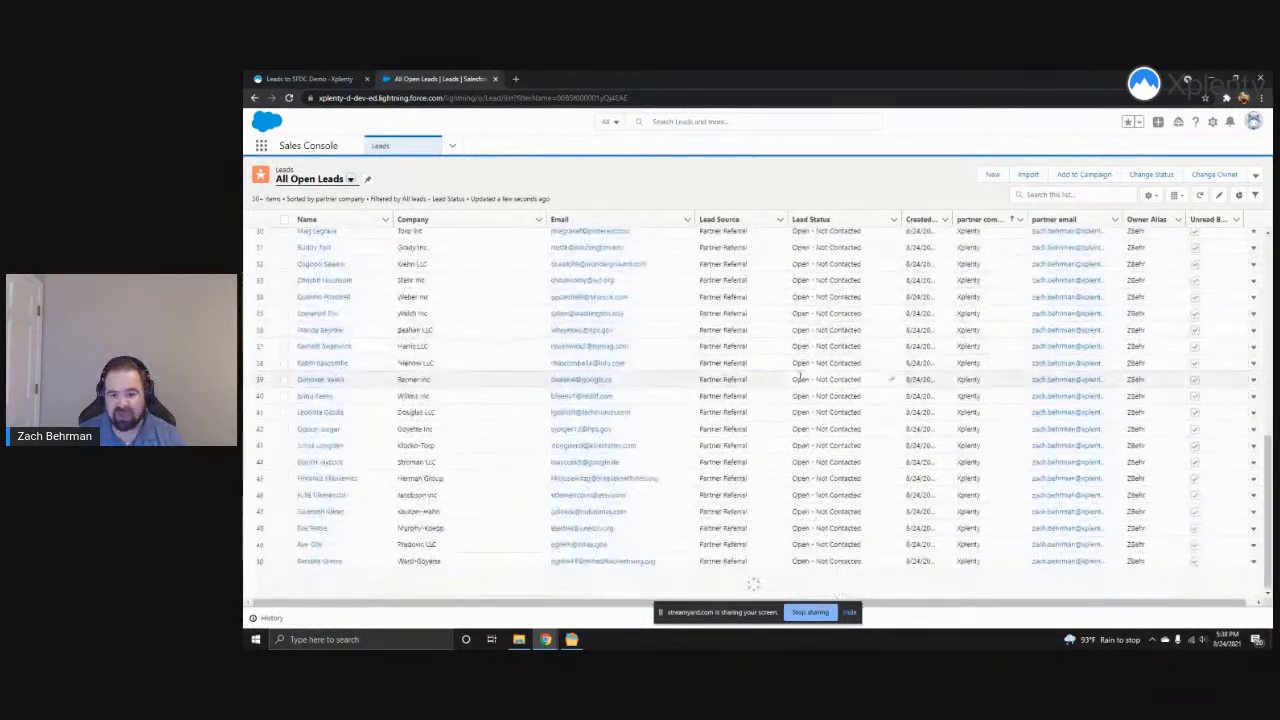
scroll(800, 376, "down", 5)
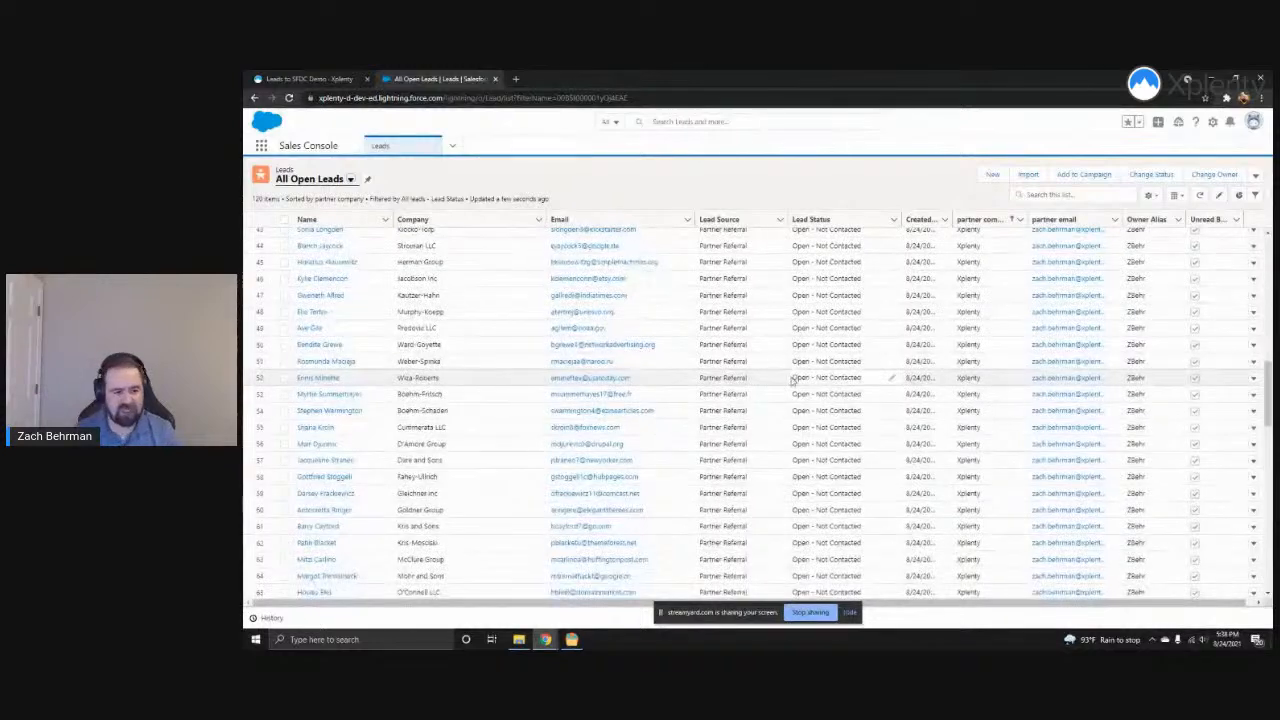
scroll(792, 380, "down", 6)
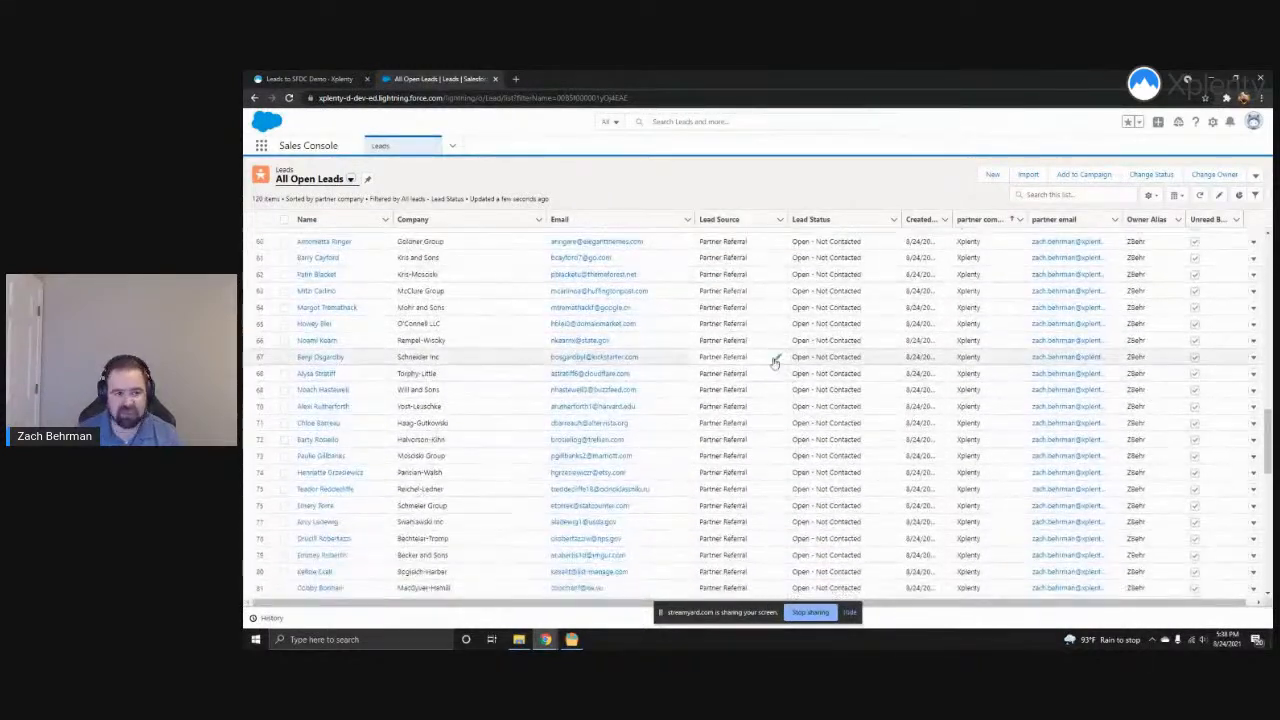
scroll(775, 362, "down", 5)
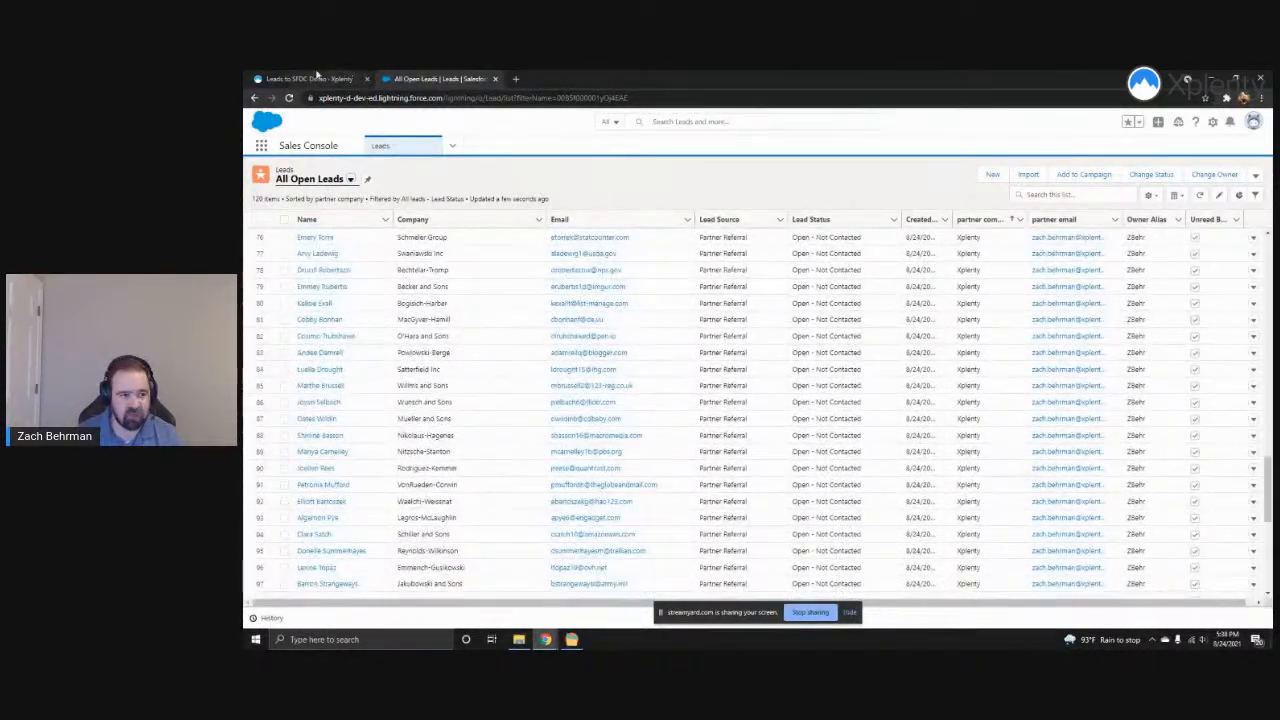
- Return to Xplenty, leave the package without saving, and examine the outputs of the most recent Leads to SFDC Demo job
left_click(316, 78)
left_click(257, 206)
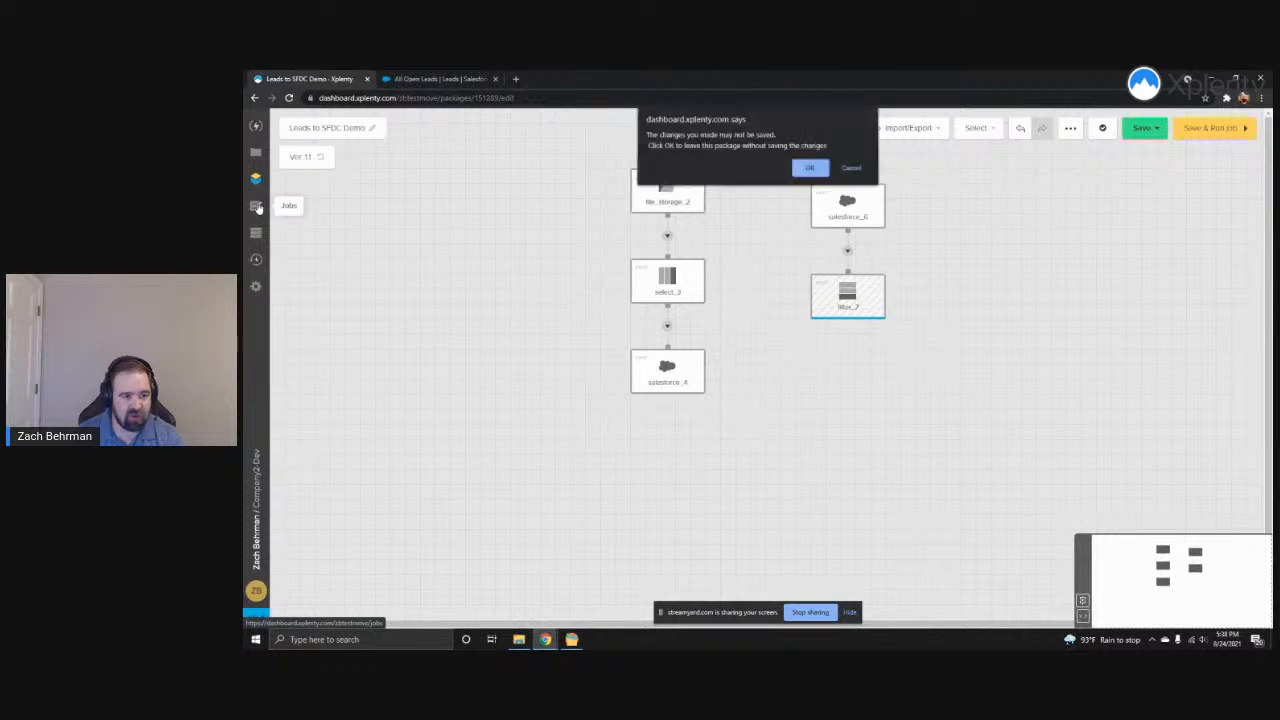
left_click(810, 167)
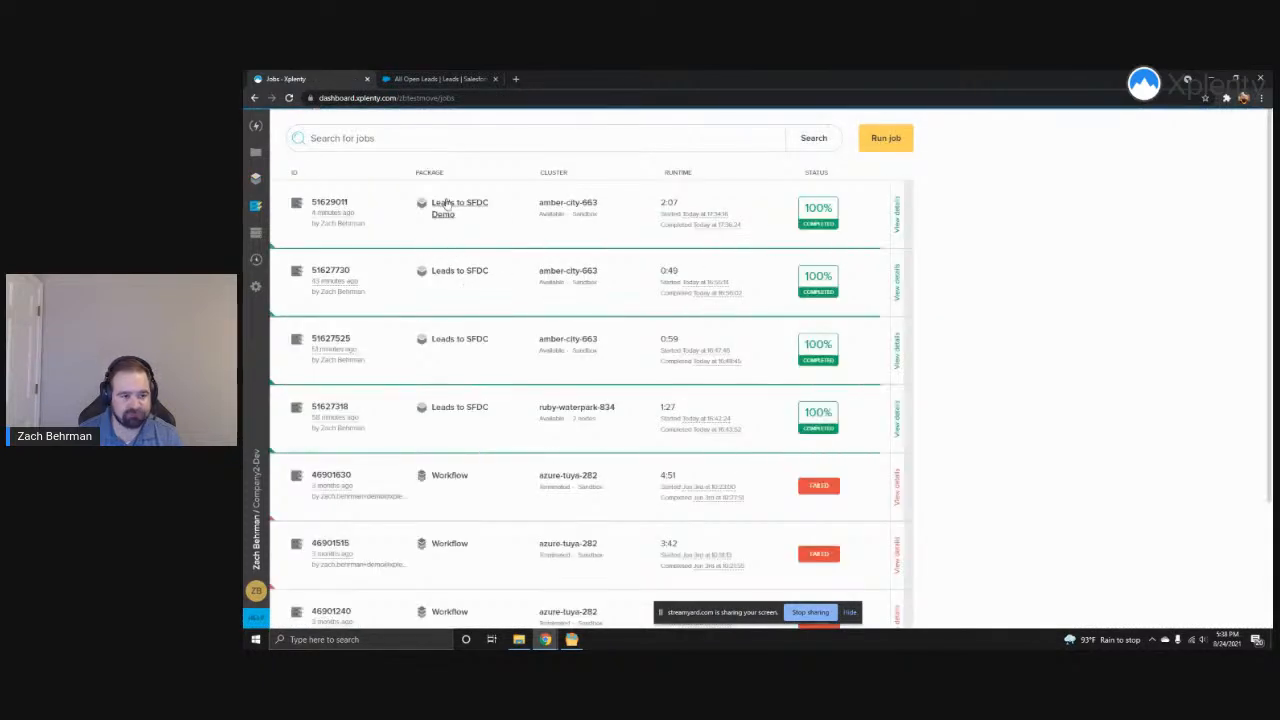
left_click(446, 203)
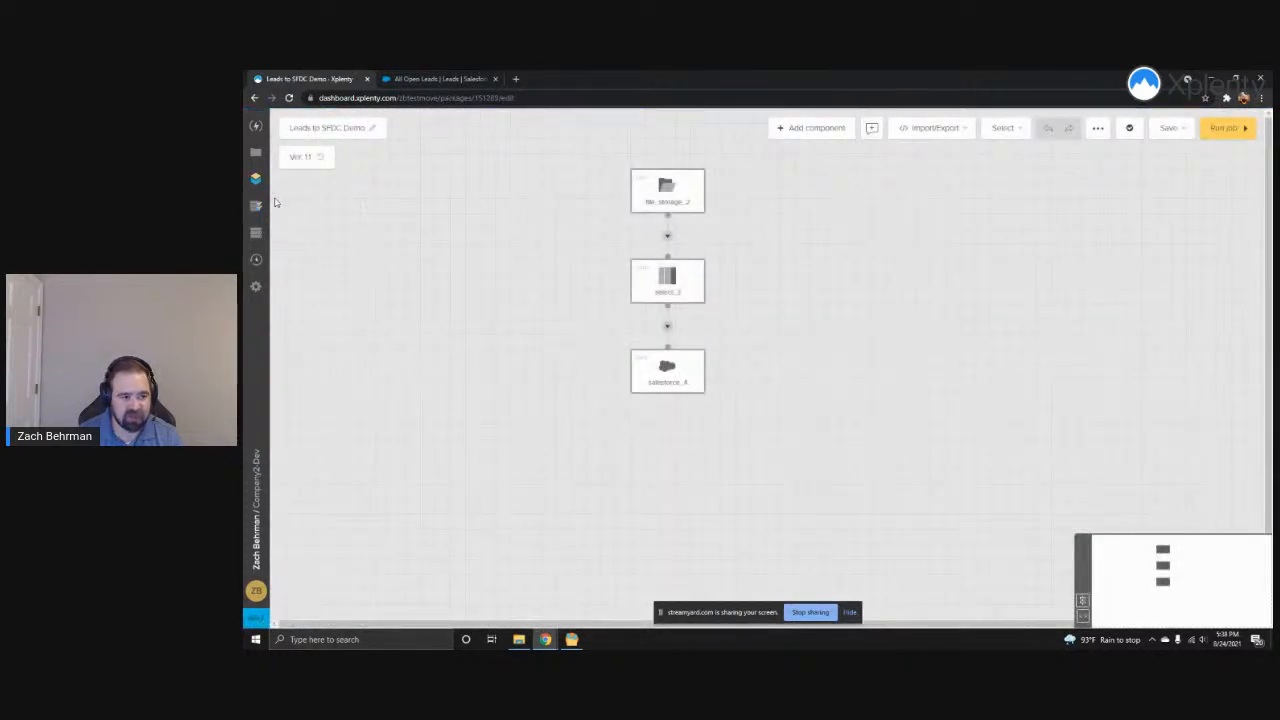
left_click(257, 206)
left_click(897, 212)
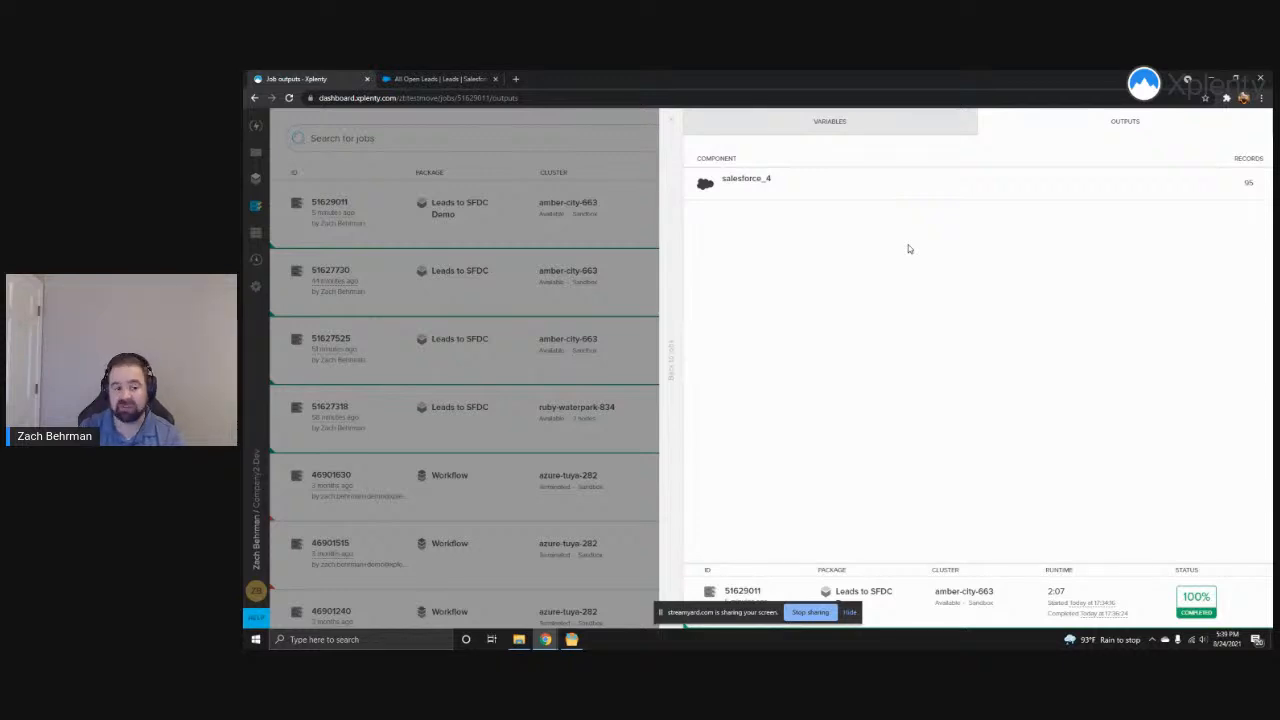
- Switch to Salesforce, open the Mueller and Sons lead from All Open Leads, and examine its detail fields, including lead source and partner company
left_click(425, 79)
scroll(510, 408, "down", 1)
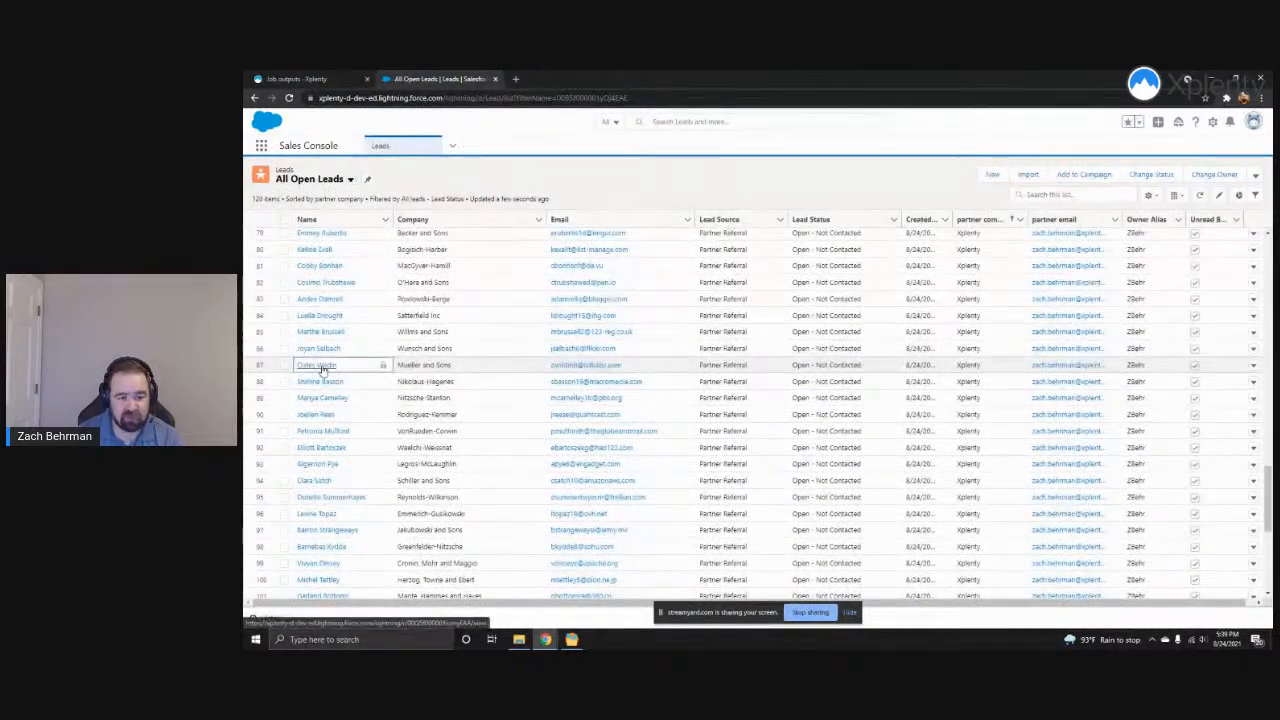
left_click(318, 366)
left_click(805, 247)
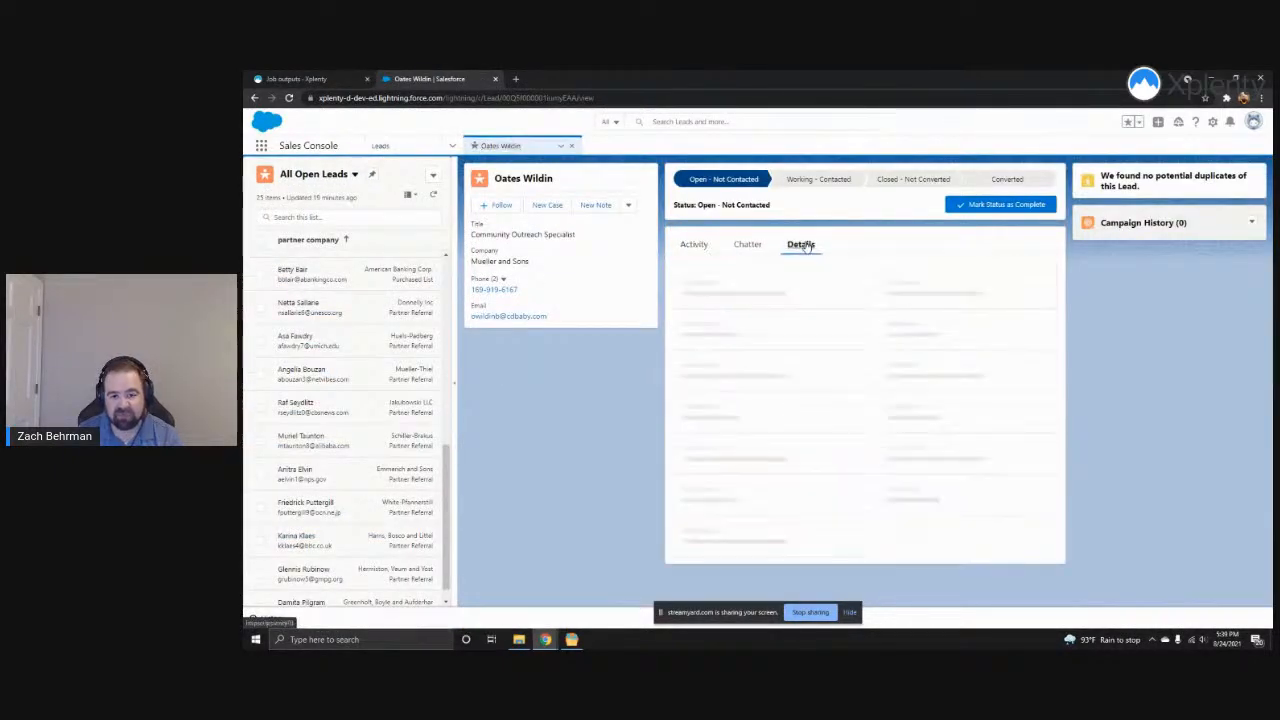
scroll(806, 257, "down", 1)
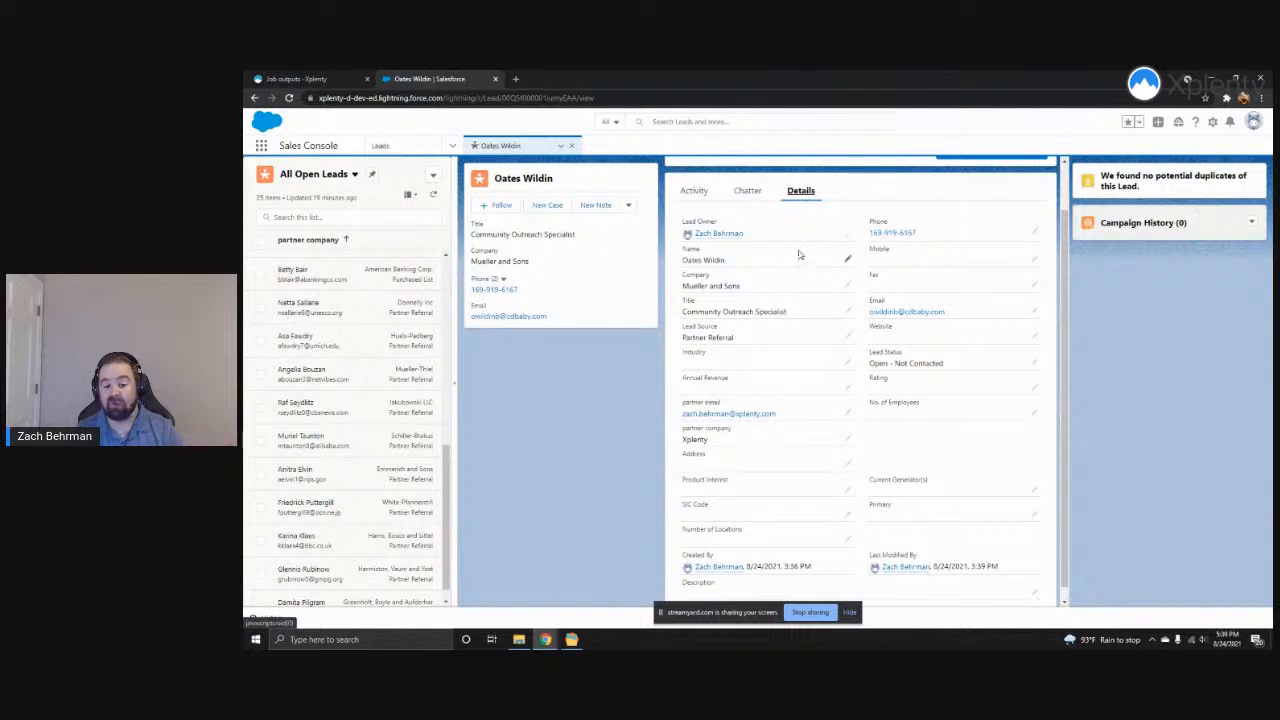